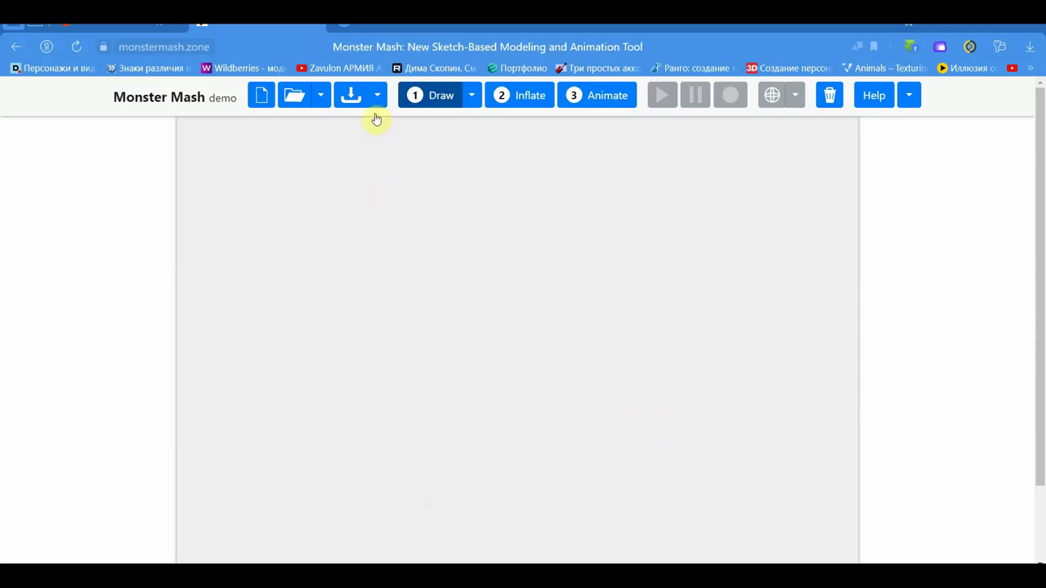
# - Show the Open dropdown's options for opening projects and importing images
pyautogui.click(321, 97)
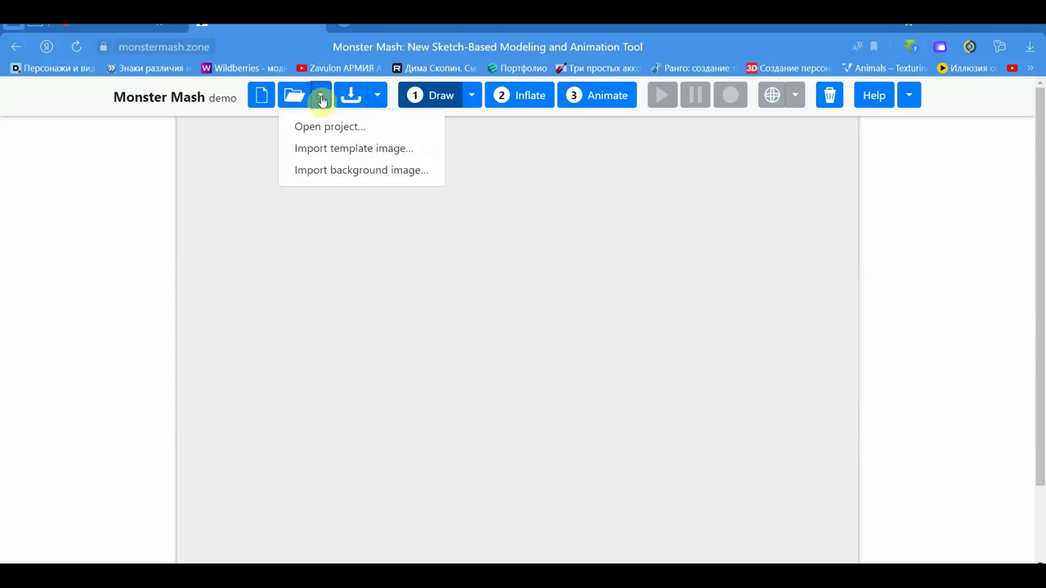
# - Import the horse reference sheet image as the canvas template
pyautogui.click(344, 154)
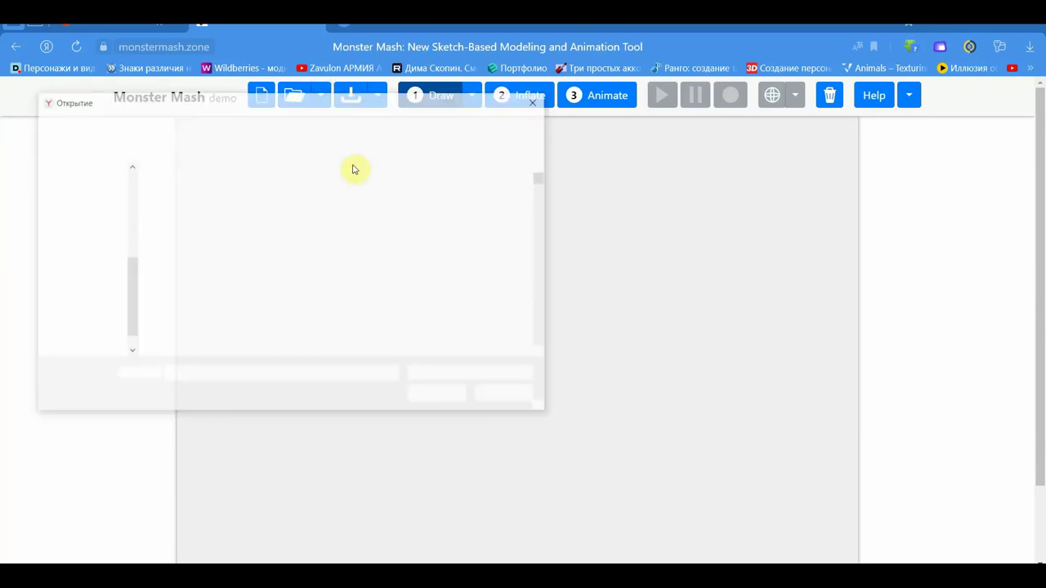
pyautogui.click(401, 249)
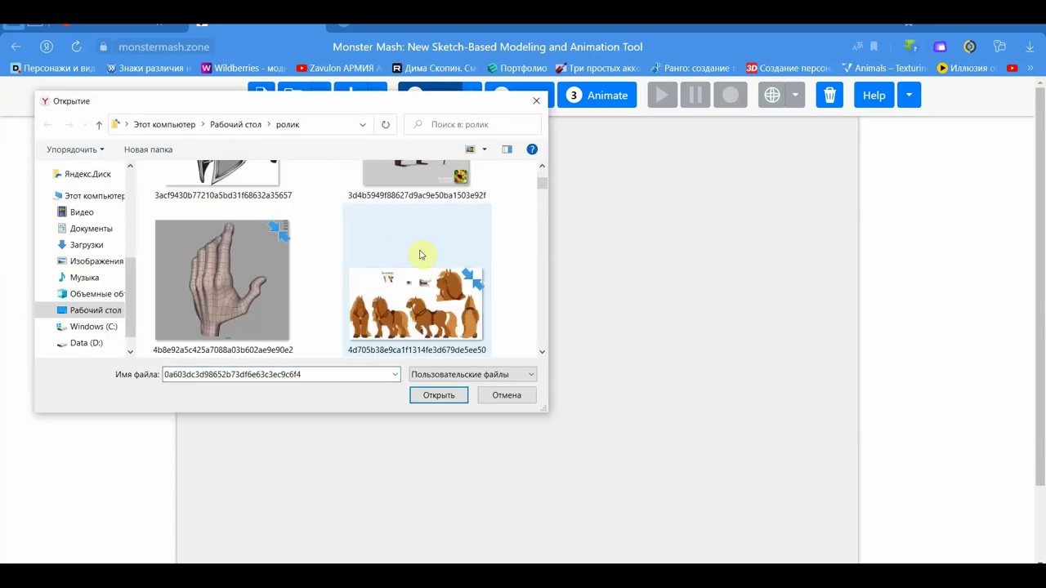
pyautogui.click(420, 255)
pyautogui.click(439, 395)
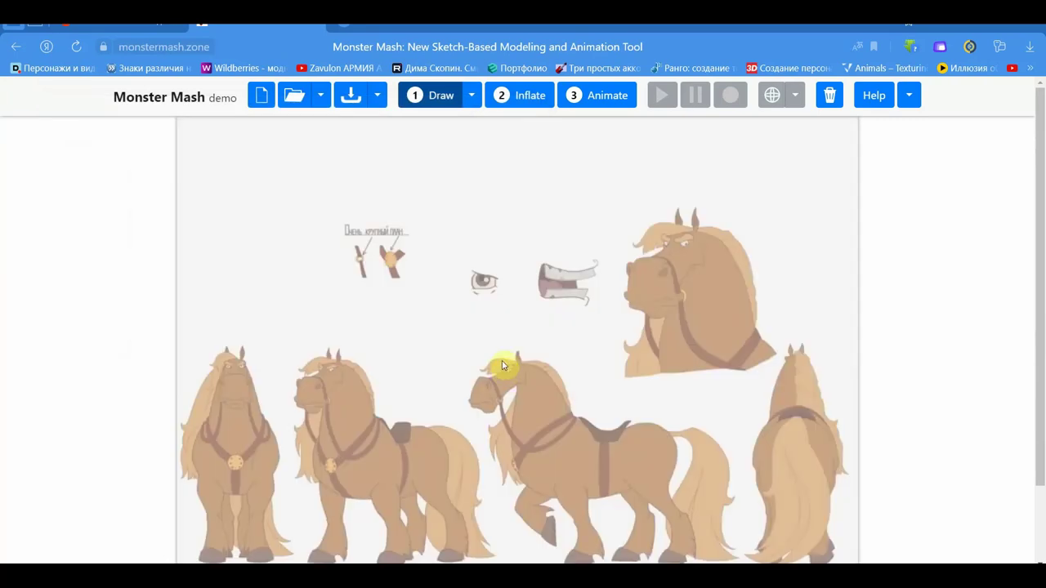
pyautogui.moveTo(1038, 304); pyautogui.dragTo(1042, 379)
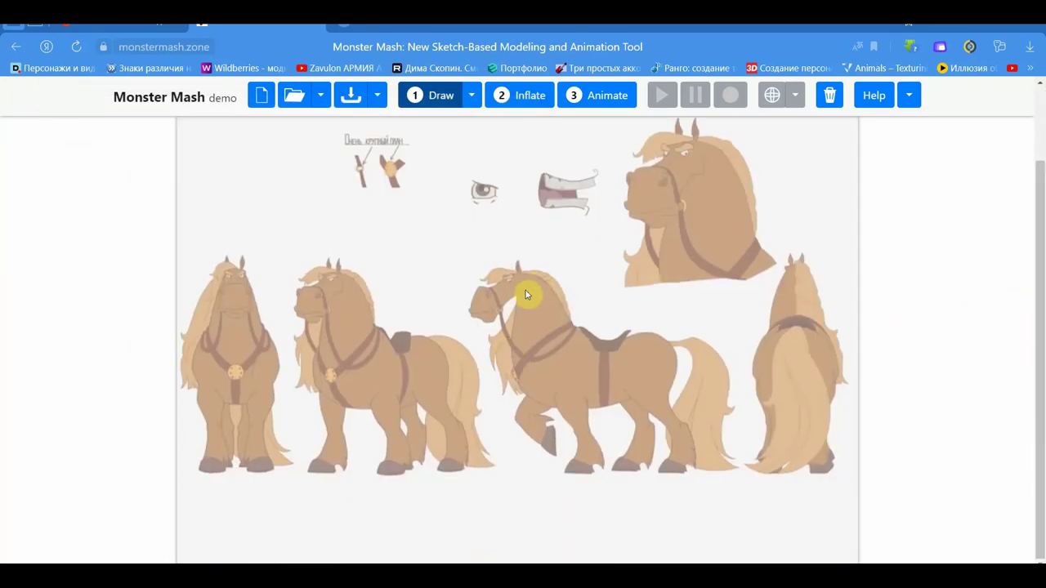
# - Trace the middle horse's head, body and one front leg
pyautogui.moveTo(514, 297); pyautogui.dragTo(502, 312)
pyautogui.moveTo(474, 303)
pyautogui.mouseDown()
pyautogui.moveTo(529, 280)
pyautogui.moveTo(589, 342)
pyautogui.moveTo(657, 345)
pyautogui.moveTo(675, 362)
pyautogui.moveTo(671, 392)
pyautogui.moveTo(590, 405)
pyautogui.moveTo(527, 400)
pyautogui.moveTo(511, 369)
pyautogui.moveTo(513, 294)
pyautogui.mouseUp()
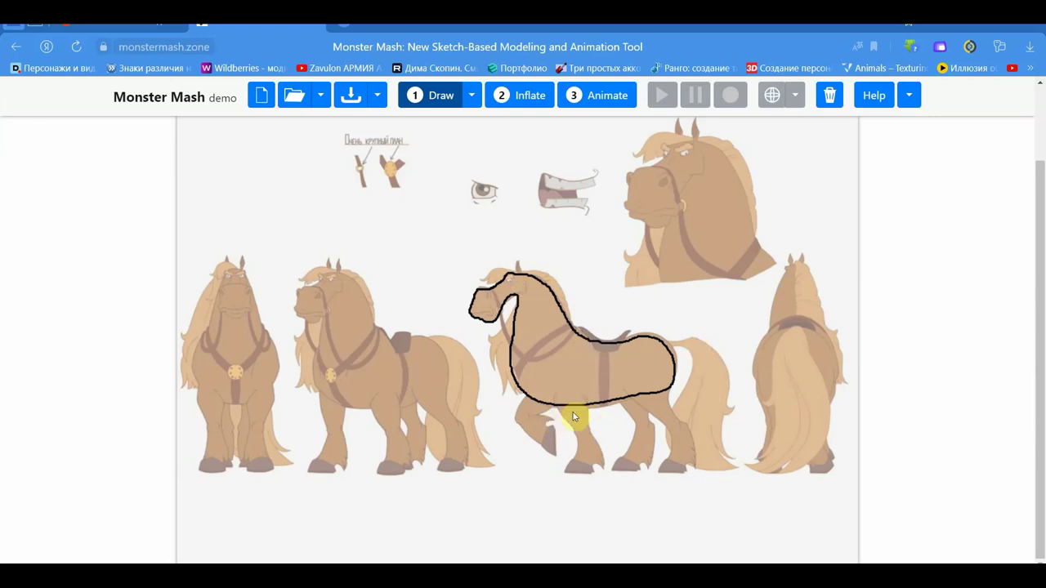
pyautogui.moveTo(566, 386)
pyautogui.mouseDown()
pyautogui.moveTo(578, 476)
pyautogui.moveTo(590, 425)
pyautogui.moveTo(571, 387)
pyautogui.mouseUp()
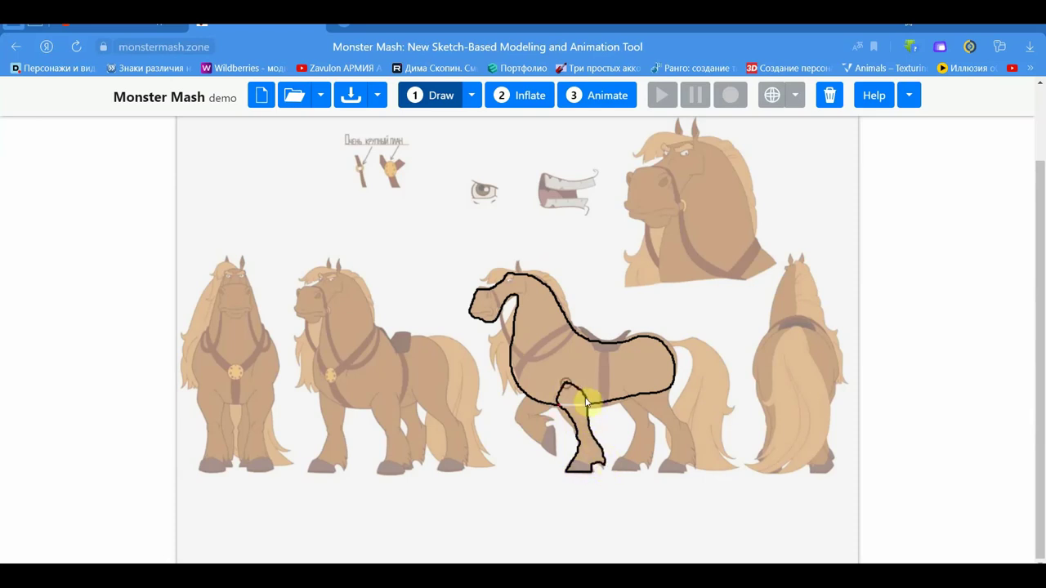
pyautogui.click(623, 381)
# - Trace the horse's hind leg, rump and tail outlines
pyautogui.moveTo(622, 380)
pyautogui.mouseDown()
pyautogui.moveTo(662, 421)
pyautogui.moveTo(666, 467)
pyautogui.mouseUp()
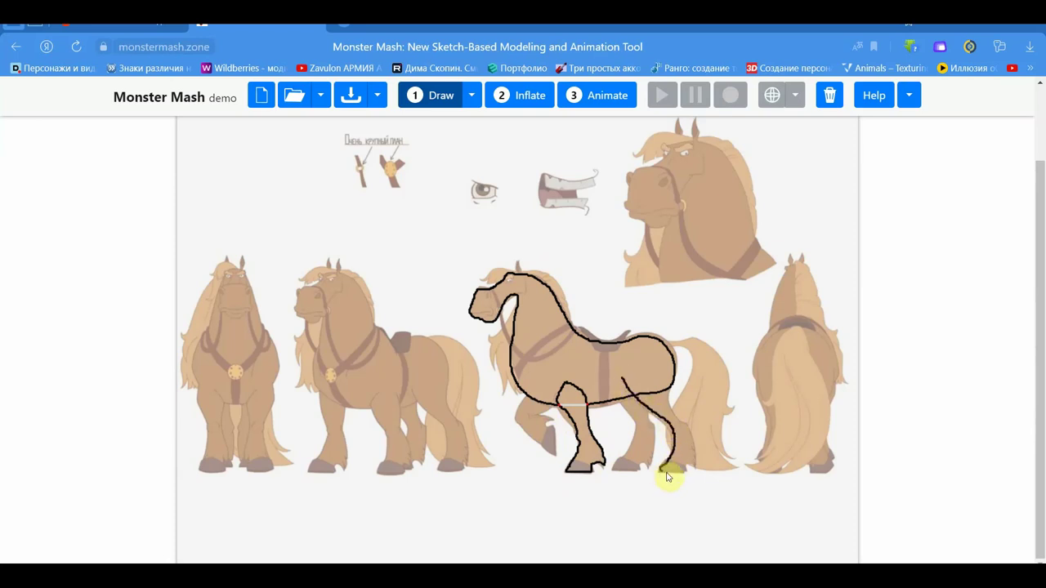
pyautogui.moveTo(691, 463)
pyautogui.mouseDown()
pyautogui.moveTo(689, 434)
pyautogui.moveTo(654, 381)
pyautogui.moveTo(640, 373)
pyautogui.moveTo(629, 384)
pyautogui.mouseUp()
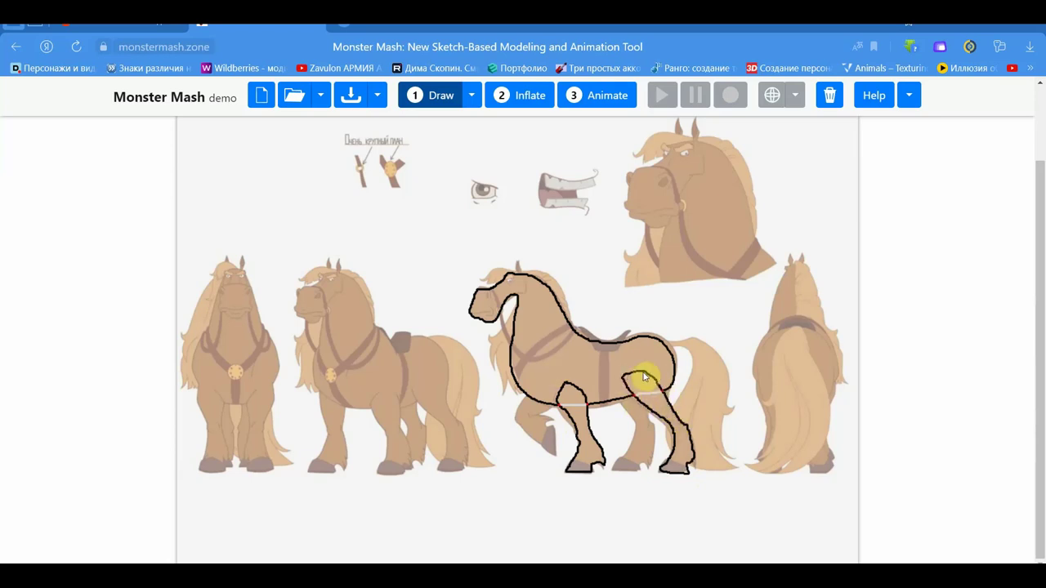
pyautogui.moveTo(673, 351)
pyautogui.mouseDown()
pyautogui.moveTo(692, 351)
pyautogui.moveTo(674, 449)
pyautogui.moveTo(693, 472)
pyautogui.moveTo(725, 476)
pyautogui.mouseUp()
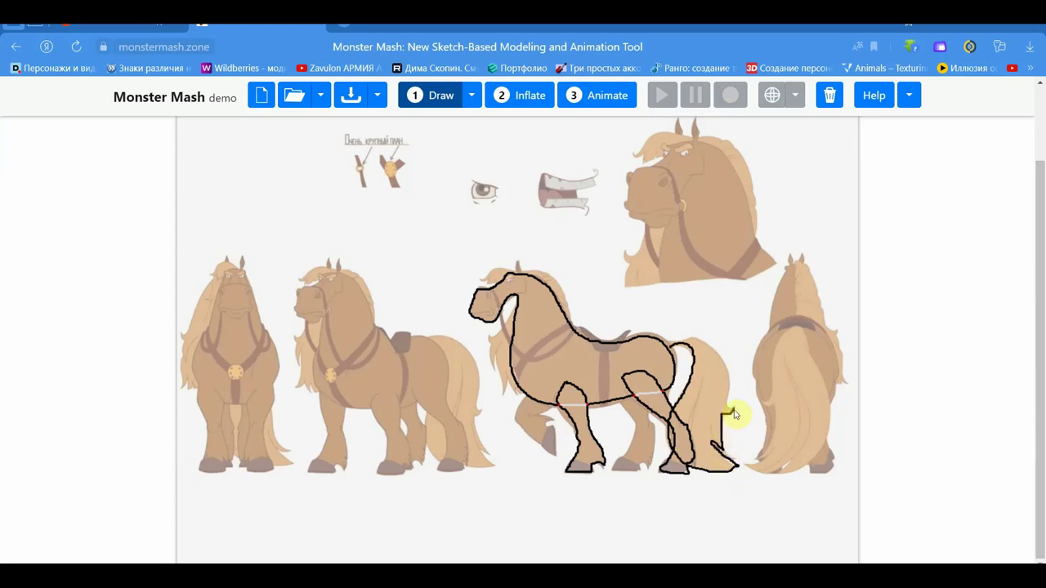
pyautogui.moveTo(719, 370)
pyautogui.mouseDown()
pyautogui.moveTo(700, 346)
pyautogui.moveTo(670, 361)
pyautogui.mouseUp()
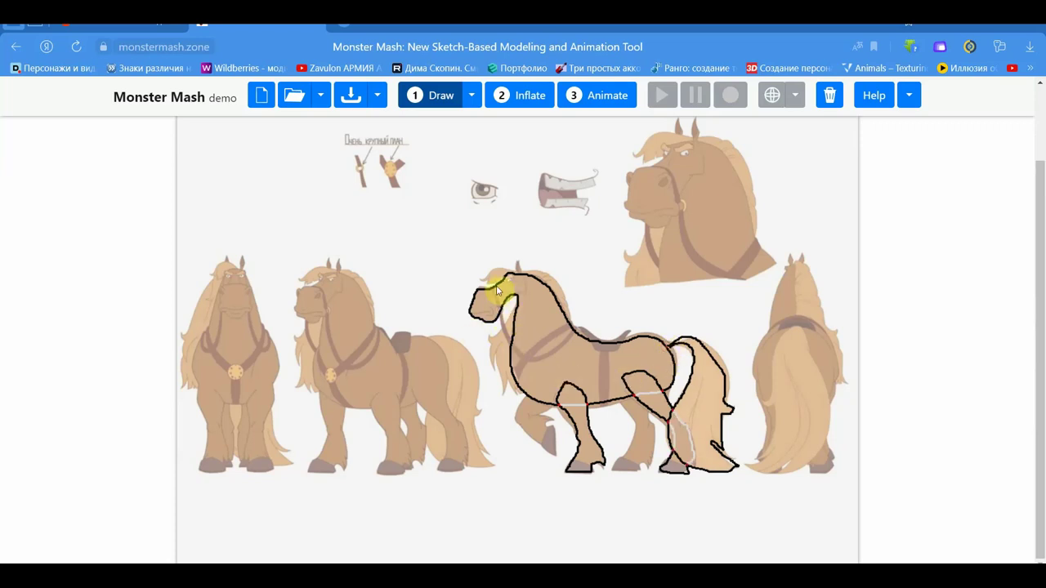
# - Sketch the ears and mane, the second front leg and the second hind leg
pyautogui.moveTo(484, 285)
pyautogui.mouseDown()
pyautogui.moveTo(549, 282)
pyautogui.moveTo(545, 301)
pyautogui.moveTo(523, 275)
pyautogui.moveTo(503, 282)
pyautogui.moveTo(497, 367)
pyautogui.moveTo(515, 397)
pyautogui.moveTo(513, 314)
pyautogui.mouseUp()
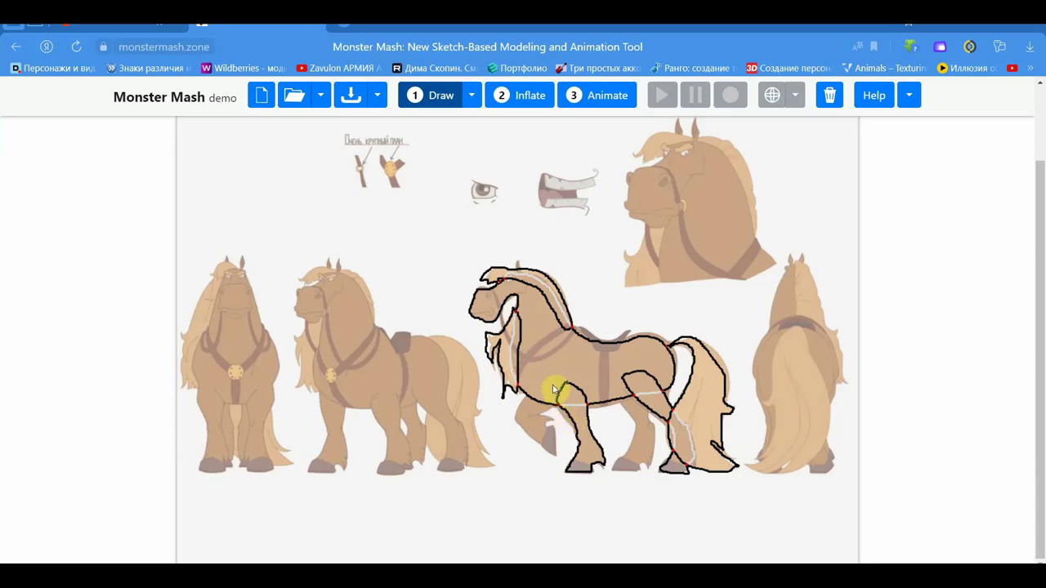
pyautogui.moveTo(554, 397)
pyautogui.mouseDown()
pyautogui.moveTo(537, 420)
pyautogui.moveTo(553, 423)
pyautogui.moveTo(553, 441)
pyautogui.moveTo(539, 446)
pyautogui.moveTo(518, 411)
pyautogui.moveTo(552, 387)
pyautogui.mouseUp()
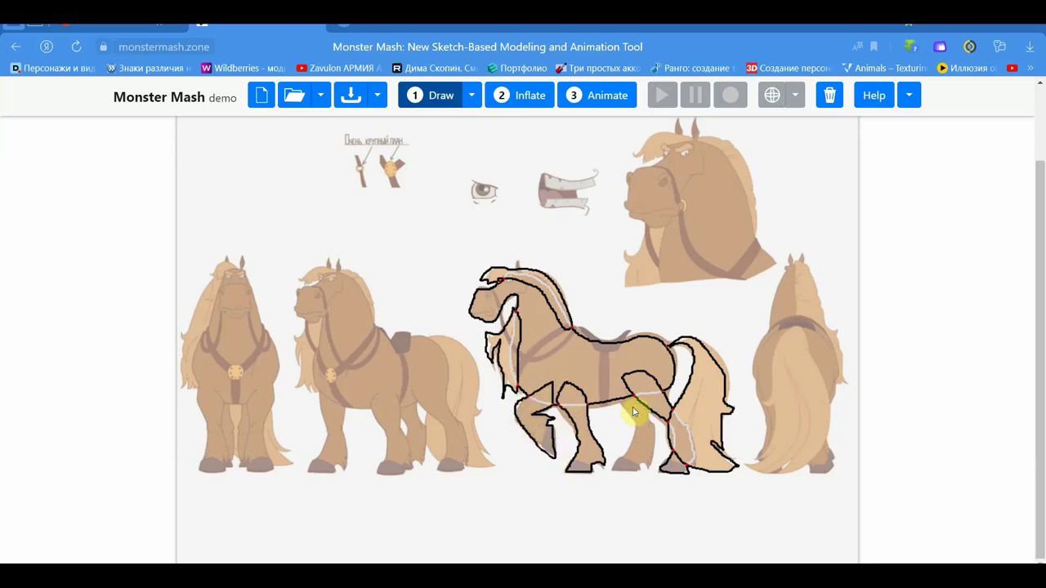
pyautogui.moveTo(615, 384)
pyautogui.mouseDown()
pyautogui.moveTo(638, 444)
pyautogui.moveTo(625, 472)
pyautogui.moveTo(656, 427)
pyautogui.moveTo(643, 398)
pyautogui.moveTo(618, 384)
pyautogui.mouseUp()
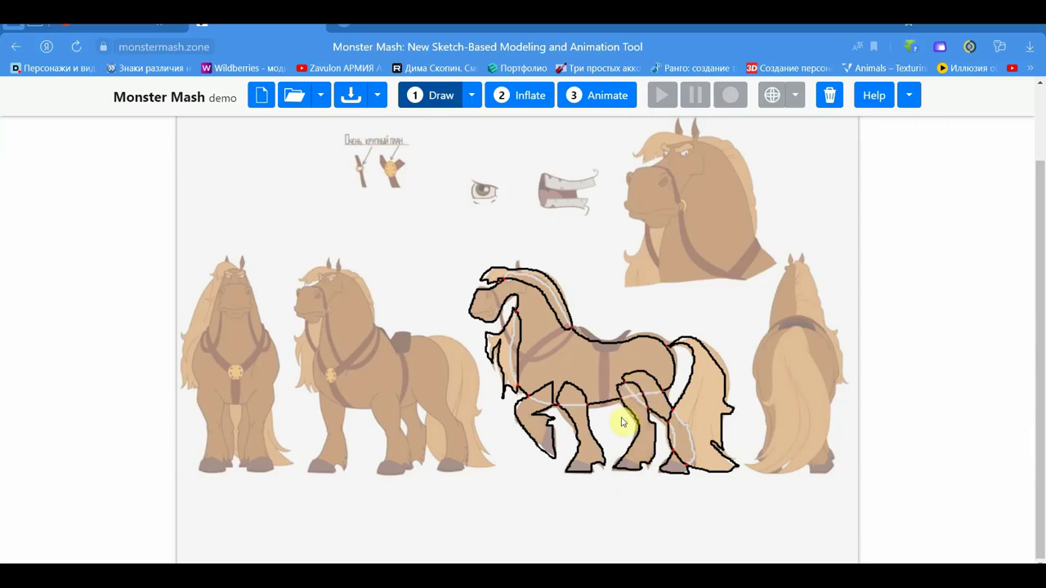
# - Select the four leg outlines, then deselect them
pyautogui.click(586, 397)
pyautogui.click(583, 398)
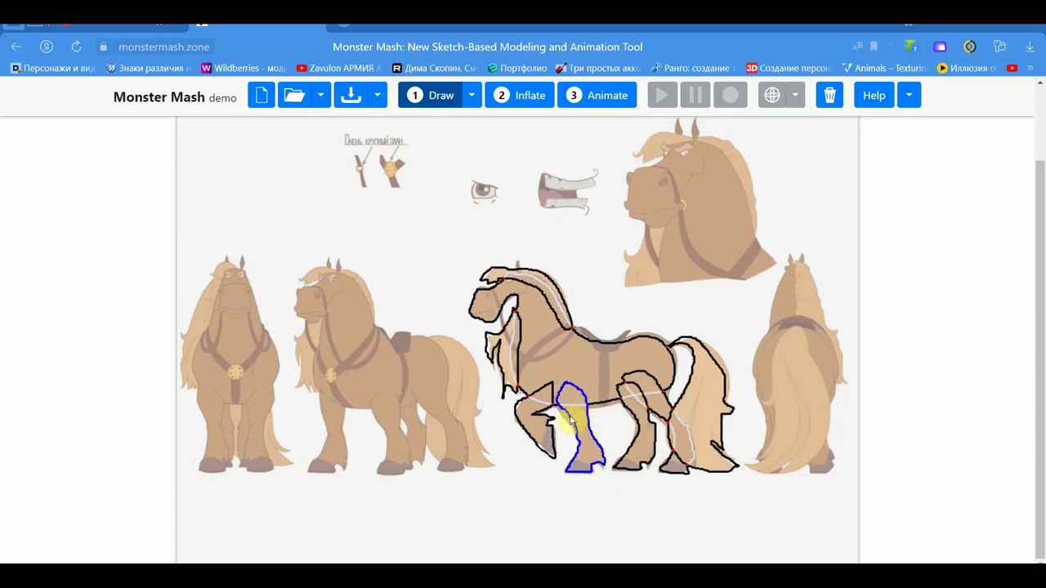
pyautogui.keyDown('shift'); pyautogui.click(544, 392); pyautogui.keyUp('shift')
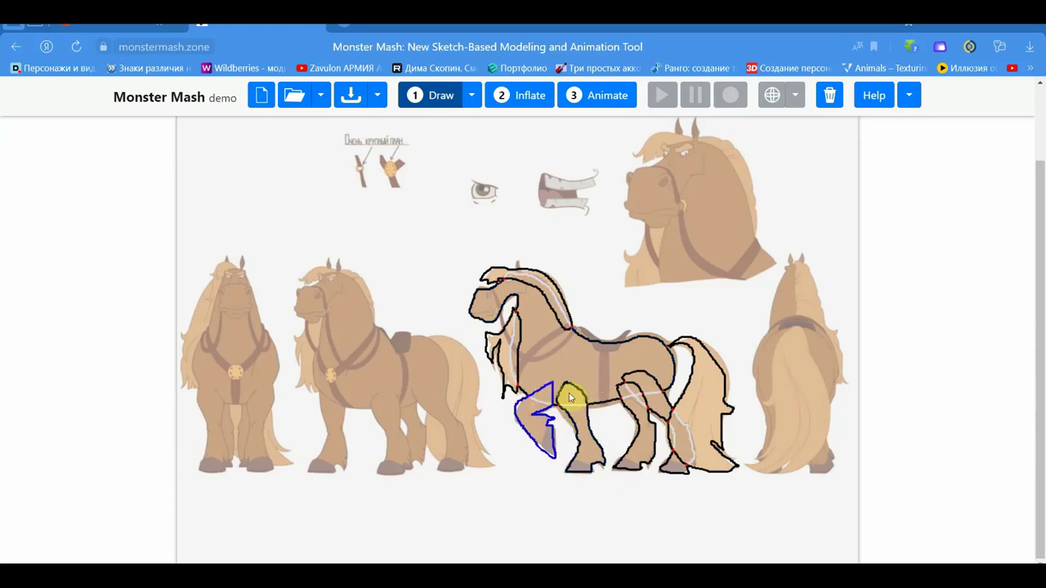
pyautogui.keyDown('shift'); pyautogui.click(622, 390); pyautogui.keyUp('shift')
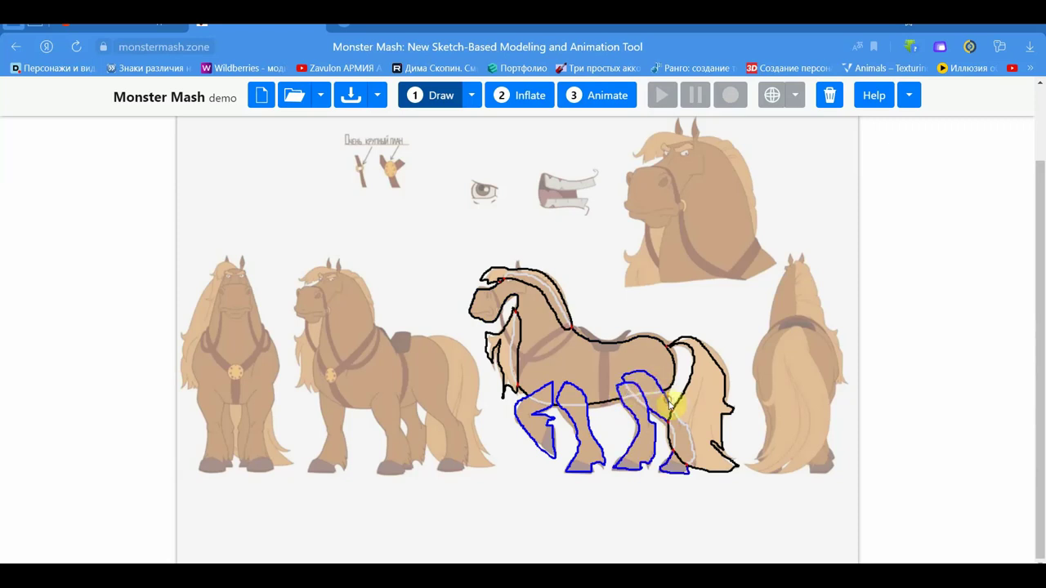
pyautogui.keyDown('shift'); pyautogui.click(691, 384); pyautogui.keyUp('shift')
pyautogui.click(561, 302)
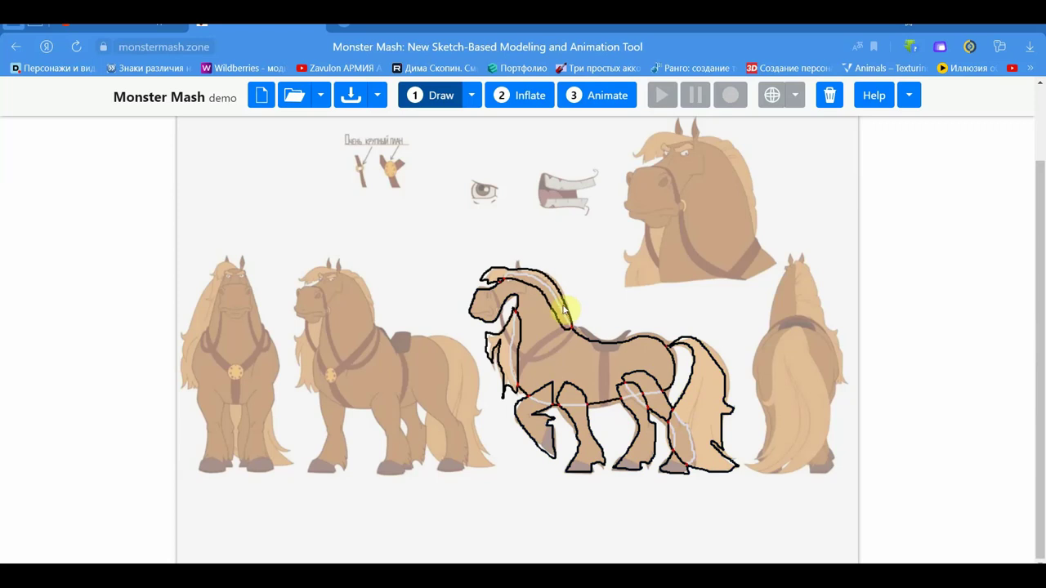
# - Try selecting the mane, hind leg and front leg outlines, then clear the selection
pyautogui.click(564, 309)
pyautogui.click(770, 404)
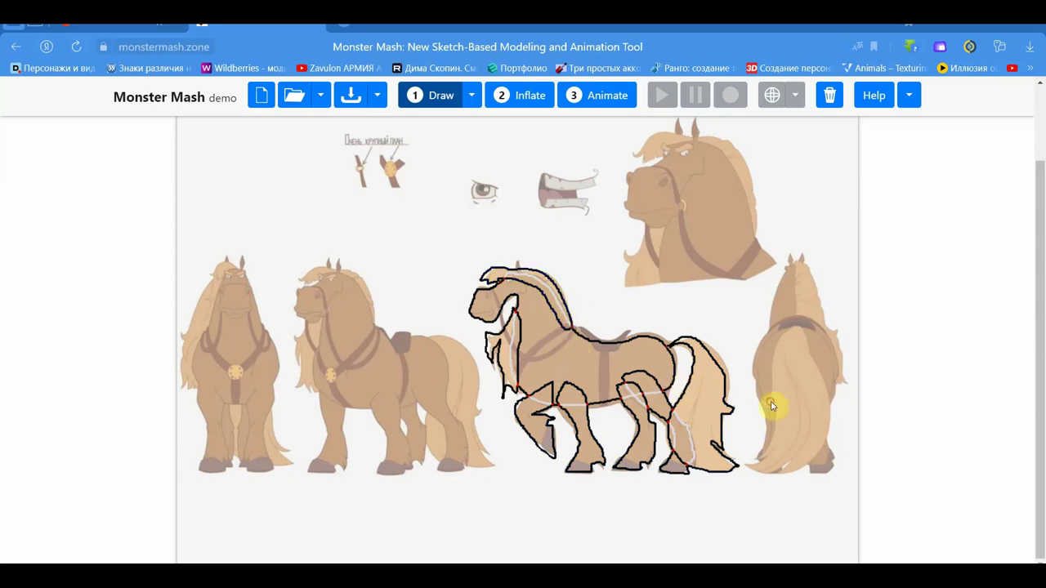
pyautogui.click(652, 427)
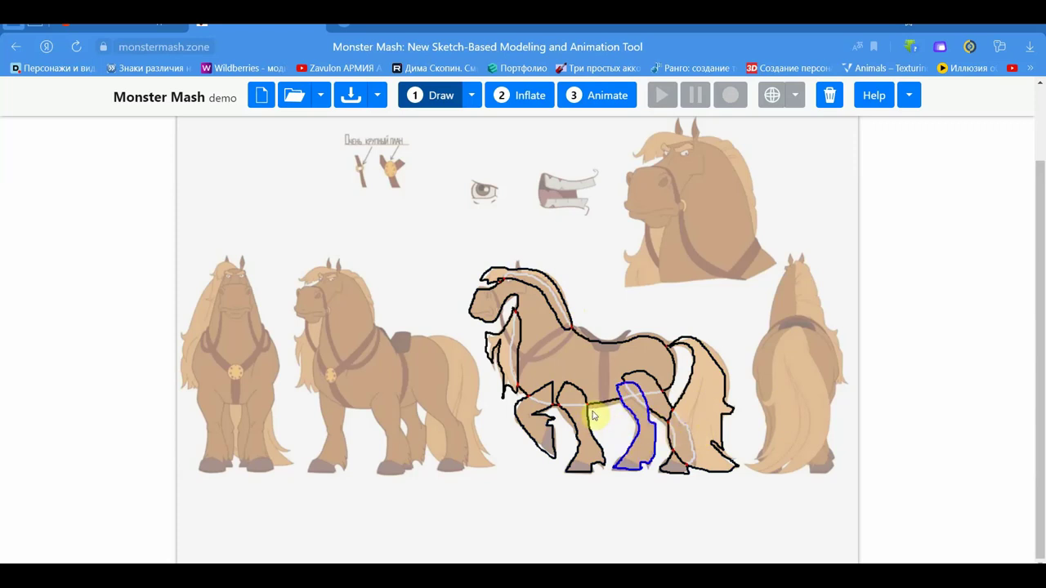
pyautogui.click(594, 437)
pyautogui.keyDown('shift'); pyautogui.click(636, 446); pyautogui.keyUp('shift')
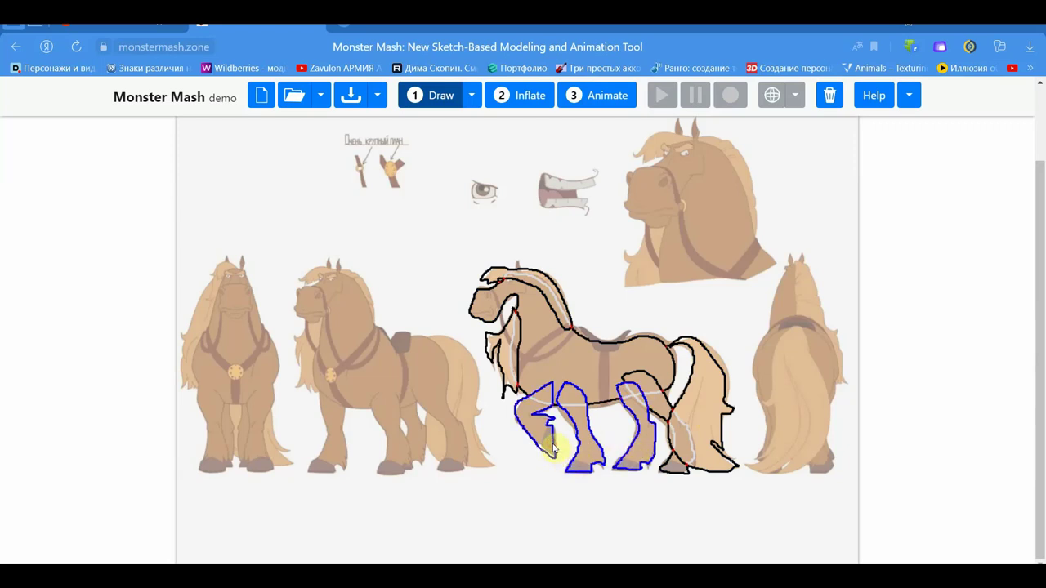
pyautogui.click(482, 350)
# - Select the mane, legs, tail and head outlines and inflate them into a 3D horse
pyautogui.click(489, 351)
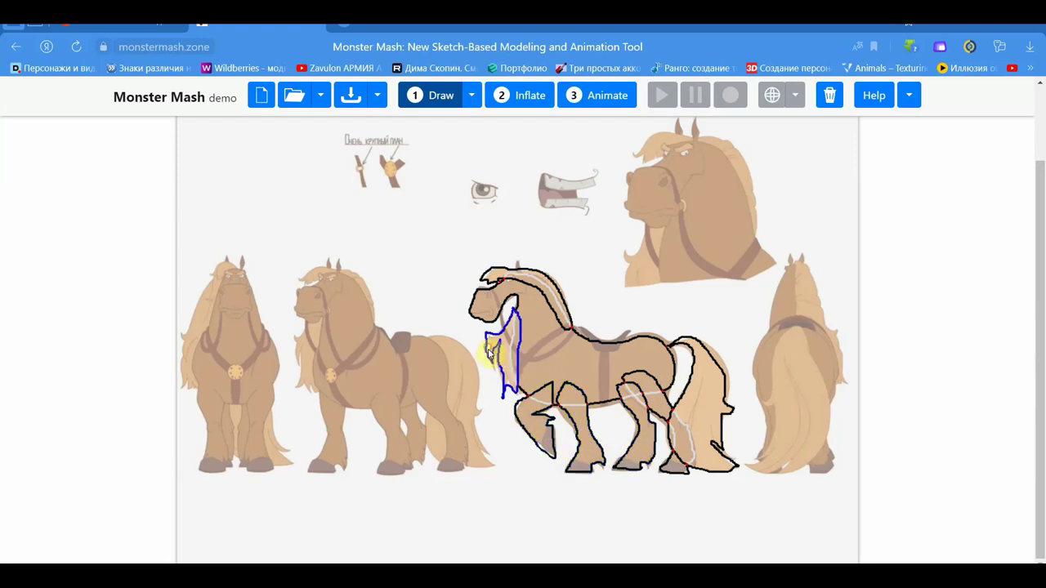
pyautogui.keyDown('shift'); pyautogui.click(521, 426); pyautogui.keyUp('shift')
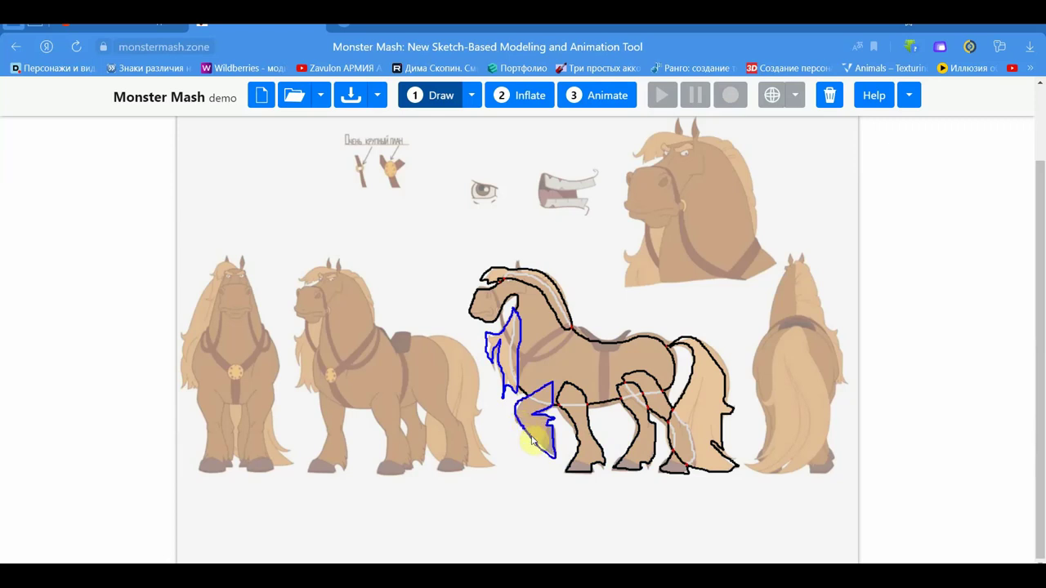
pyautogui.keyDown('shift'); pyautogui.click(577, 450); pyautogui.keyUp('shift')
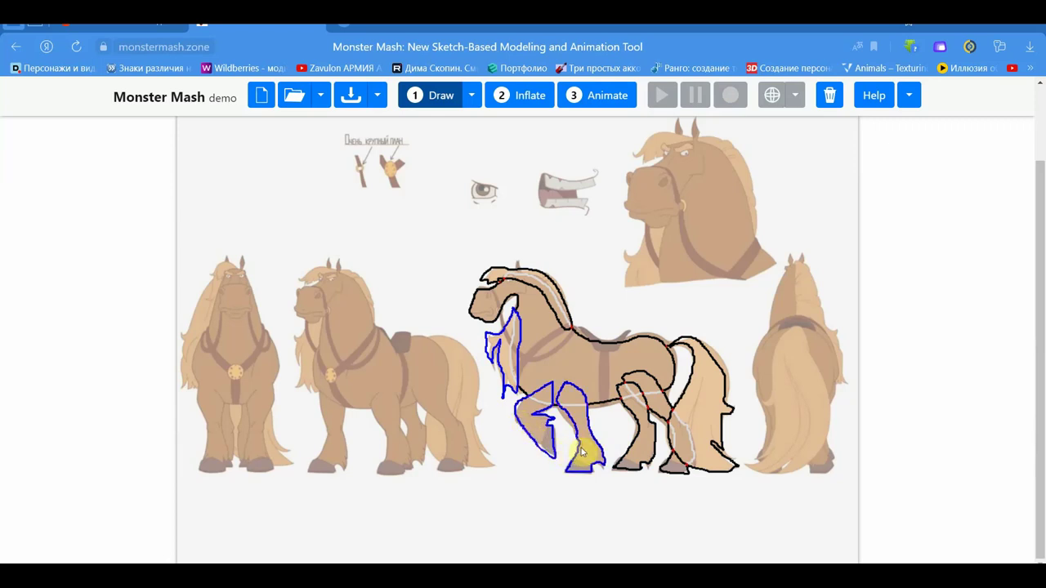
pyautogui.keyDown('shift'); pyautogui.click(633, 446); pyautogui.keyUp('shift')
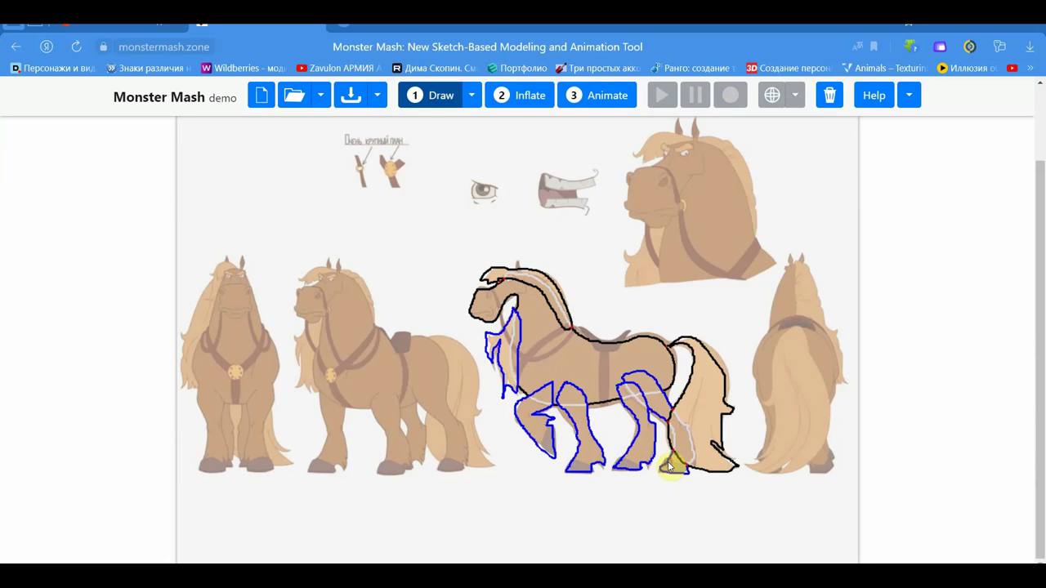
pyautogui.keyDown('shift'); pyautogui.click(685, 389); pyautogui.keyUp('shift')
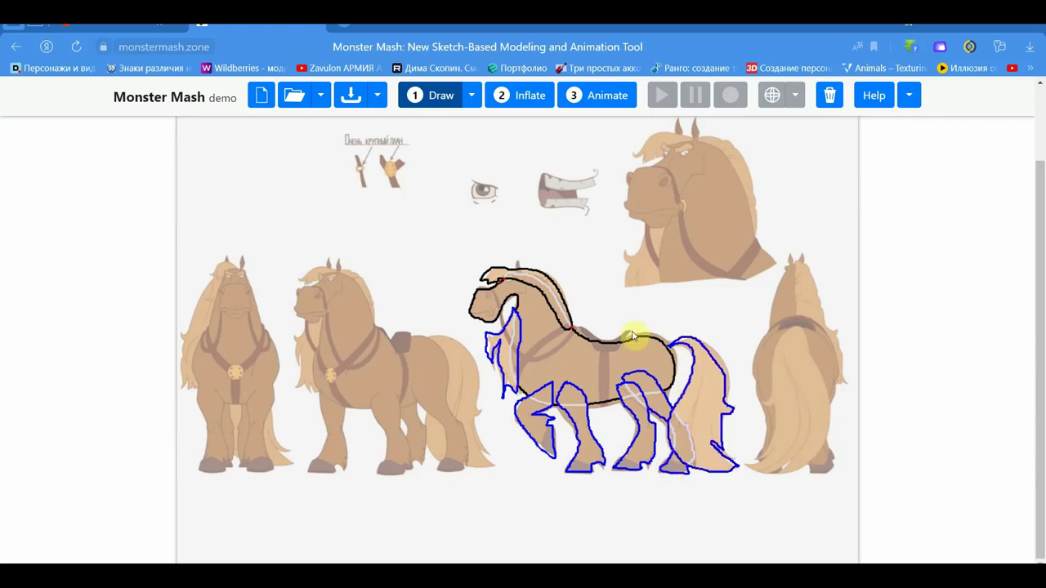
pyautogui.keyDown('shift'); pyautogui.click(568, 317); pyautogui.keyUp('shift')
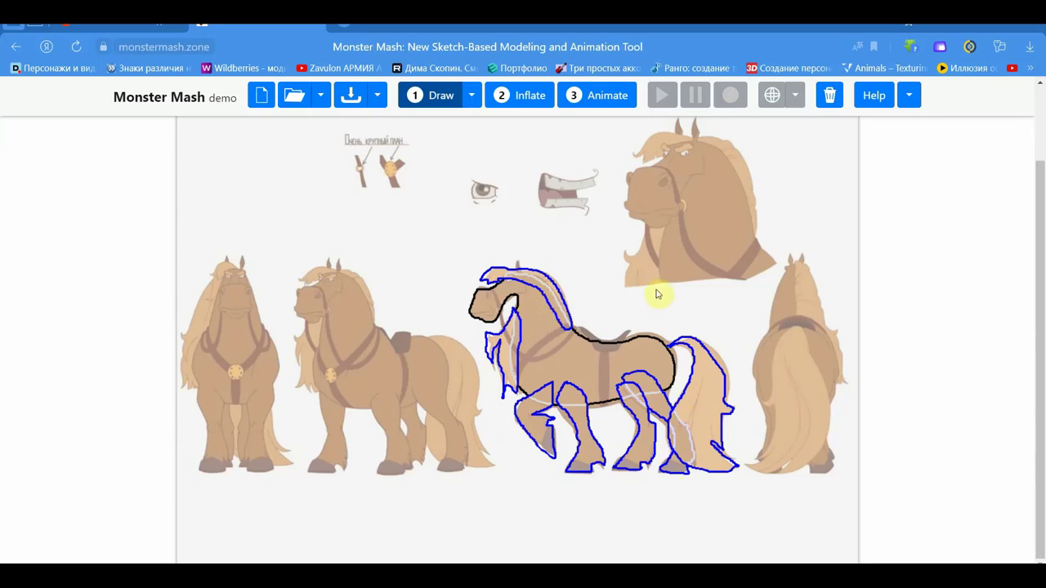
pyautogui.click(531, 95)
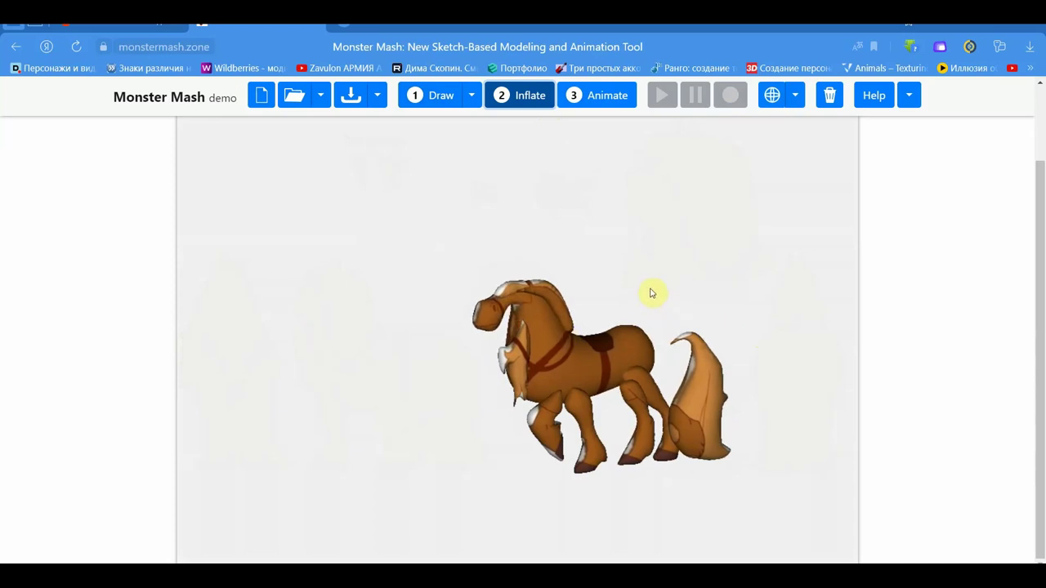
pyautogui.click(770, 100)
pyautogui.moveTo(696, 313)
pyautogui.mouseDown()
pyautogui.moveTo(669, 355)
pyautogui.moveTo(635, 373)
pyautogui.moveTo(720, 367)
pyautogui.moveTo(768, 390)
pyautogui.moveTo(757, 378)
pyautogui.moveTo(805, 465)
pyautogui.moveTo(768, 379)
pyautogui.moveTo(740, 428)
pyautogui.moveTo(716, 416)
pyautogui.moveTo(588, 428)
pyautogui.moveTo(645, 437)
pyautogui.moveTo(618, 428)
pyautogui.mouseUp()
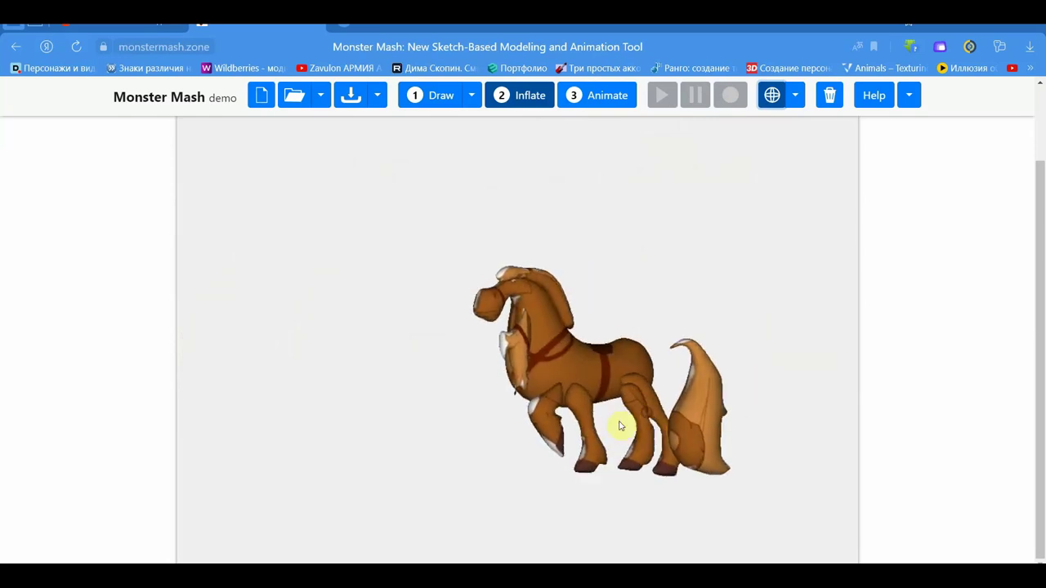
pyautogui.moveTo(698, 305)
pyautogui.mouseDown()
pyautogui.moveTo(754, 306)
pyautogui.moveTo(768, 324)
pyautogui.mouseUp()
pyautogui.moveTo(516, 408); pyautogui.dragTo(701, 353)
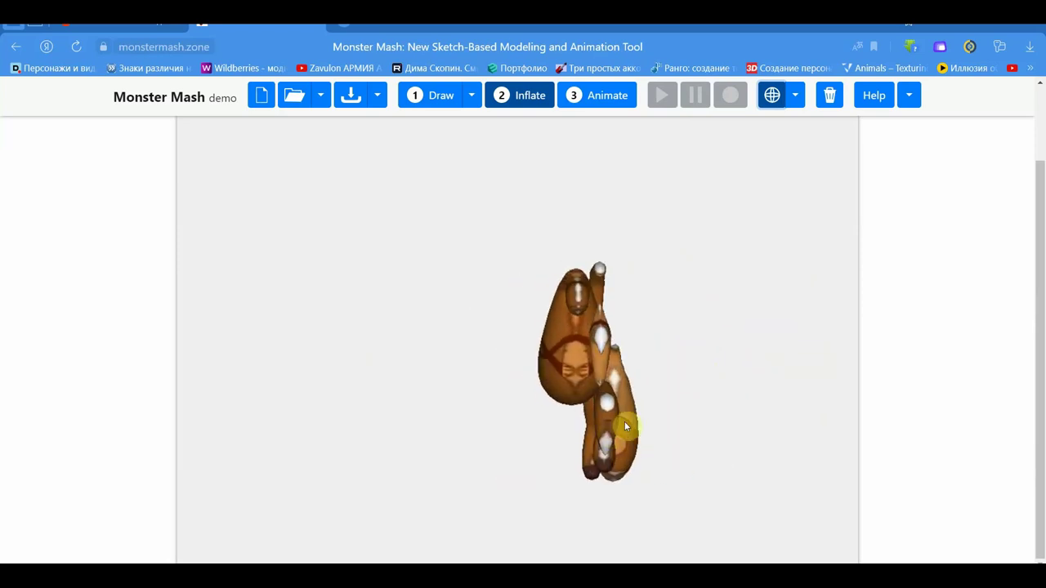
pyautogui.moveTo(687, 385)
pyautogui.mouseDown()
pyautogui.moveTo(700, 419)
pyautogui.moveTo(677, 388)
pyautogui.mouseUp()
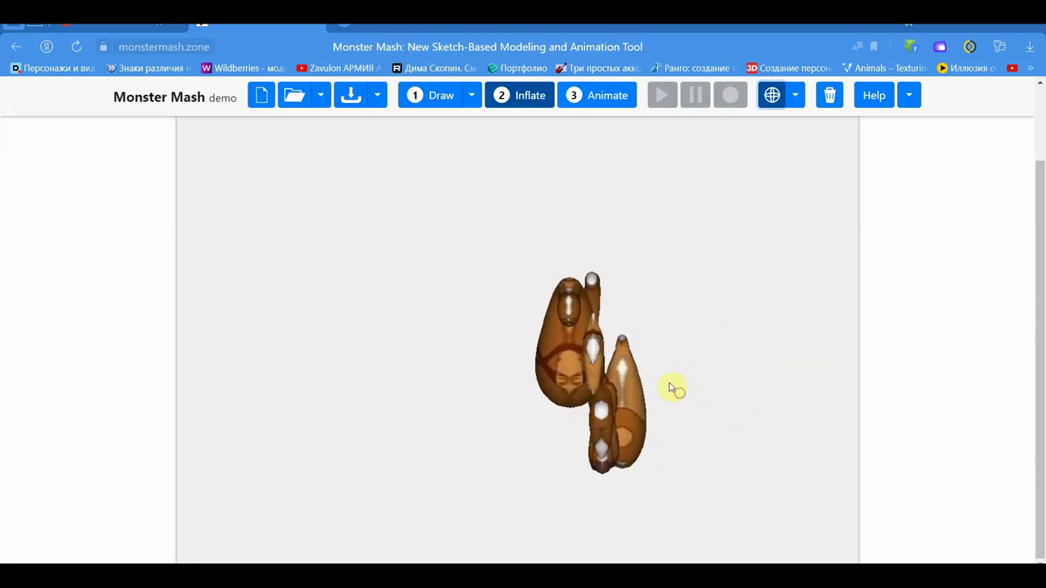
pyautogui.moveTo(691, 317); pyautogui.dragTo(584, 322)
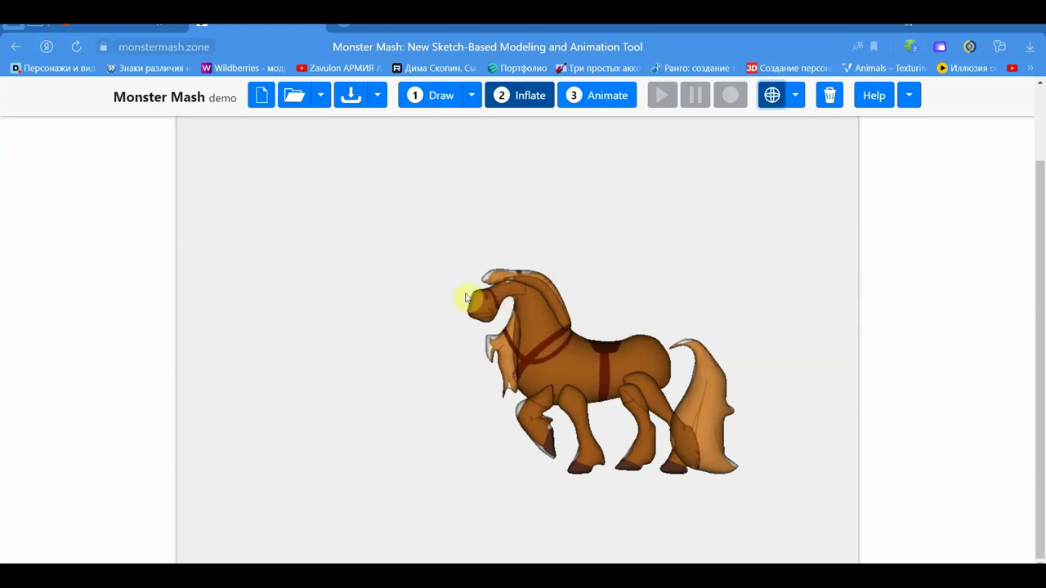
pyautogui.moveTo(455, 340)
pyautogui.mouseDown()
pyautogui.moveTo(635, 297)
pyautogui.moveTo(728, 299)
pyautogui.mouseUp()
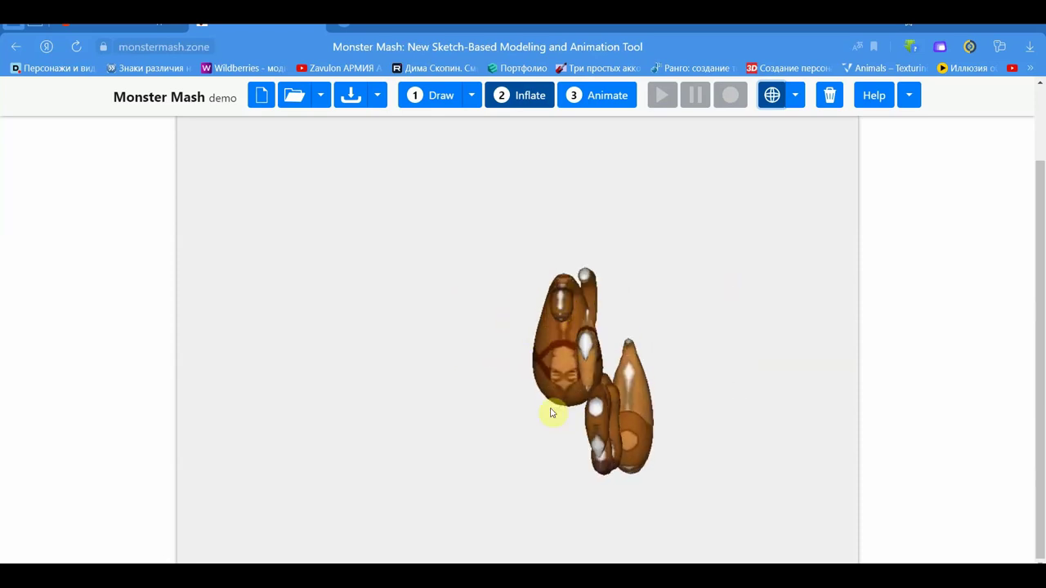
pyautogui.moveTo(713, 373)
pyautogui.mouseDown()
pyautogui.moveTo(805, 368)
pyautogui.moveTo(754, 446)
pyautogui.moveTo(733, 398)
pyautogui.moveTo(808, 352)
pyautogui.moveTo(817, 357)
pyautogui.moveTo(600, 374)
pyautogui.moveTo(579, 363)
pyautogui.mouseUp()
pyautogui.moveTo(563, 382); pyautogui.dragTo(528, 392)
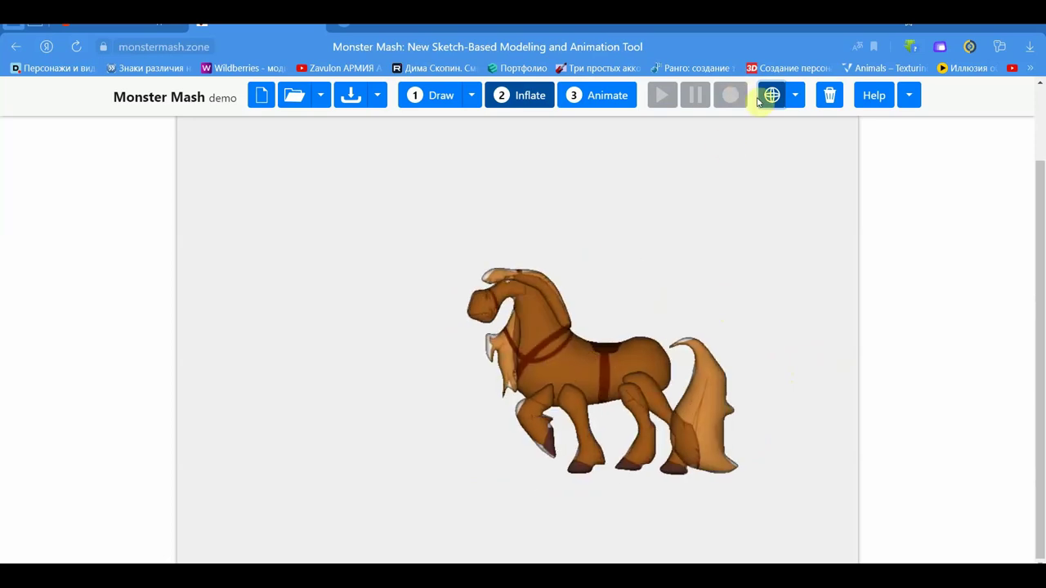
pyautogui.click(592, 97)
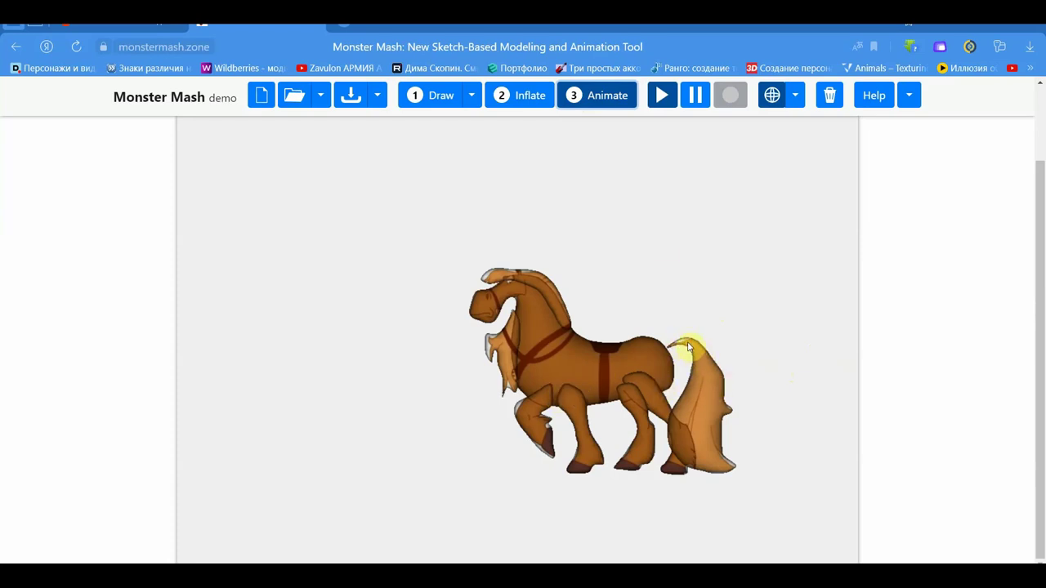
# - Place control points on the horse's head, muzzle, neck and first front leg
pyautogui.click(524, 315)
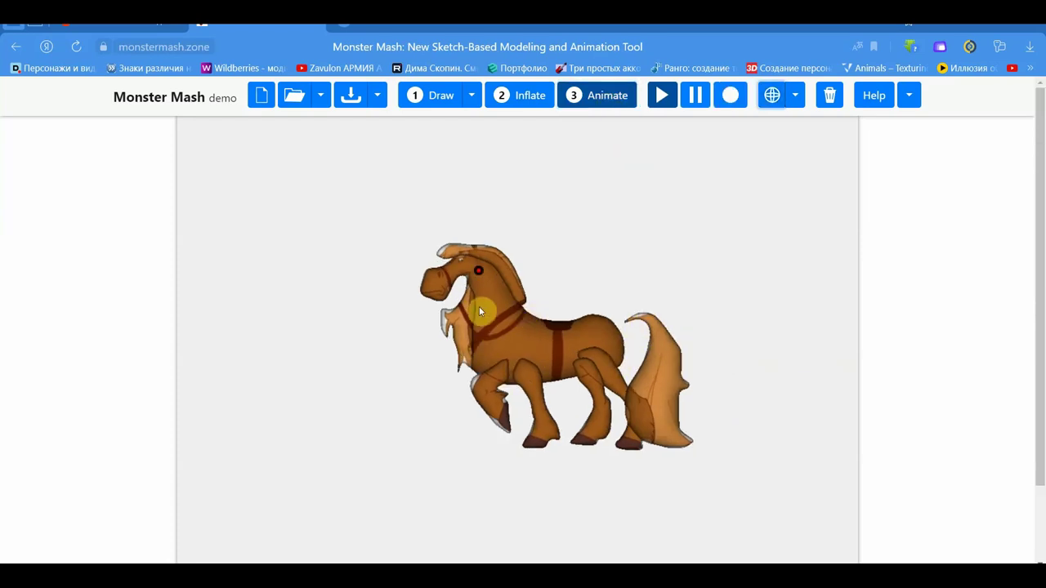
pyautogui.click(771, 106)
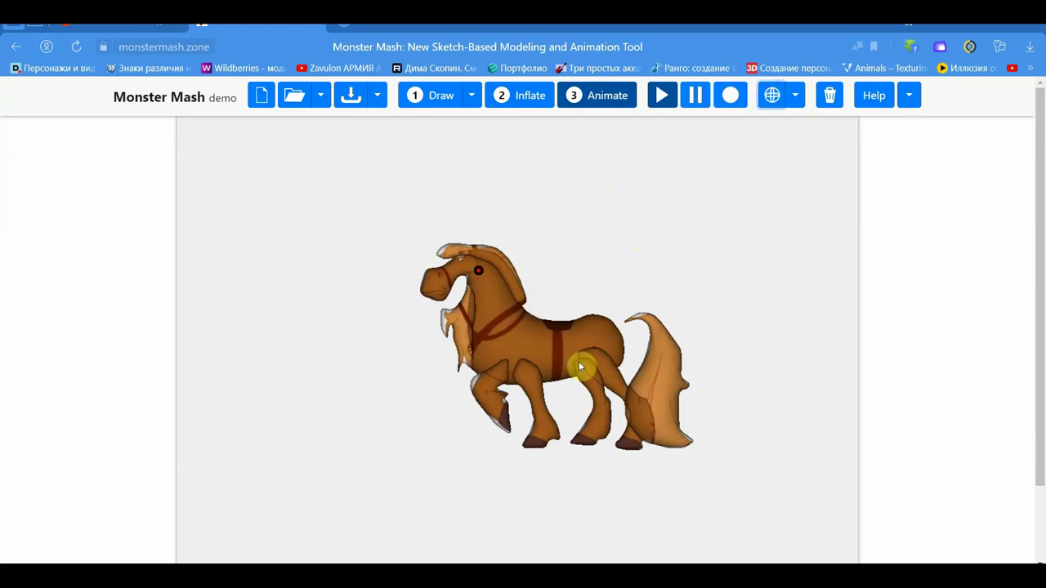
pyautogui.click(433, 287)
pyautogui.click(461, 264)
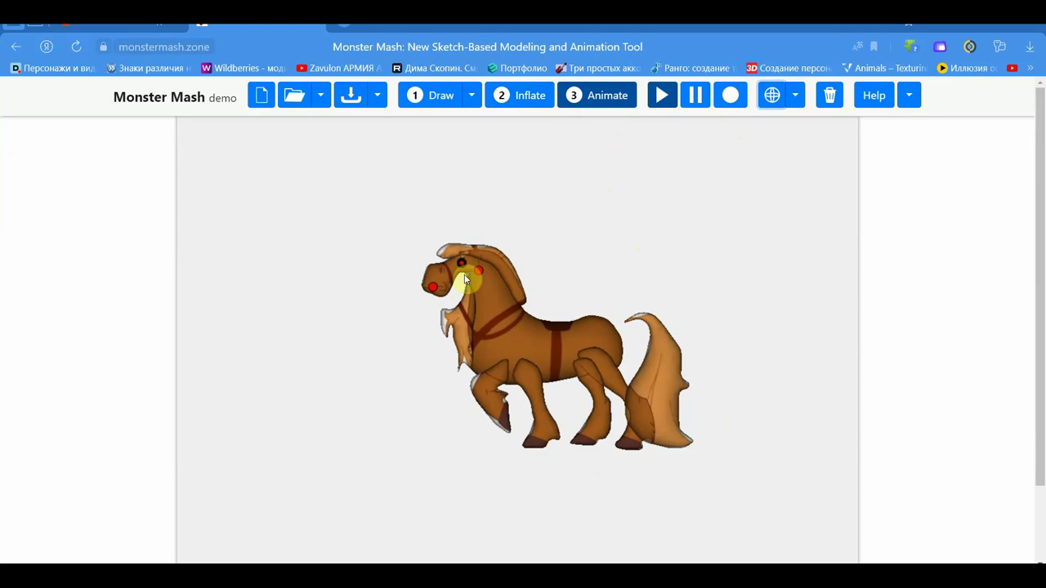
pyautogui.click(465, 345)
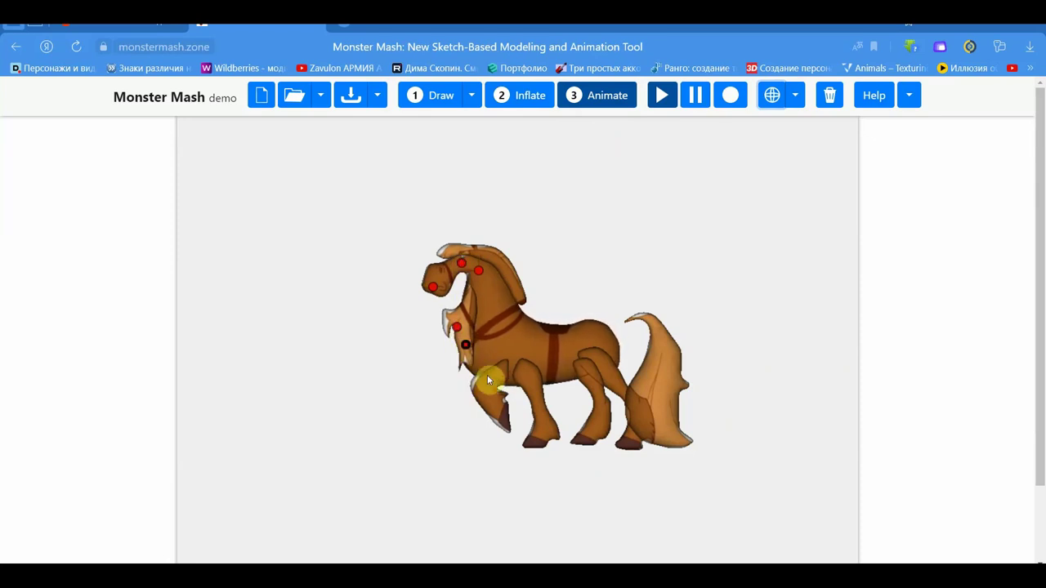
pyautogui.click(498, 374)
pyautogui.click(496, 415)
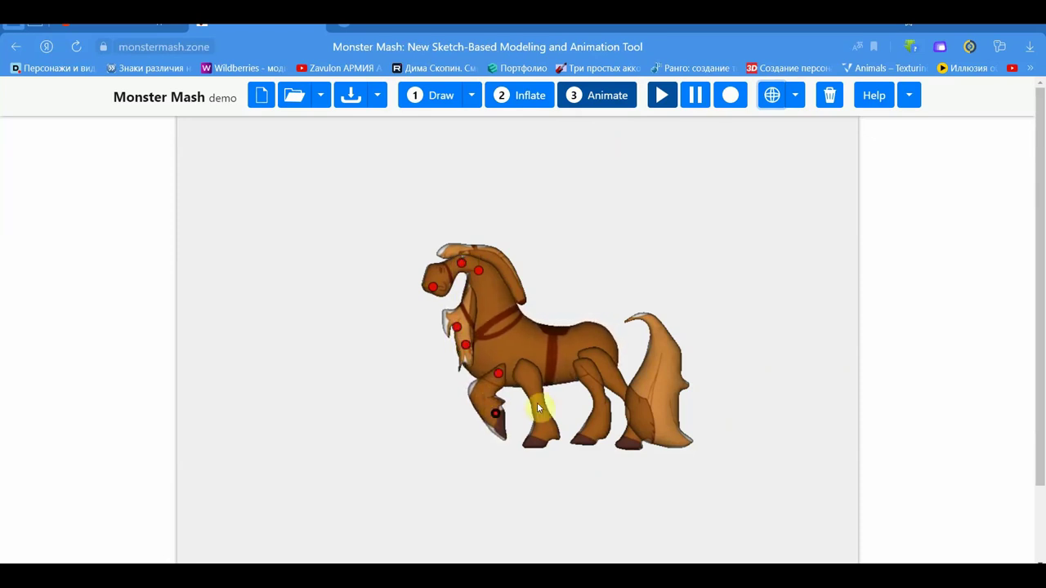
# - Add control points along the other front leg, both hind legs and the tail
pyautogui.click(535, 395)
pyautogui.click(546, 427)
pyautogui.click(581, 365)
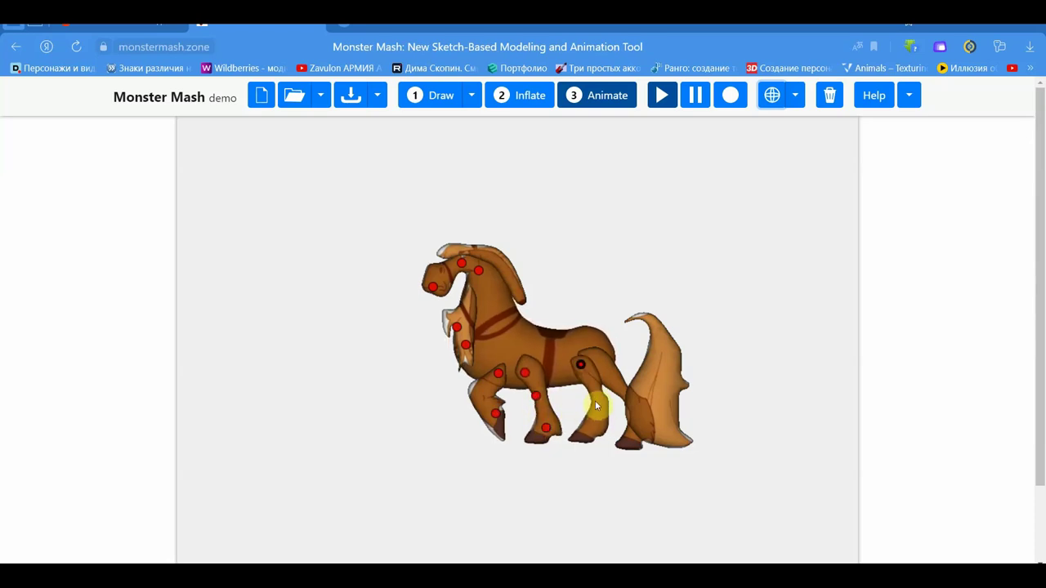
pyautogui.click(584, 435)
pyautogui.click(598, 352)
pyautogui.click(621, 396)
pyautogui.click(632, 444)
pyautogui.click(644, 318)
pyautogui.click(659, 417)
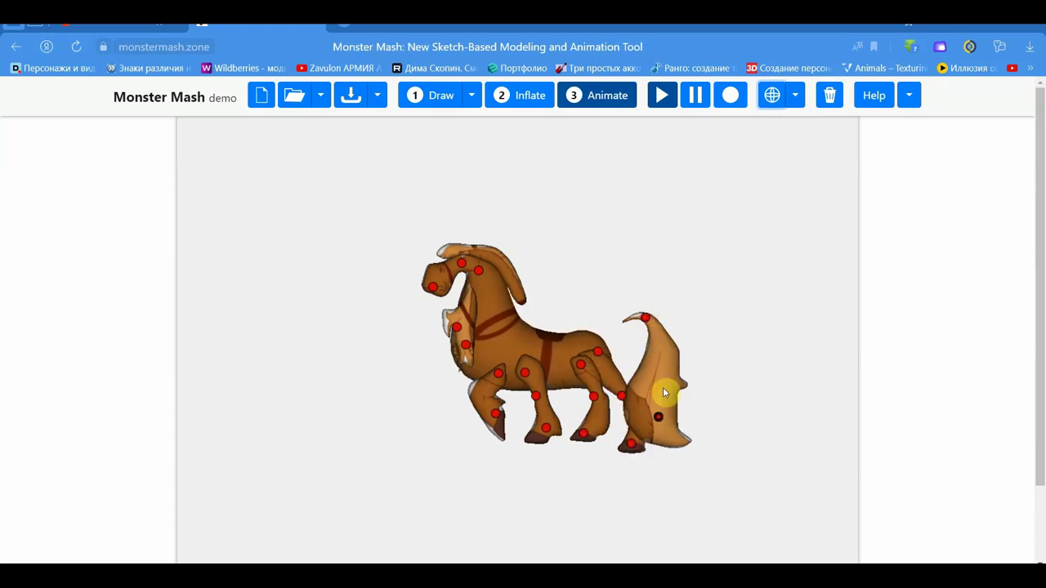
# - Pose the horse: swing the tail out, raise the head and bend the front leg
pyautogui.moveTo(645, 319); pyautogui.dragTo(609, 340)
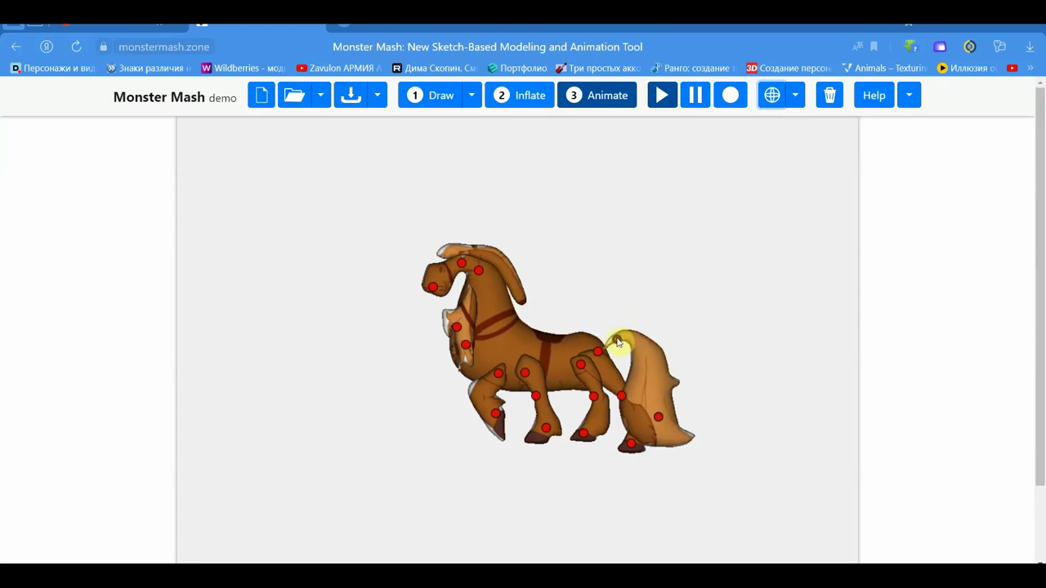
pyautogui.moveTo(658, 418)
pyautogui.mouseDown()
pyautogui.moveTo(685, 417)
pyautogui.moveTo(697, 387)
pyautogui.mouseUp()
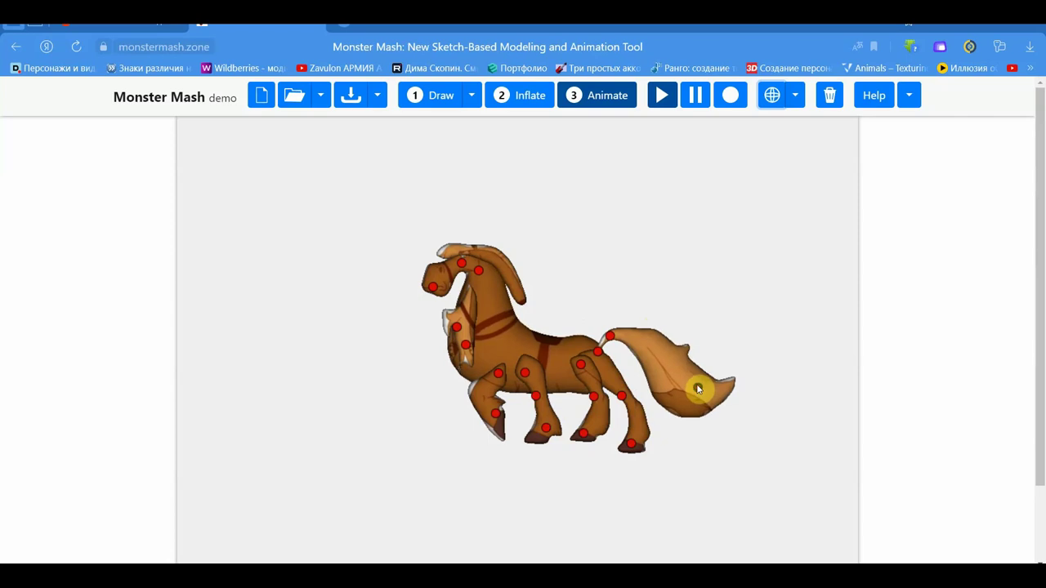
pyautogui.moveTo(504, 272); pyautogui.dragTo(480, 256)
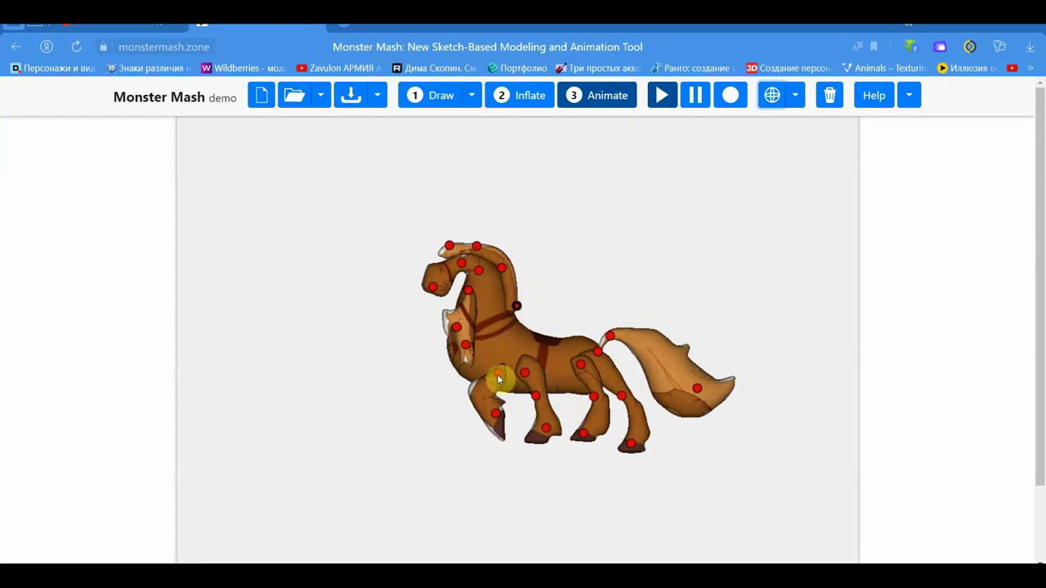
pyautogui.moveTo(498, 378)
pyautogui.mouseDown()
pyautogui.moveTo(503, 437)
pyautogui.moveTo(483, 427)
pyautogui.moveTo(502, 428)
pyautogui.mouseUp()
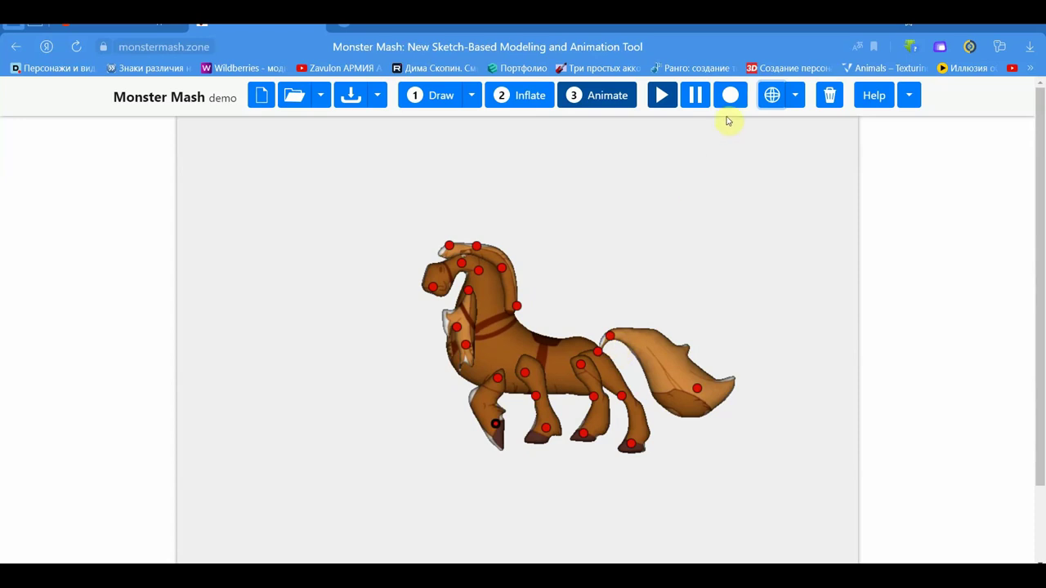
pyautogui.moveTo(612, 336); pyautogui.dragTo(602, 339)
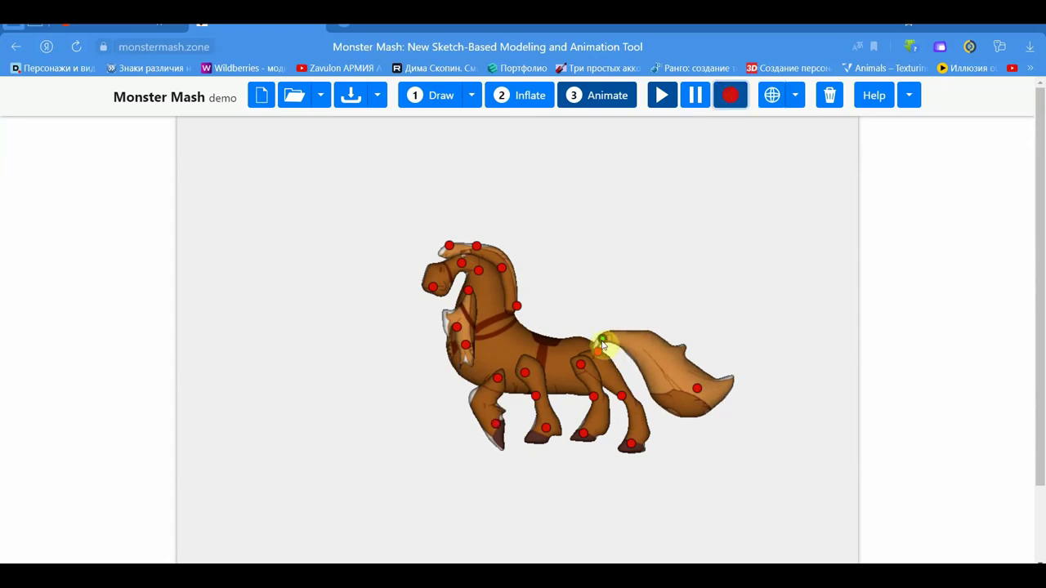
# - Record a swinging motion of the horse's tail
pyautogui.click(731, 101)
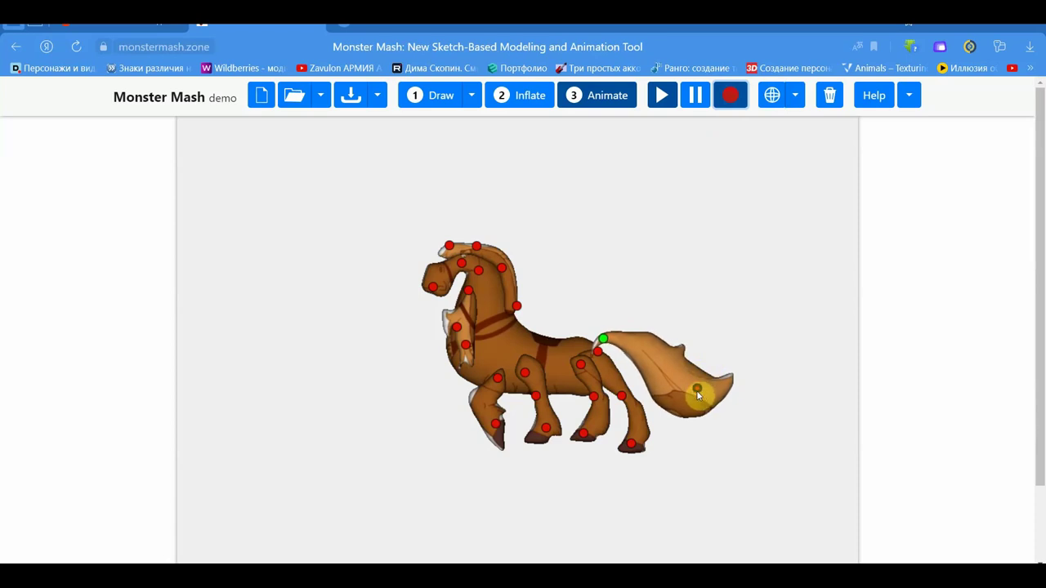
pyautogui.moveTo(697, 394); pyautogui.dragTo(700, 381)
pyautogui.click(730, 95)
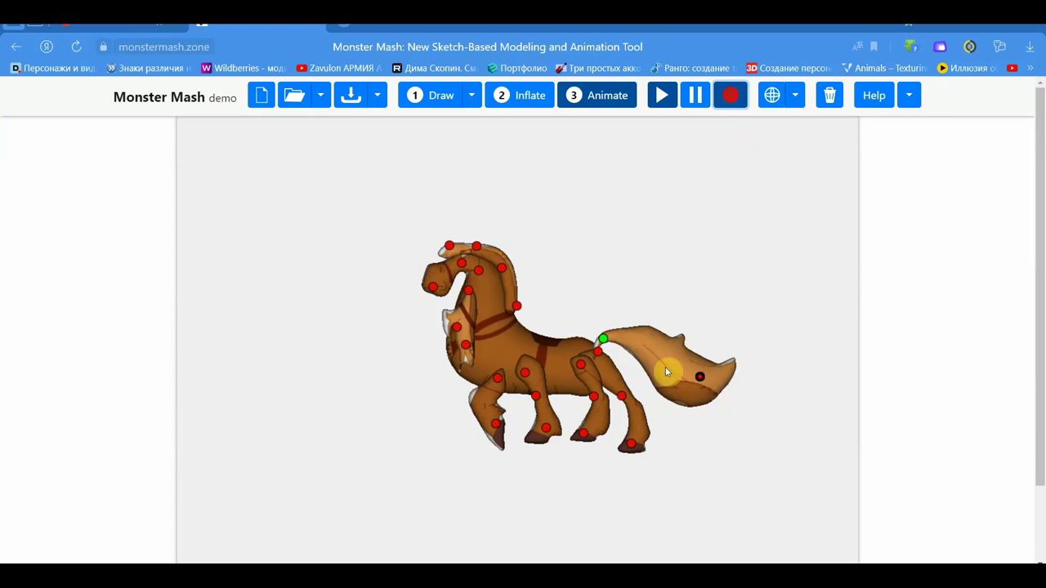
# - Bend the head down and record a nodding motion from the muzzle point
pyautogui.click(518, 304)
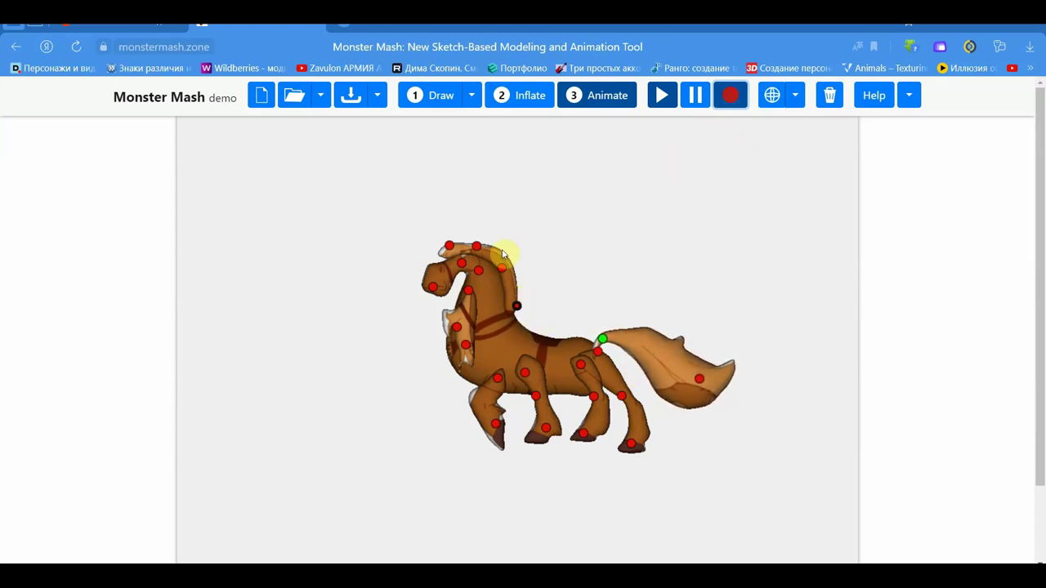
pyautogui.moveTo(500, 266); pyautogui.dragTo(432, 289)
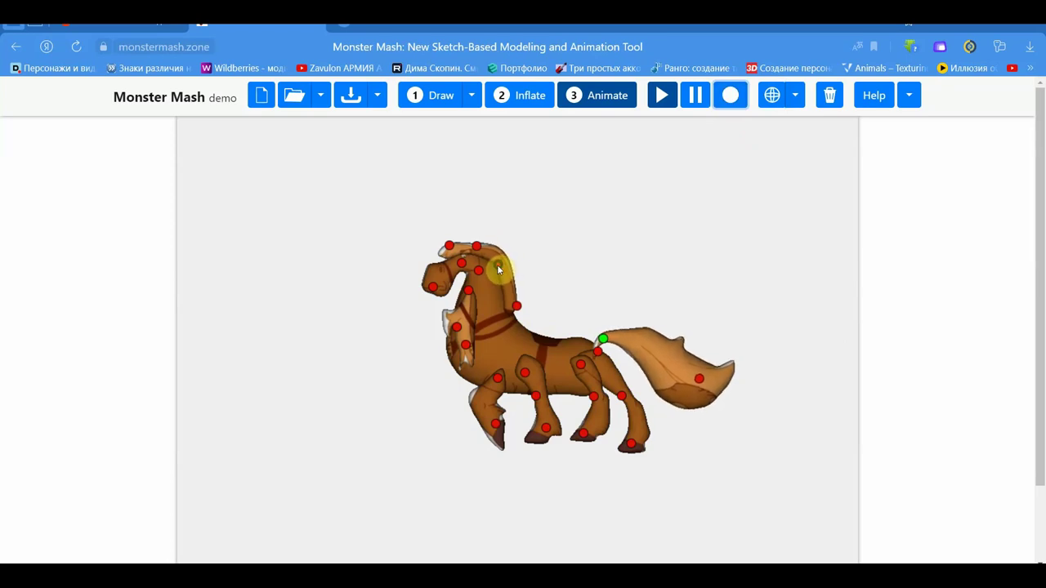
pyautogui.moveTo(431, 289); pyautogui.dragTo(426, 286)
pyautogui.click(427, 284)
pyautogui.click(730, 98)
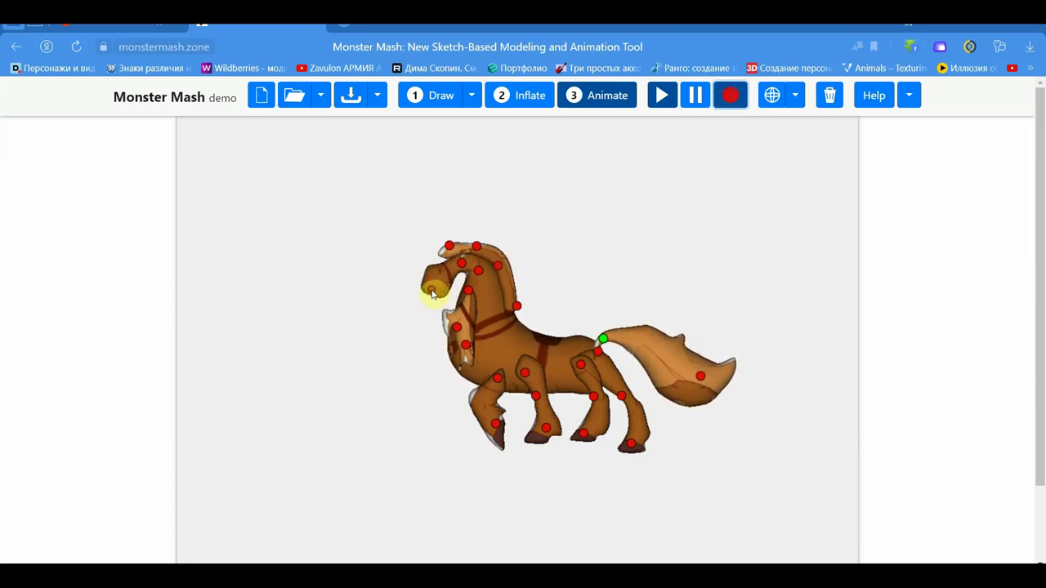
pyautogui.moveTo(433, 293)
pyautogui.mouseDown()
pyautogui.moveTo(450, 329)
pyautogui.moveTo(434, 320)
pyautogui.moveTo(465, 350)
pyautogui.moveTo(420, 342)
pyautogui.moveTo(436, 348)
pyautogui.moveTo(467, 297)
pyautogui.moveTo(460, 276)
pyautogui.mouseUp()
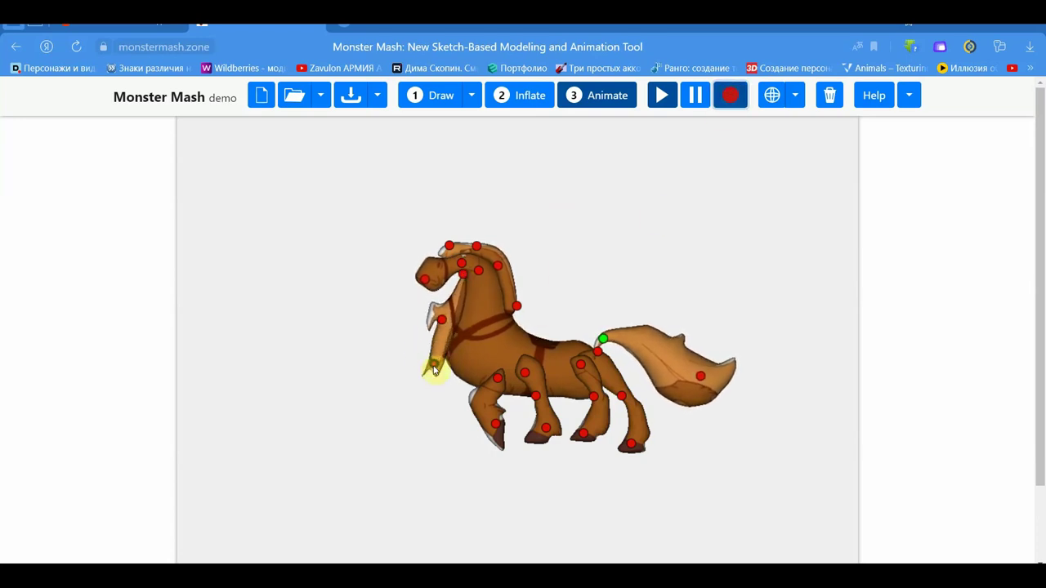
pyautogui.click(732, 96)
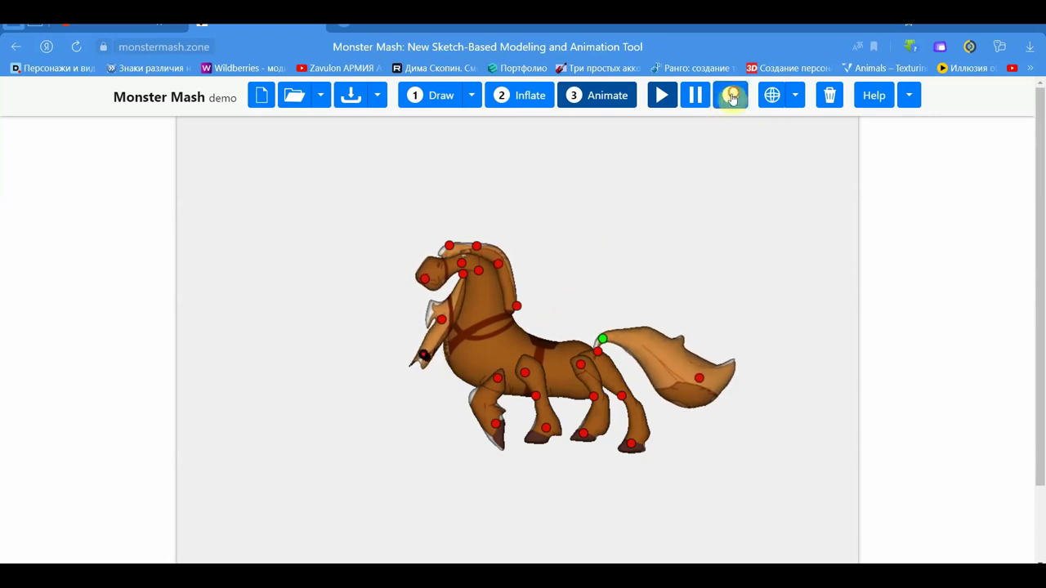
# - Record movements of the front legs, a hind leg step and a chest sway
pyautogui.moveTo(495, 422); pyautogui.dragTo(579, 416)
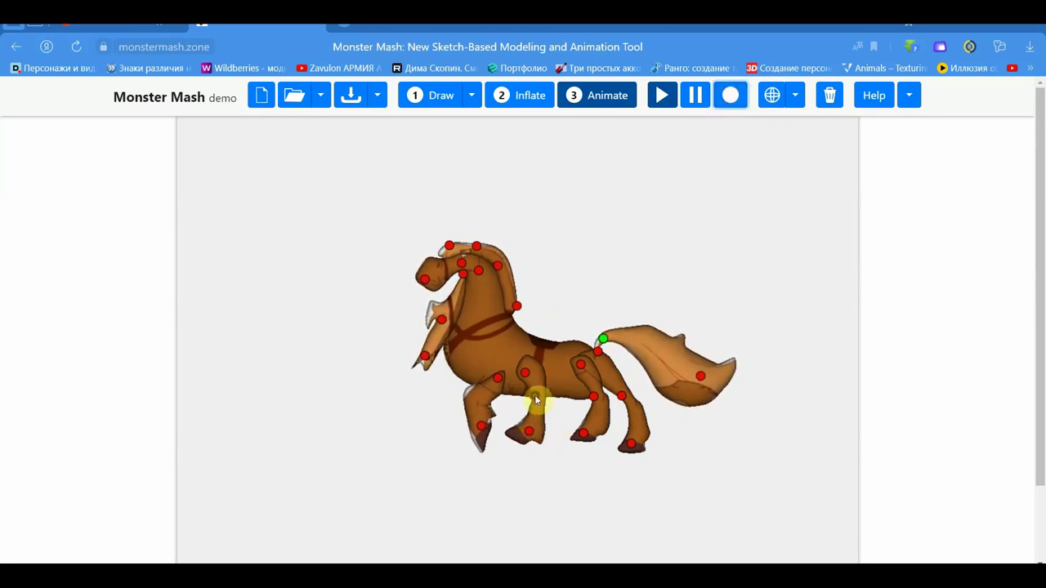
pyautogui.click(730, 95)
pyautogui.moveTo(525, 419)
pyautogui.mouseDown()
pyautogui.moveTo(528, 436)
pyautogui.moveTo(523, 384)
pyautogui.mouseUp()
pyautogui.moveTo(588, 397); pyautogui.dragTo(575, 438)
pyautogui.moveTo(487, 339); pyautogui.dragTo(503, 334)
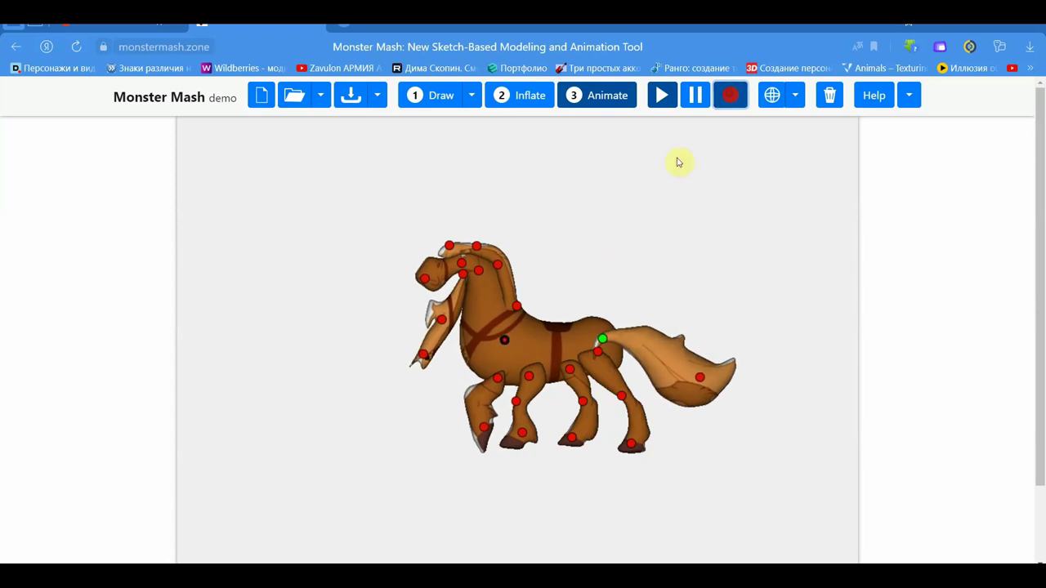
pyautogui.moveTo(503, 330); pyautogui.dragTo(505, 345)
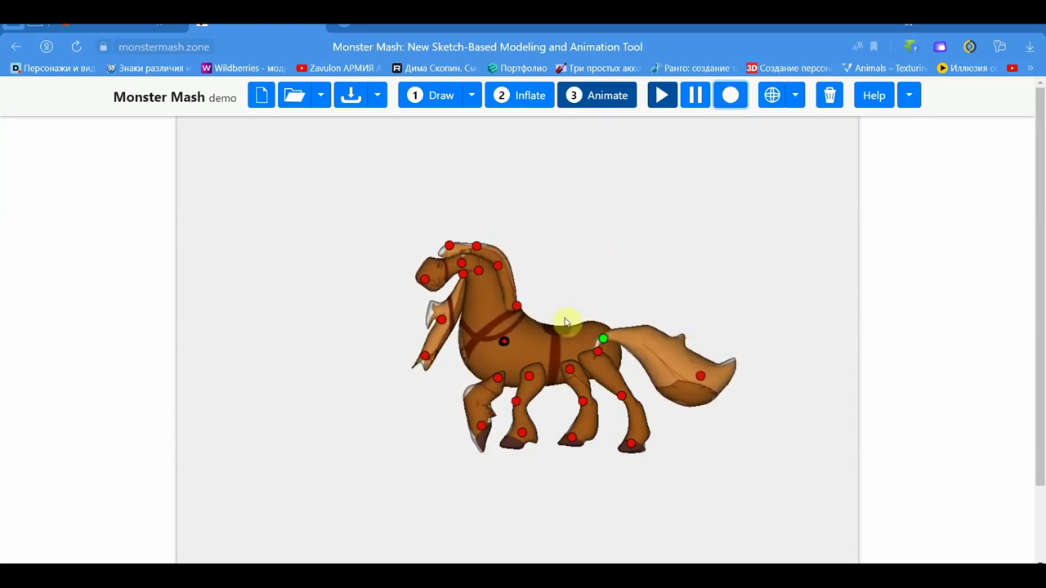
# - Deselect all control points and play the horse's animation
pyautogui.moveTo(590, 287); pyautogui.dragTo(704, 314)
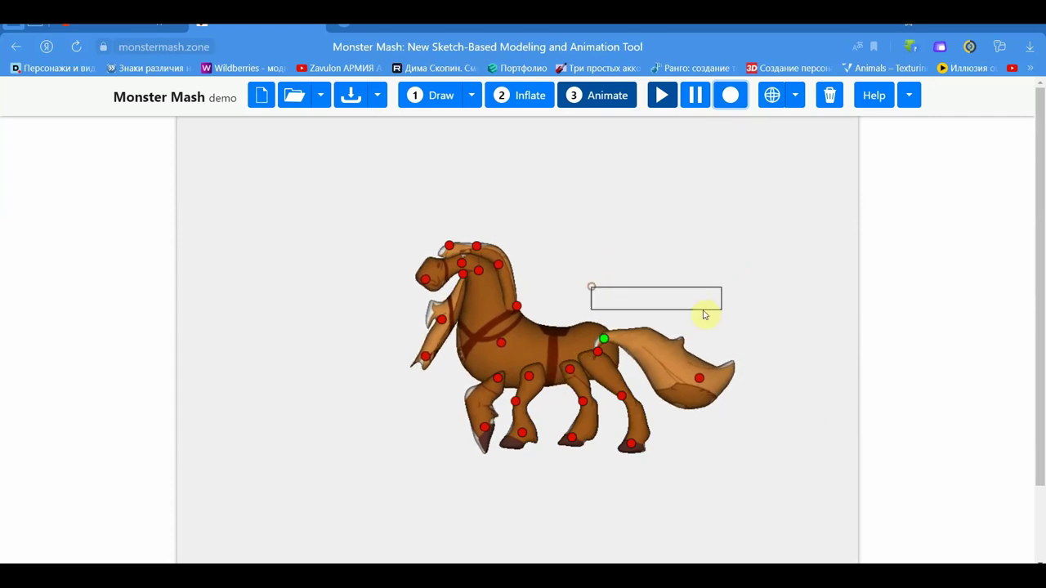
pyautogui.moveTo(789, 492); pyautogui.dragTo(311, 205)
pyautogui.click(424, 202)
pyautogui.click(662, 95)
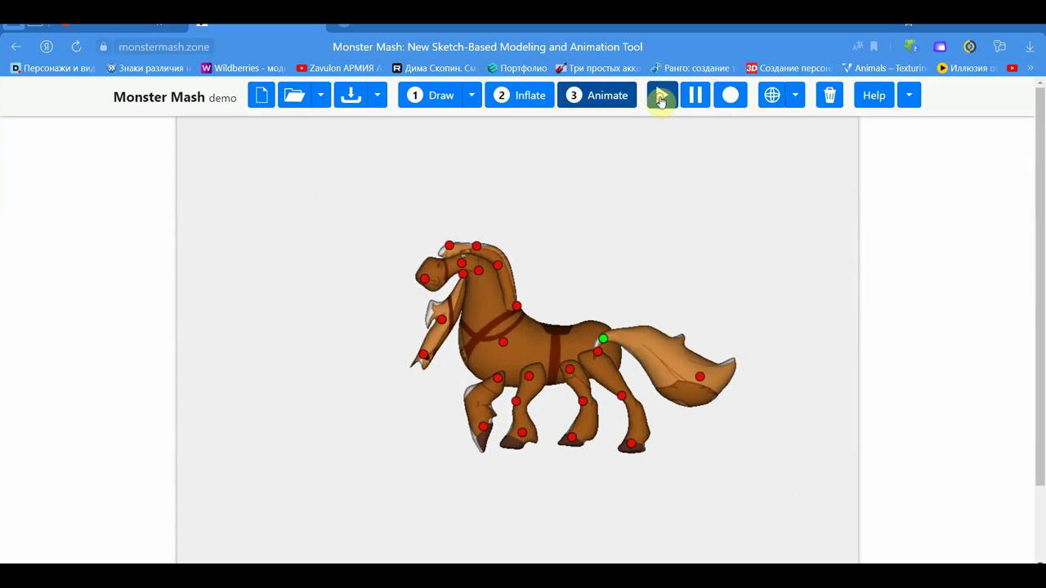
# - Pause the animation, export the current frame as .obj, and select Blender's default objects
pyautogui.click(695, 97)
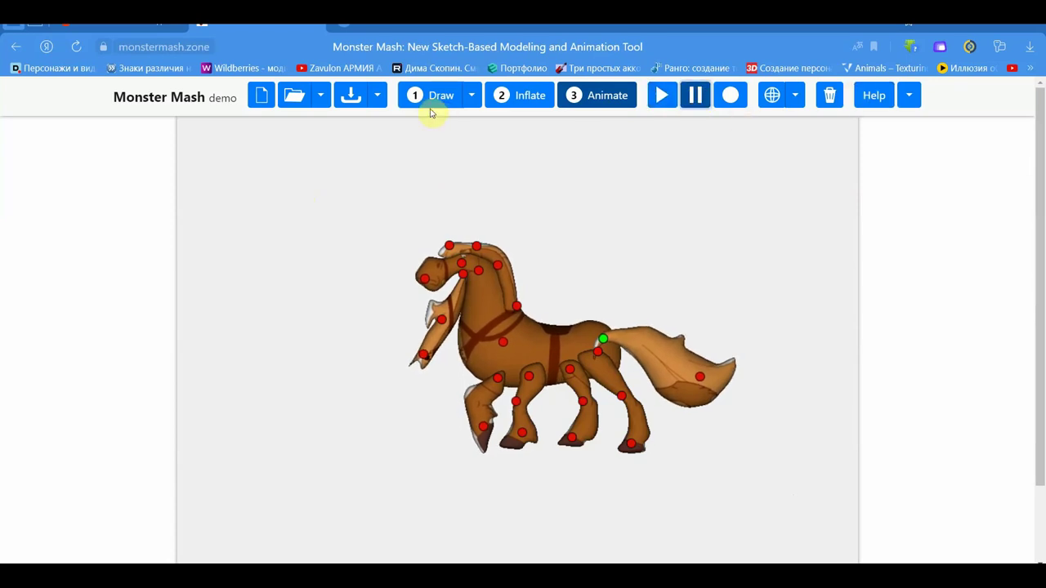
pyautogui.click(378, 98)
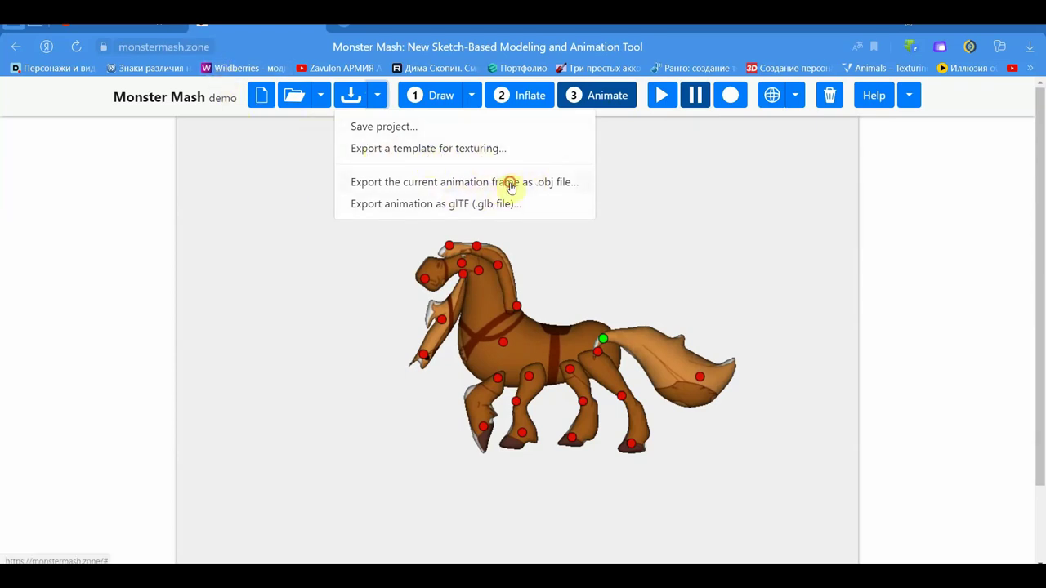
pyautogui.click(509, 183)
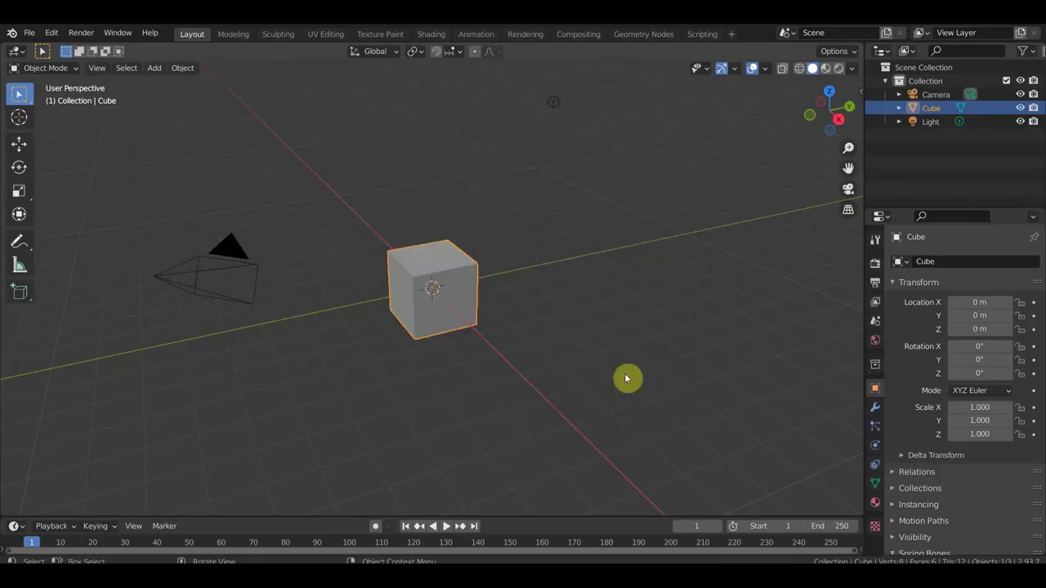
pyautogui.moveTo(602, 379); pyautogui.dragTo(165, 87)
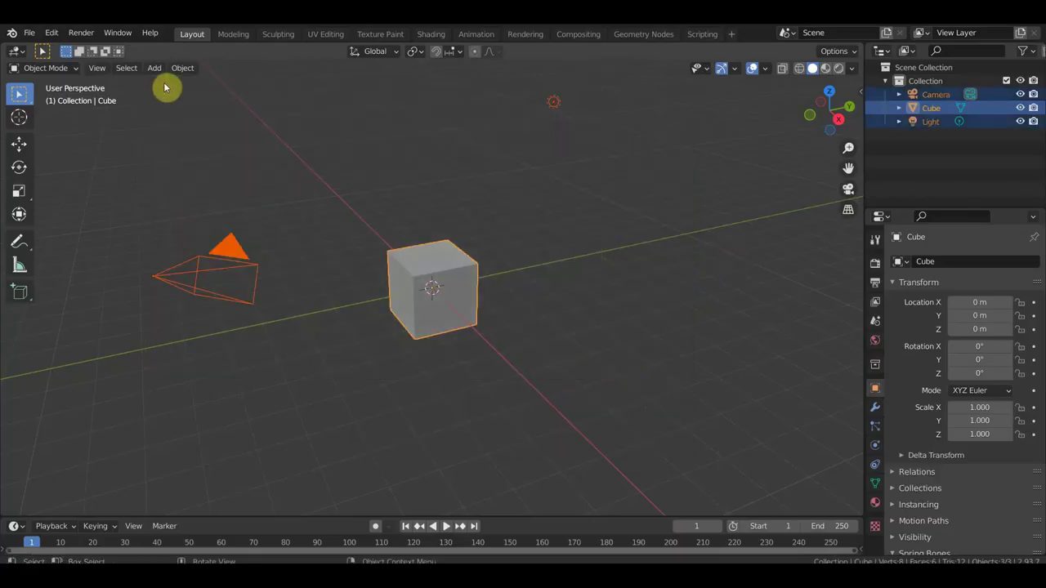
# - Delete Blender's default camera, cube and light and import mm_frame (1).obj from Downloads
pyautogui.press('Delete')
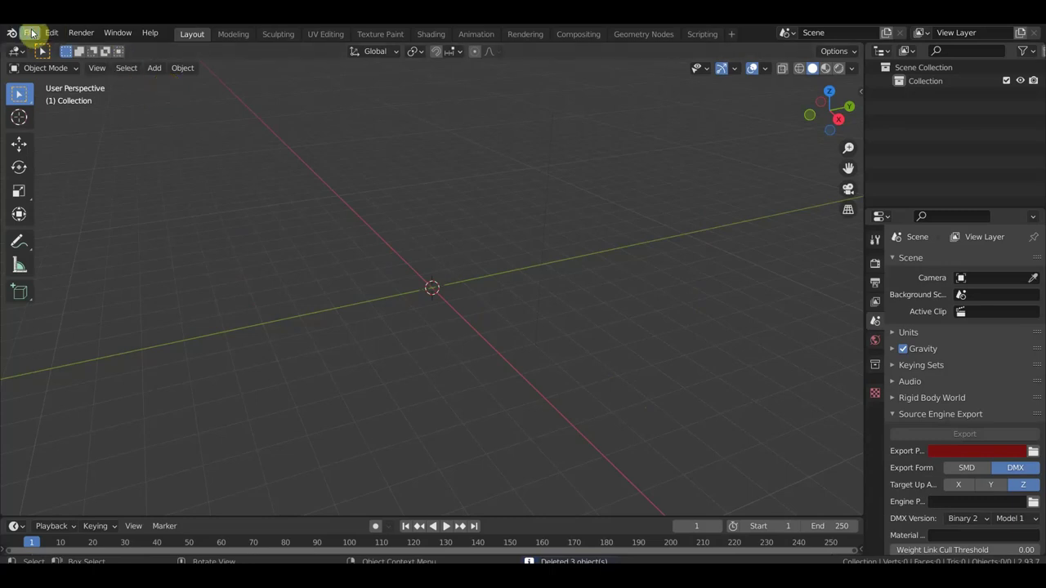
pyautogui.click(32, 33)
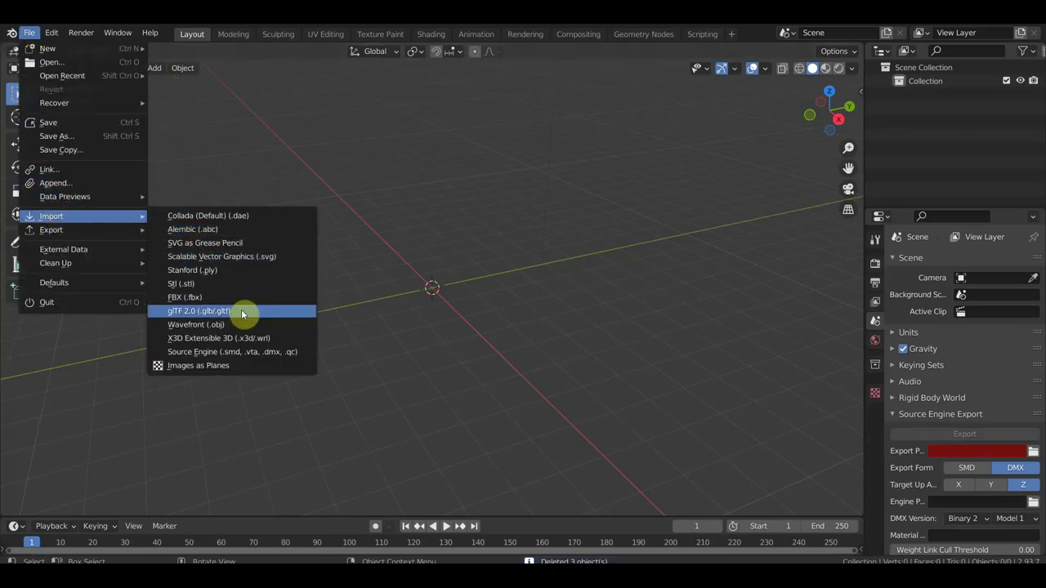
pyautogui.click(241, 324)
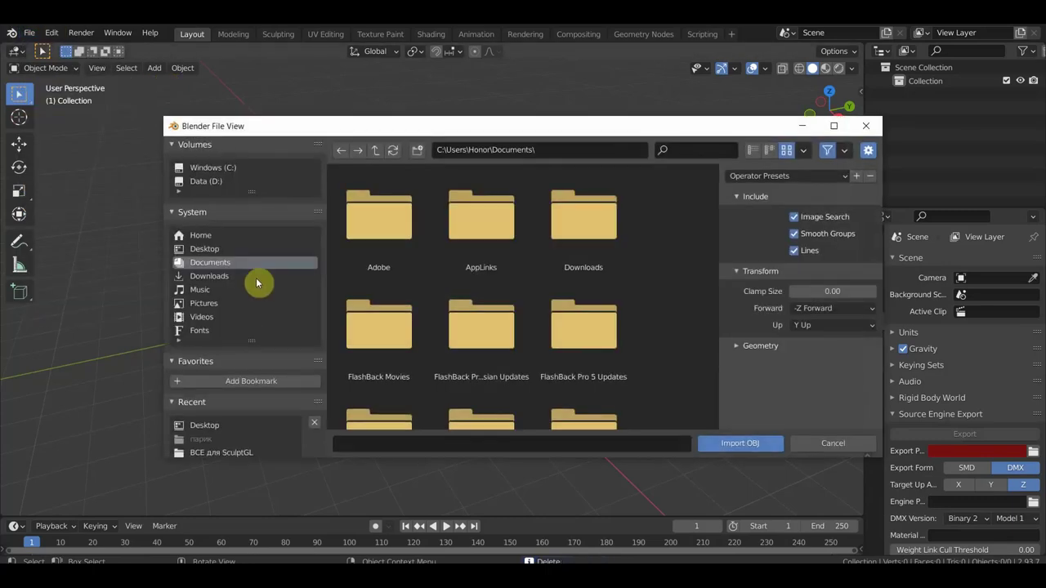
pyautogui.click(220, 250)
pyautogui.click(214, 276)
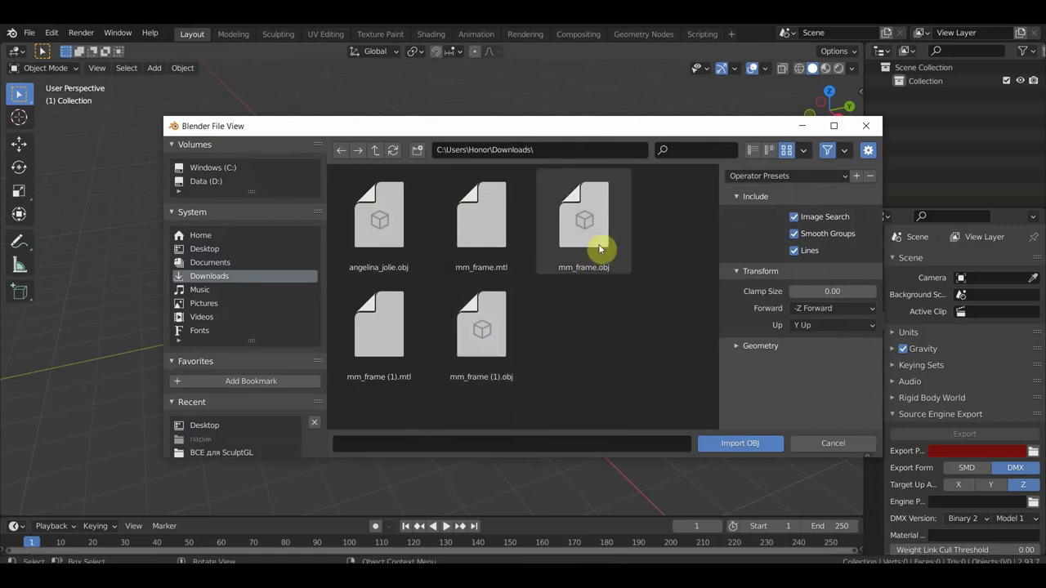
pyautogui.click(466, 352)
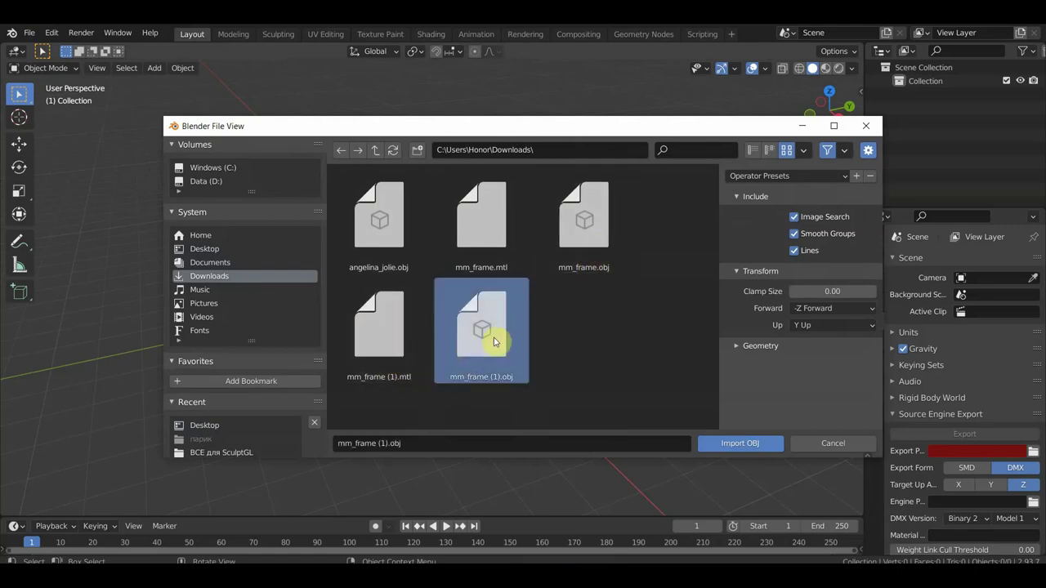
pyautogui.click(736, 443)
pyautogui.moveTo(609, 344)
pyautogui.mouseDown(button='middle')
pyautogui.moveTo(509, 334)
pyautogui.moveTo(719, 357)
pyautogui.moveTo(743, 341)
pyautogui.moveTo(694, 347)
pyautogui.mouseUp(button='middle')
pyautogui.click(604, 359)
# - Select the imported horse and enter Edit Mode with nothing selected
pyautogui.scroll(3, 694, 347)
pyautogui.click(454, 200)
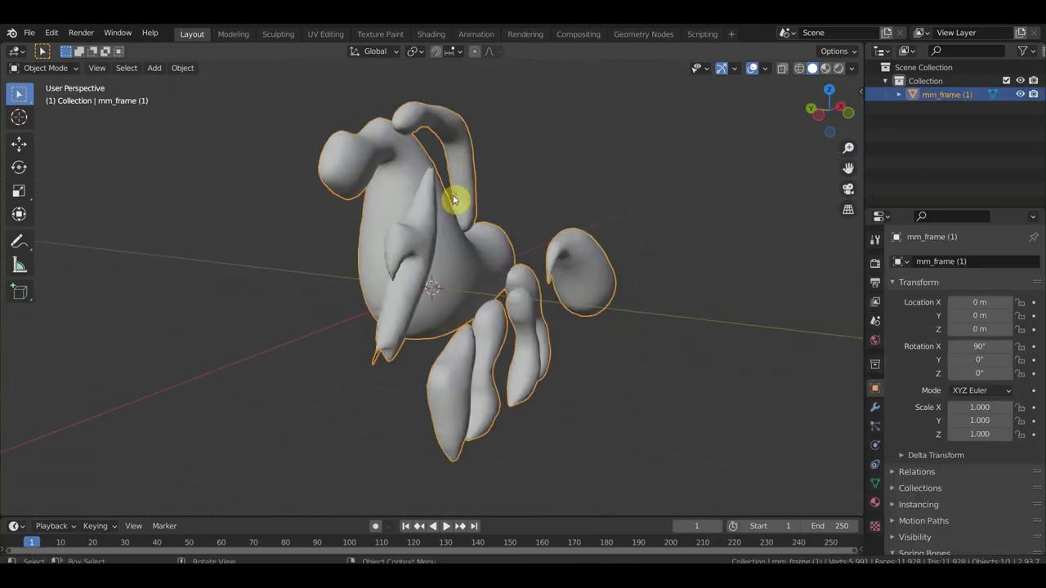
pyautogui.click(45, 68)
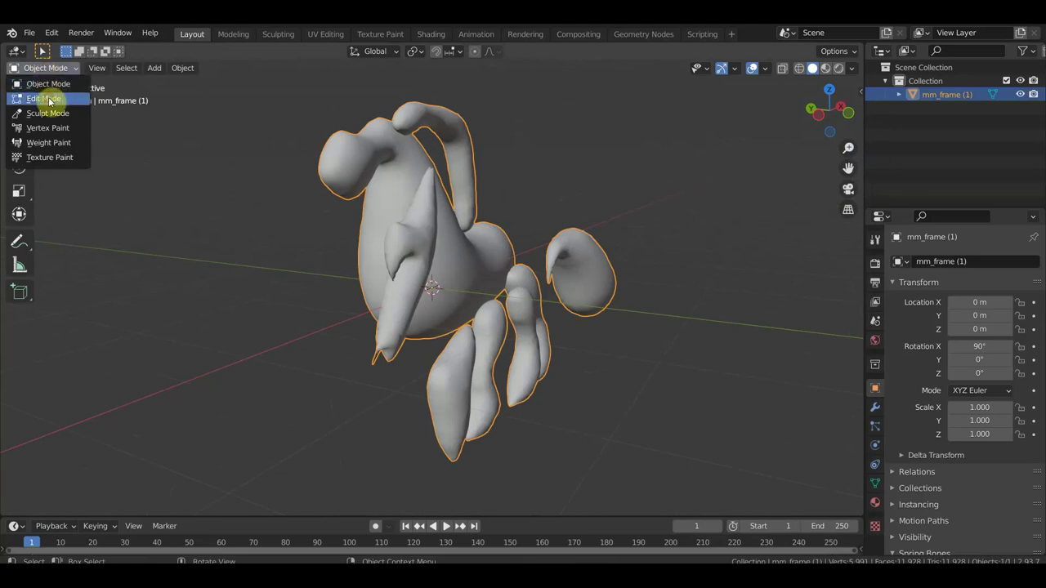
pyautogui.click(45, 91)
pyautogui.click(462, 165)
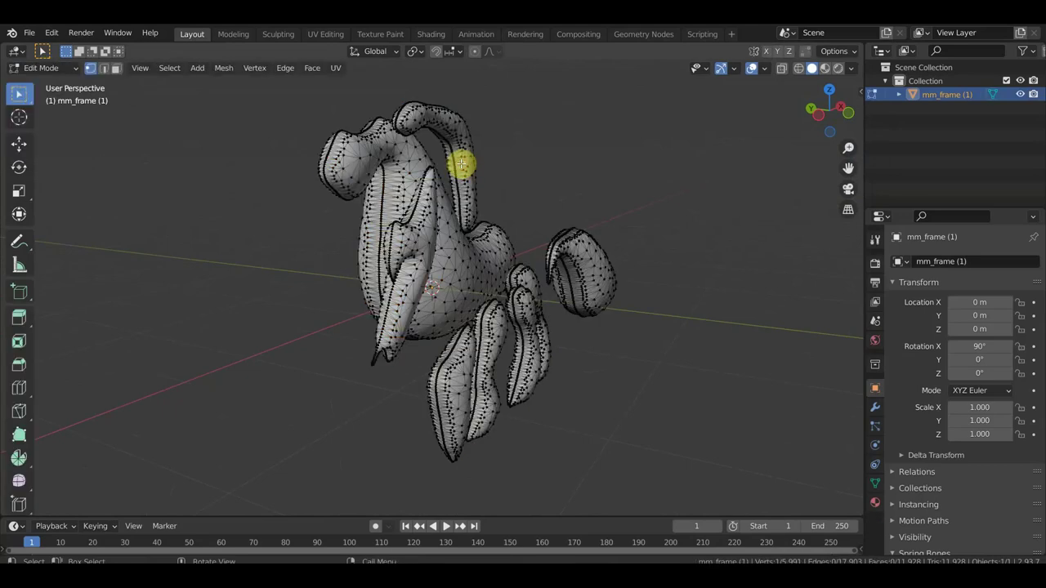
# - Separate the arm and the next loose mesh piece into their own objects
pyautogui.hotkey('ctrl', 'l')
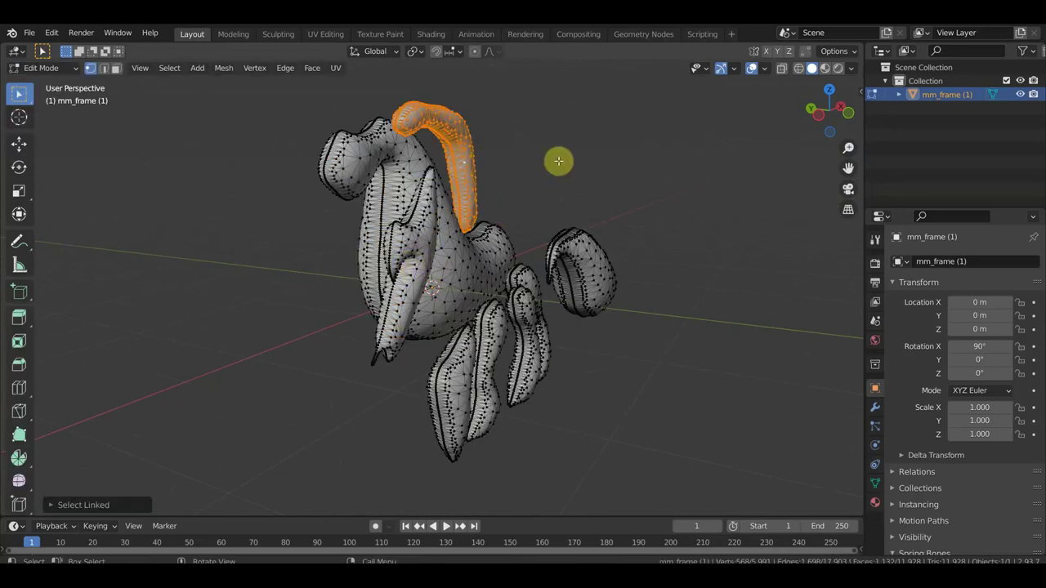
pyautogui.press('p')
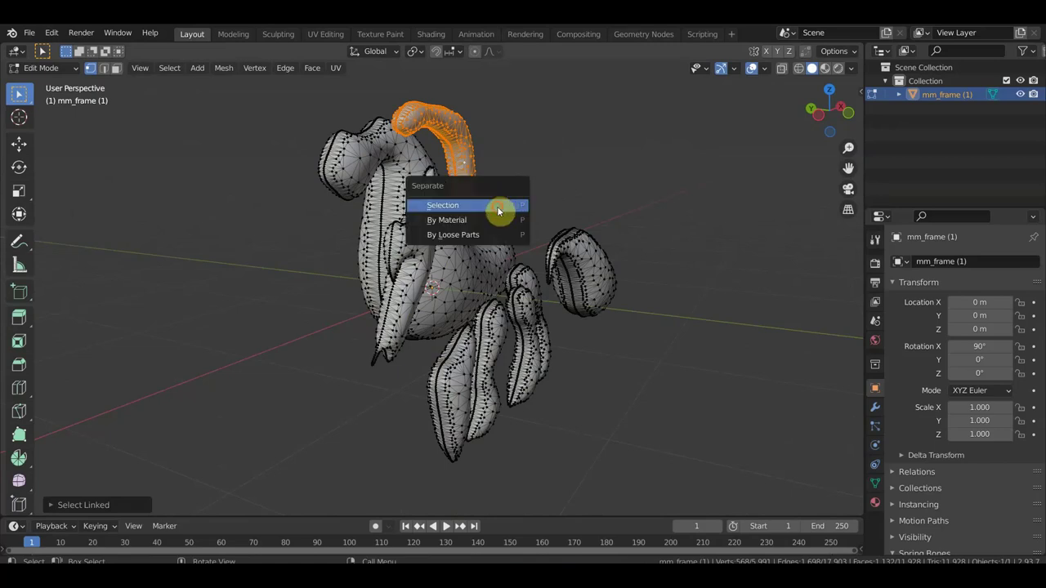
pyautogui.click(498, 211)
pyautogui.hotkey('ctrl', 'l')
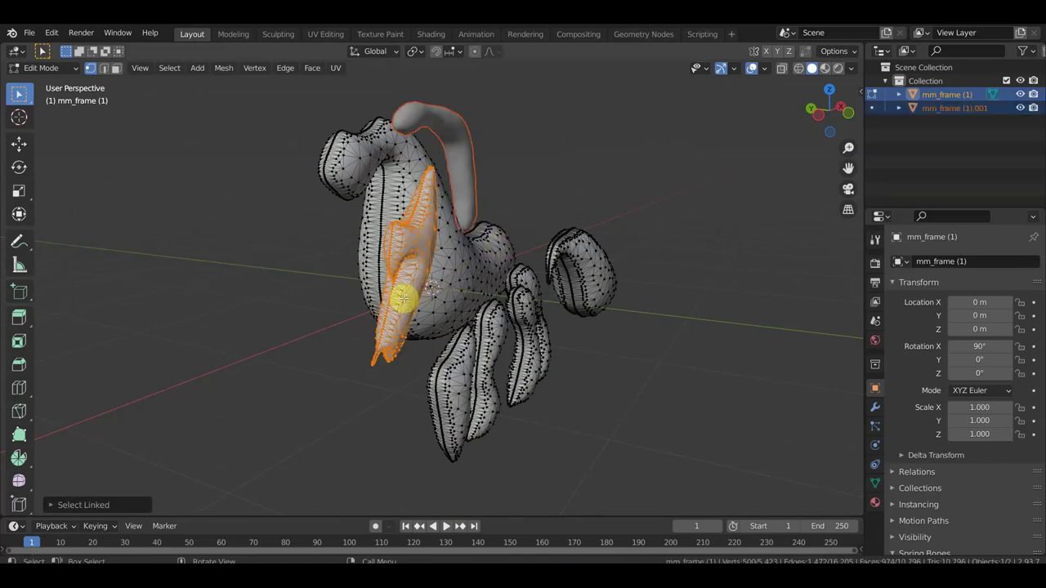
pyautogui.press('p')
pyautogui.click(404, 302)
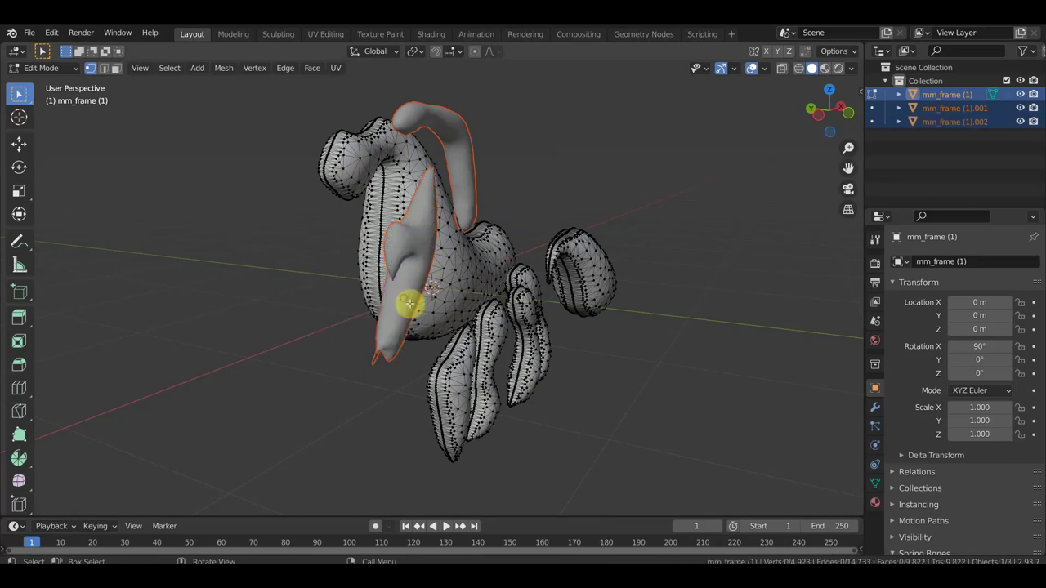
# - Separate two more loose pieces, ending with mm_frame (1).004
pyautogui.press('p')
pyautogui.click(453, 388)
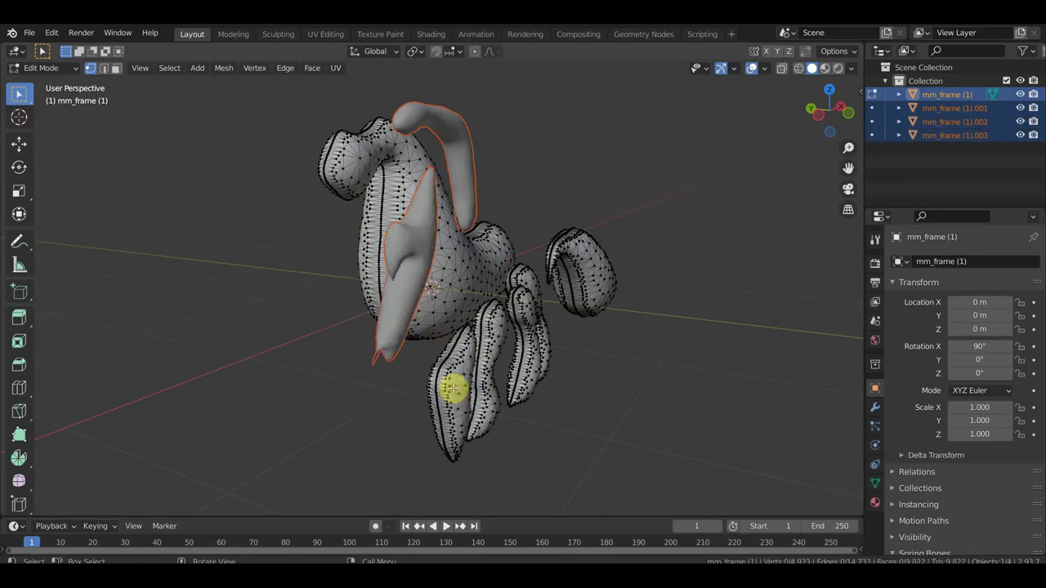
pyautogui.press('l')
pyautogui.press('p')
pyautogui.click(454, 388)
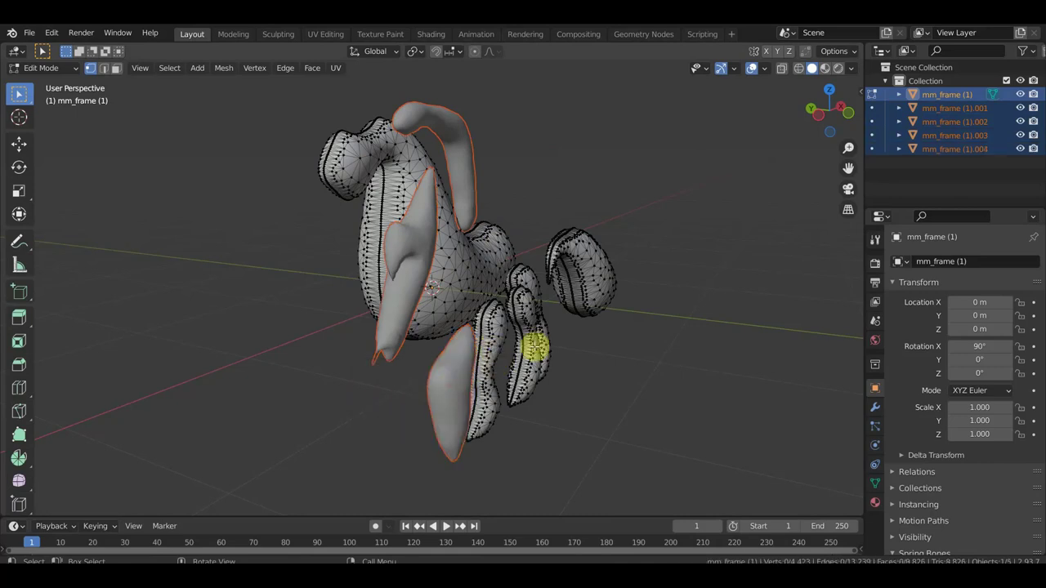
# - From a side view, delete the stray middle leg piece
pyautogui.moveTo(538, 346); pyautogui.dragTo(629, 362, button='middle')
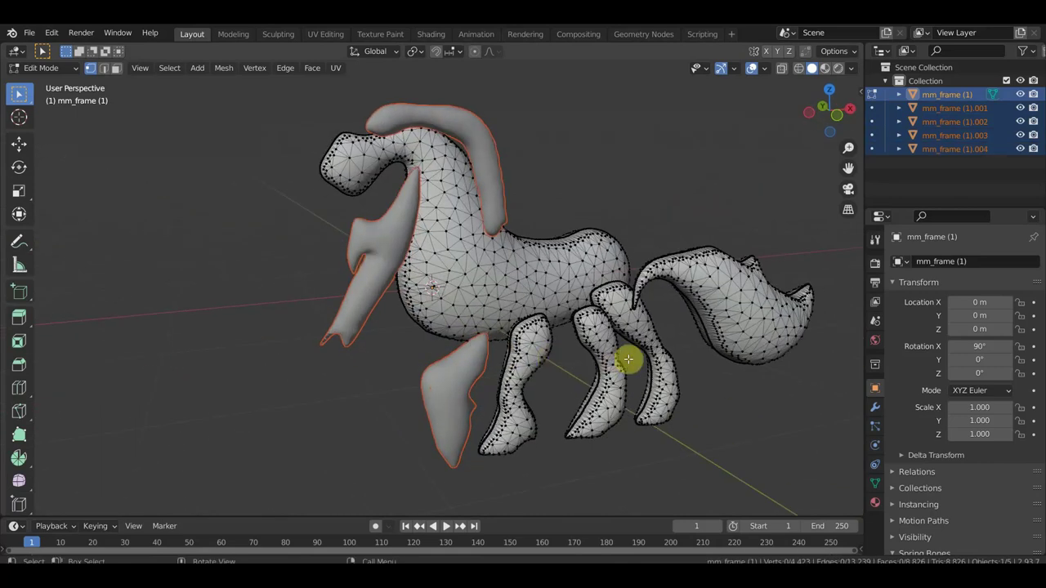
pyautogui.press('p')
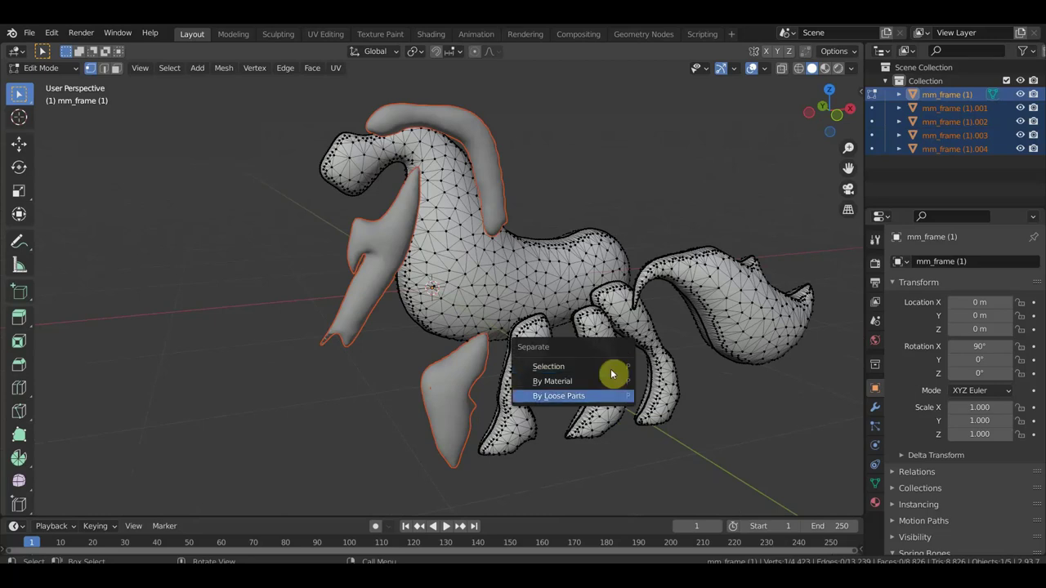
pyautogui.click(609, 394)
pyautogui.hotkey('ctrl', 'l')
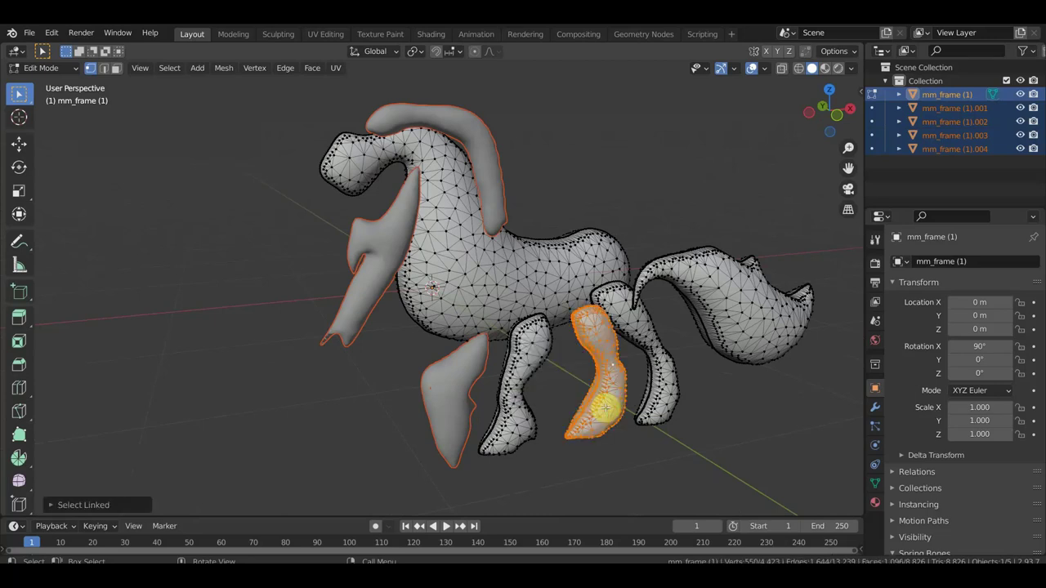
pyautogui.press('x')
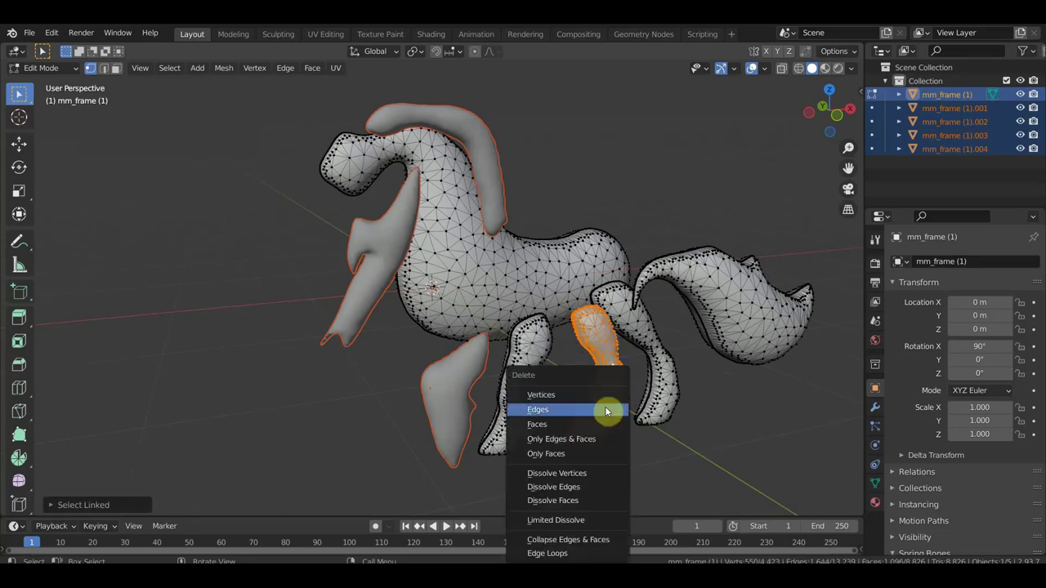
pyautogui.click(596, 396)
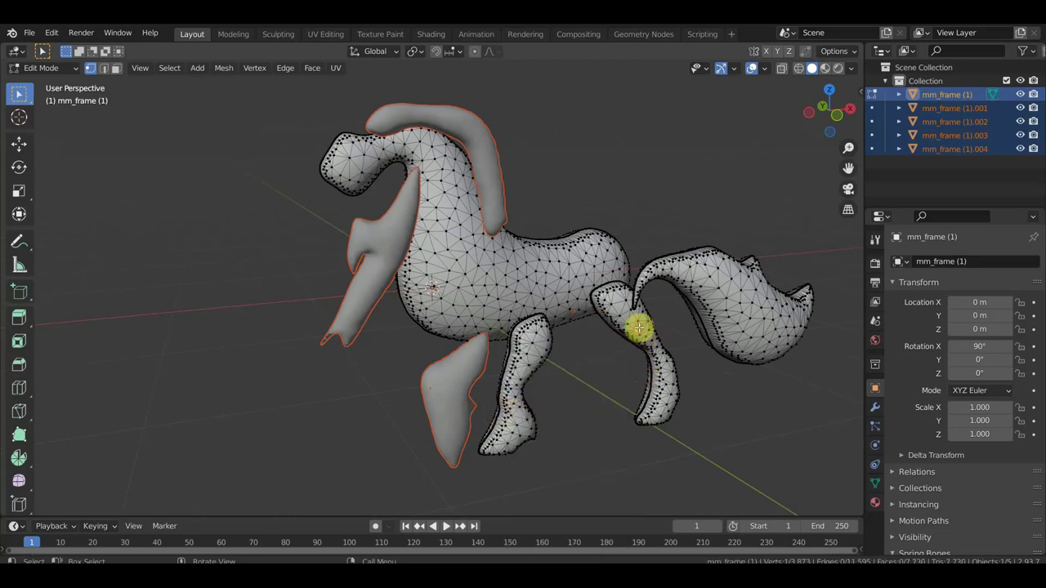
# - Separate the back and front legs together into one object
pyautogui.hotkey('ctrl', 'l')
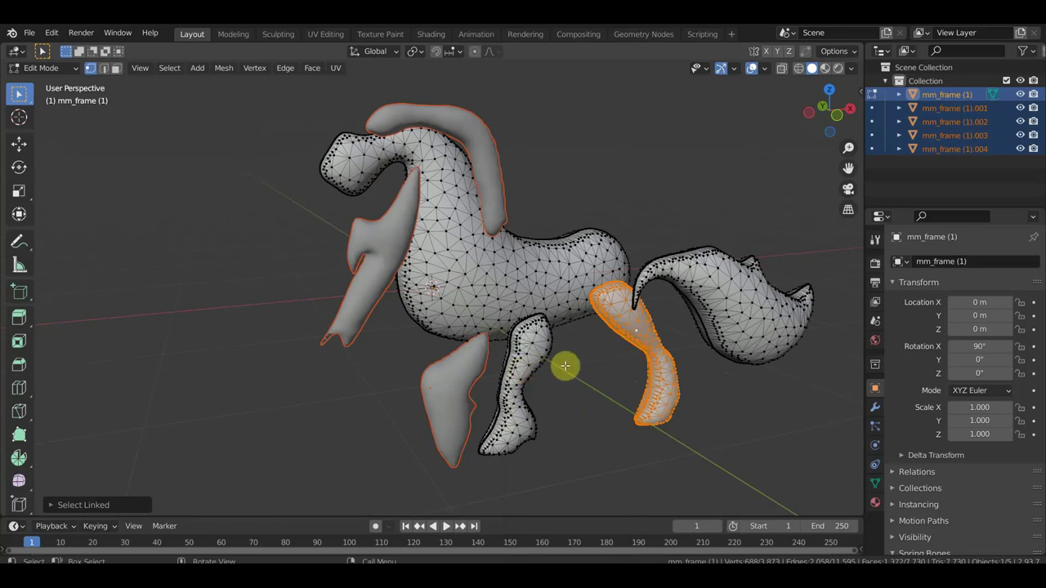
pyautogui.press('l')
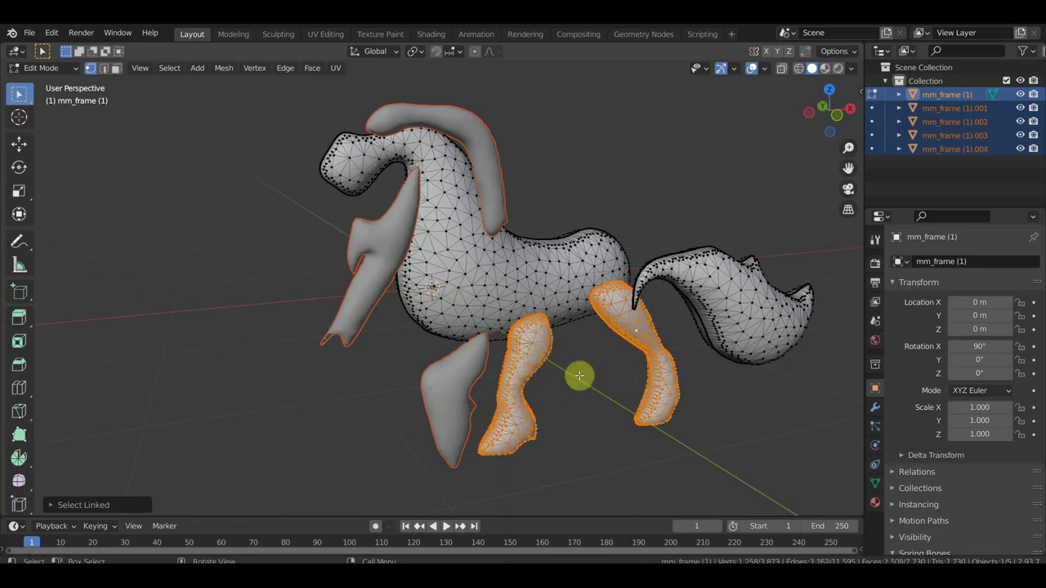
pyautogui.press('p')
pyautogui.click(580, 378)
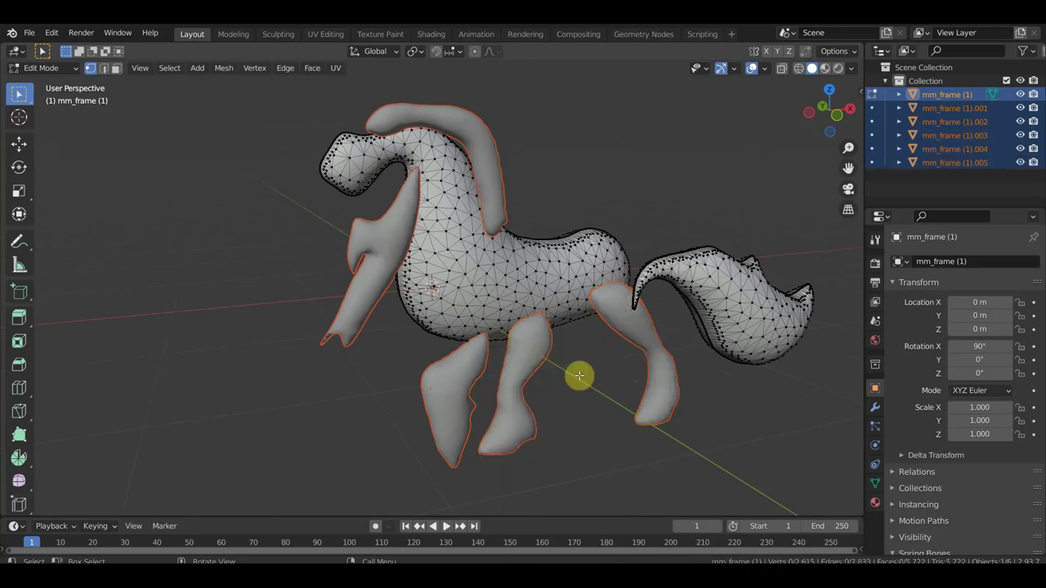
# - Separate the tail into its own object and return to Object Mode
pyautogui.press('l')
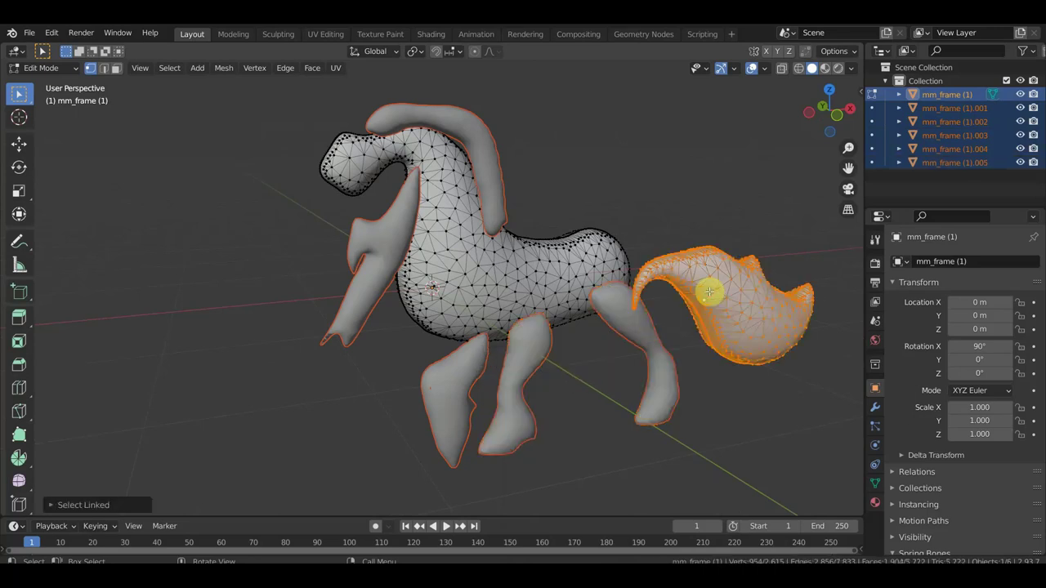
pyautogui.press('p')
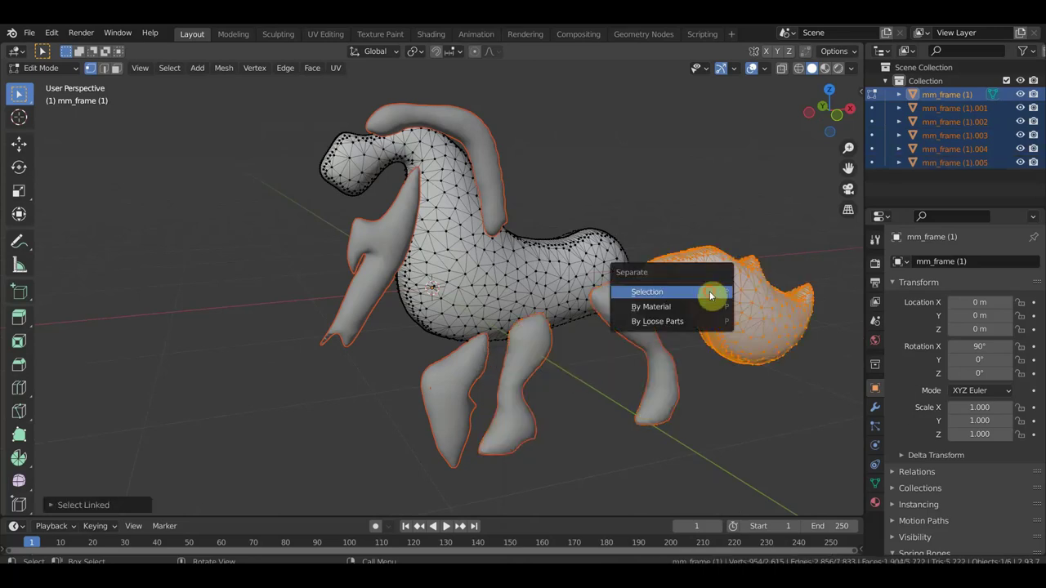
pyautogui.click(710, 296)
pyautogui.moveTo(694, 303); pyautogui.dragTo(523, 340, button='middle')
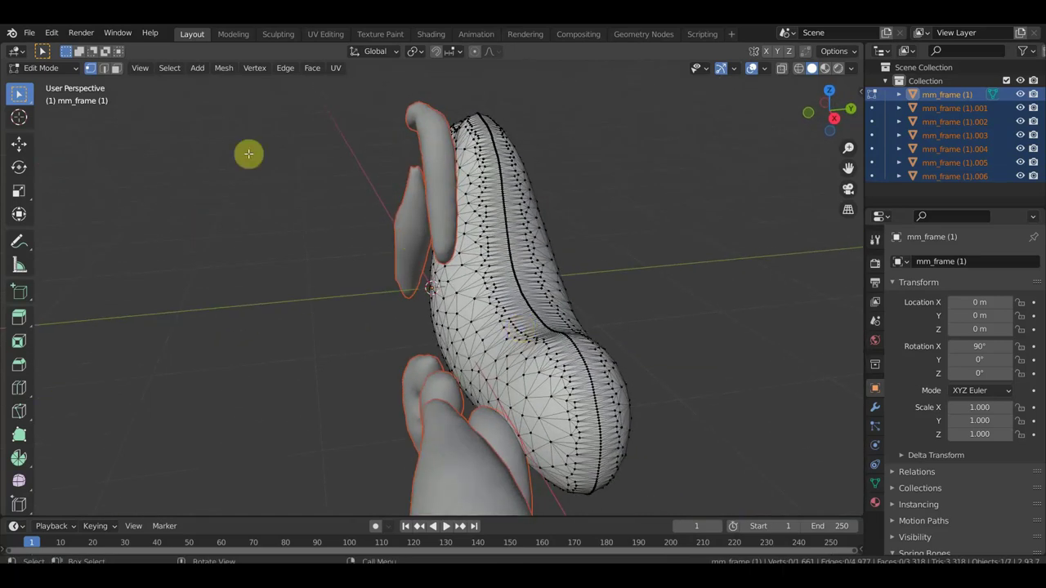
pyautogui.click(43, 68)
pyautogui.click(37, 82)
pyautogui.scroll(-3, 302, 260)
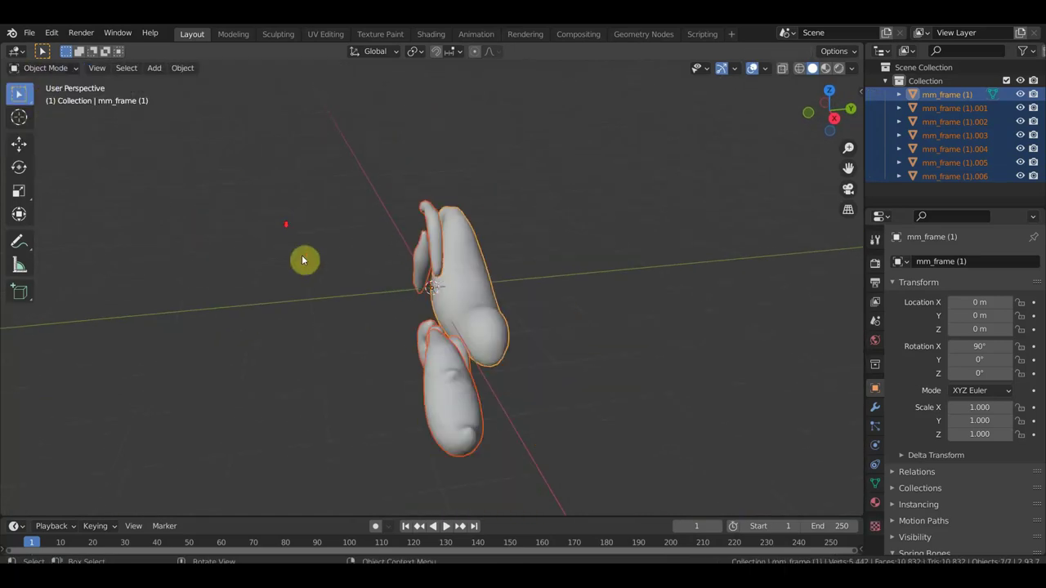
# - In top orthographic view, slide the tail along Y against the body
pyautogui.click(453, 390)
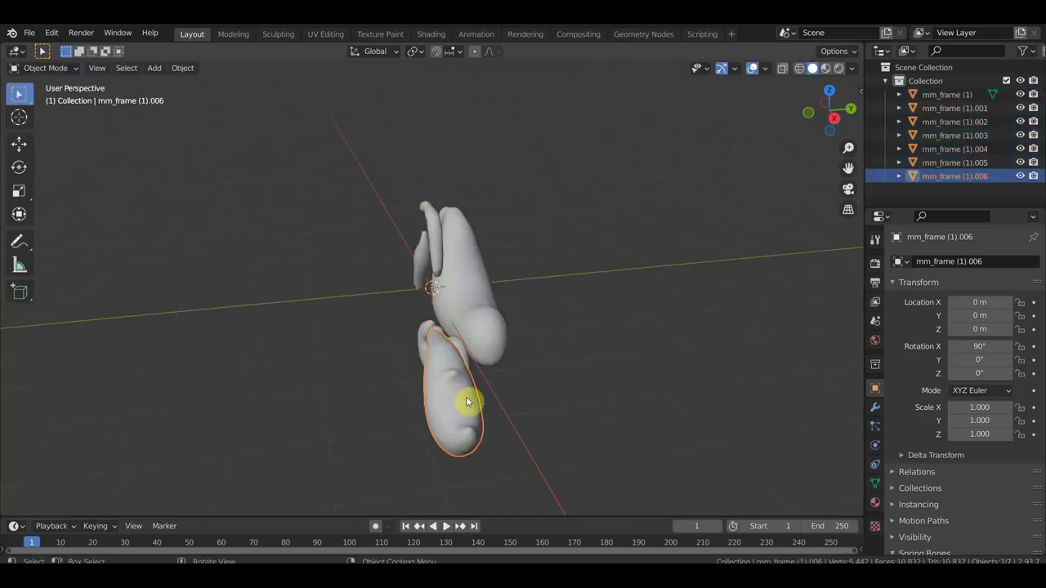
pyautogui.click(19, 143)
pyautogui.press('KP_5')
pyautogui.press('KP_7')
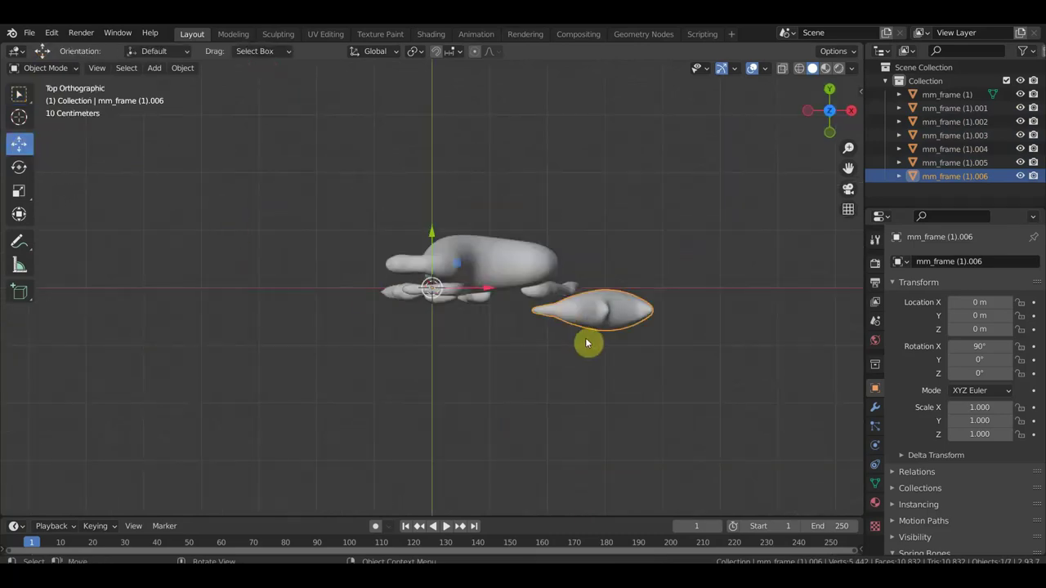
pyautogui.moveTo(437, 237); pyautogui.dragTo(447, 198)
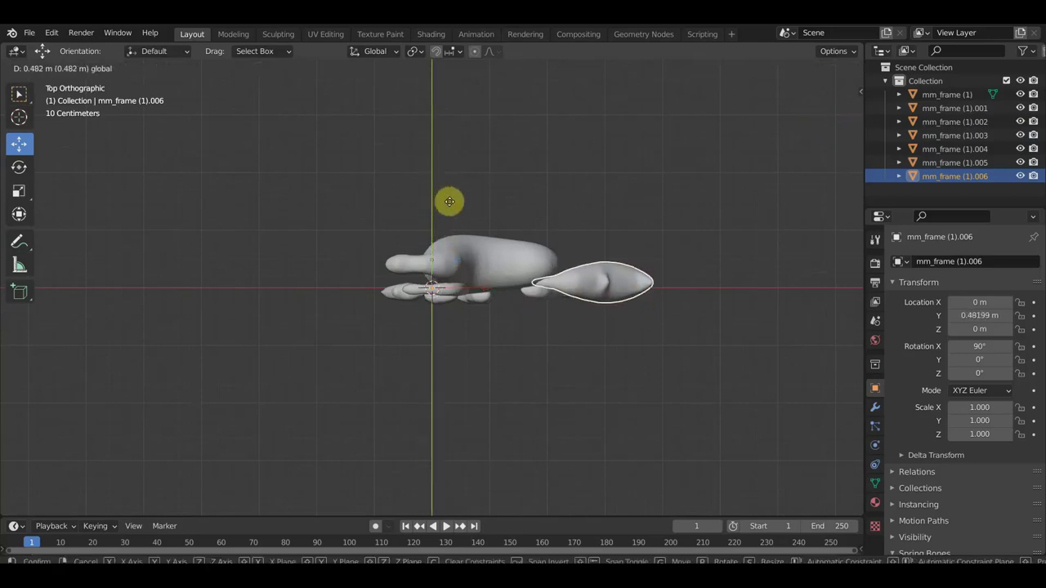
pyautogui.moveTo(446, 198); pyautogui.dragTo(449, 202)
# - Move the body down along Y and the small piece along Y to line up
pyautogui.click(489, 269)
pyautogui.moveTo(433, 236); pyautogui.dragTo(420, 253)
pyautogui.click(421, 294)
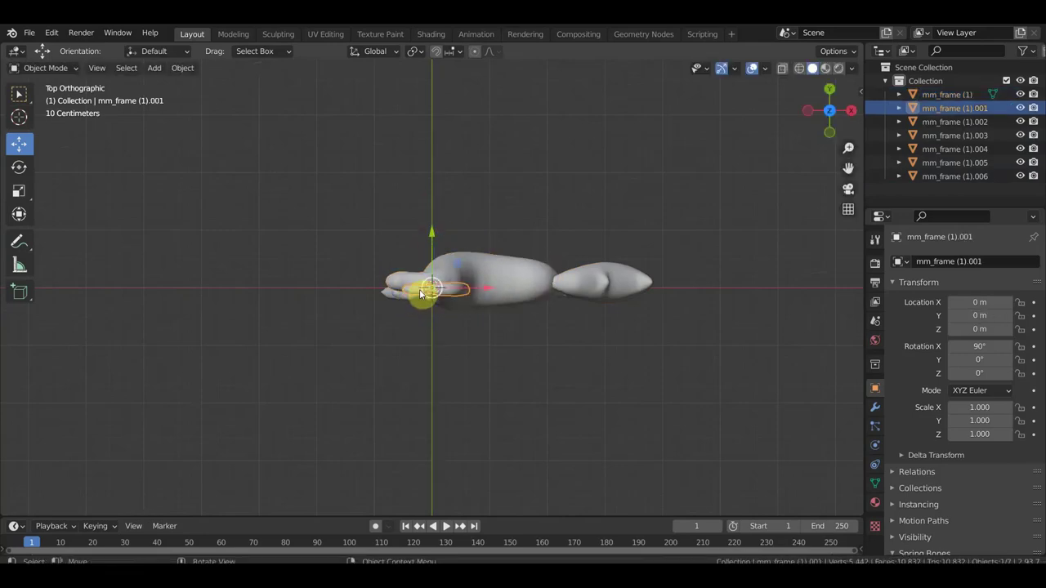
pyautogui.click(436, 235)
pyautogui.click(434, 289)
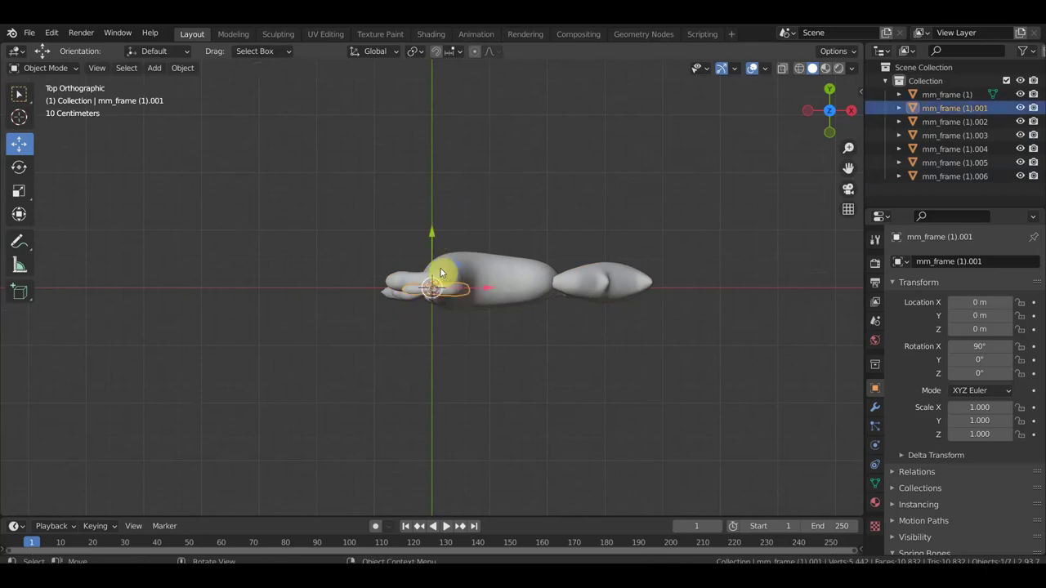
pyautogui.moveTo(434, 240); pyautogui.dragTo(434, 232)
# - Slide the head piece along Y, refining it with a Y-constrained grab, until it joins the body
pyautogui.moveTo(434, 232)
pyautogui.mouseDown(button='middle')
pyautogui.moveTo(579, 310)
pyautogui.moveTo(613, 182)
pyautogui.moveTo(687, 226)
pyautogui.mouseUp(button='middle')
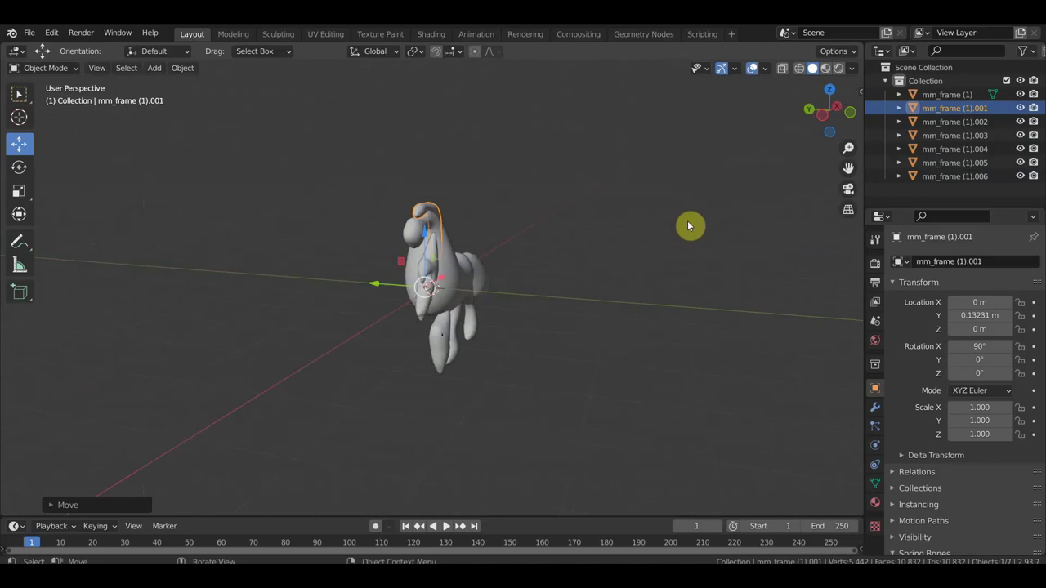
pyautogui.click(424, 310)
pyautogui.moveTo(424, 310)
pyautogui.mouseDown(button='middle')
pyautogui.moveTo(542, 313)
pyautogui.moveTo(484, 300)
pyautogui.mouseUp(button='middle')
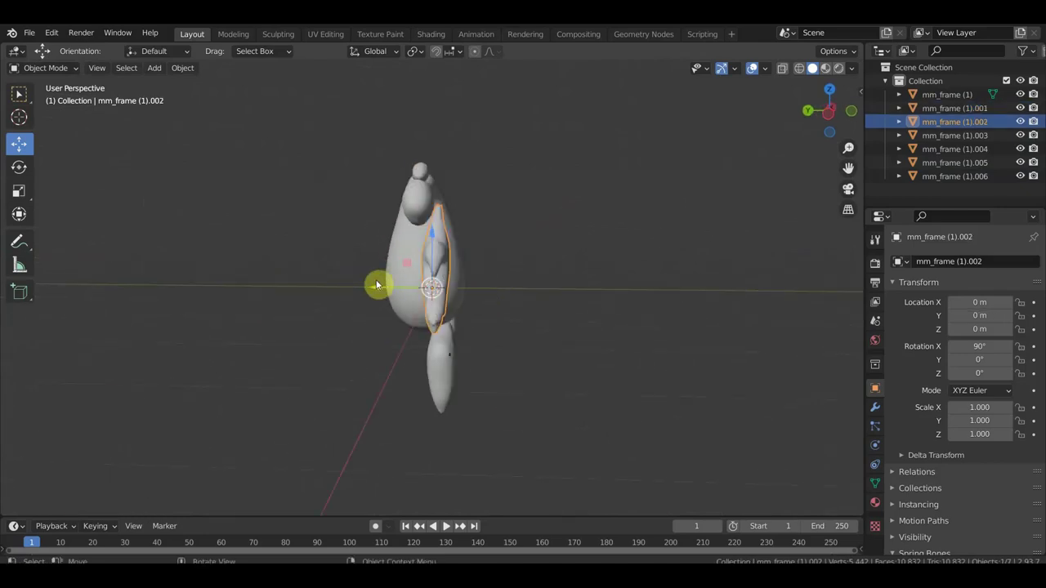
pyautogui.moveTo(377, 285); pyautogui.dragTo(334, 301)
pyautogui.moveTo(334, 300); pyautogui.dragTo(613, 315, button='middle')
pyautogui.moveTo(416, 201)
pyautogui.mouseDown(button='middle')
pyautogui.moveTo(584, 250)
pyautogui.moveTo(519, 246)
pyautogui.mouseUp(button='middle')
pyautogui.press('g')
pyautogui.press('y')
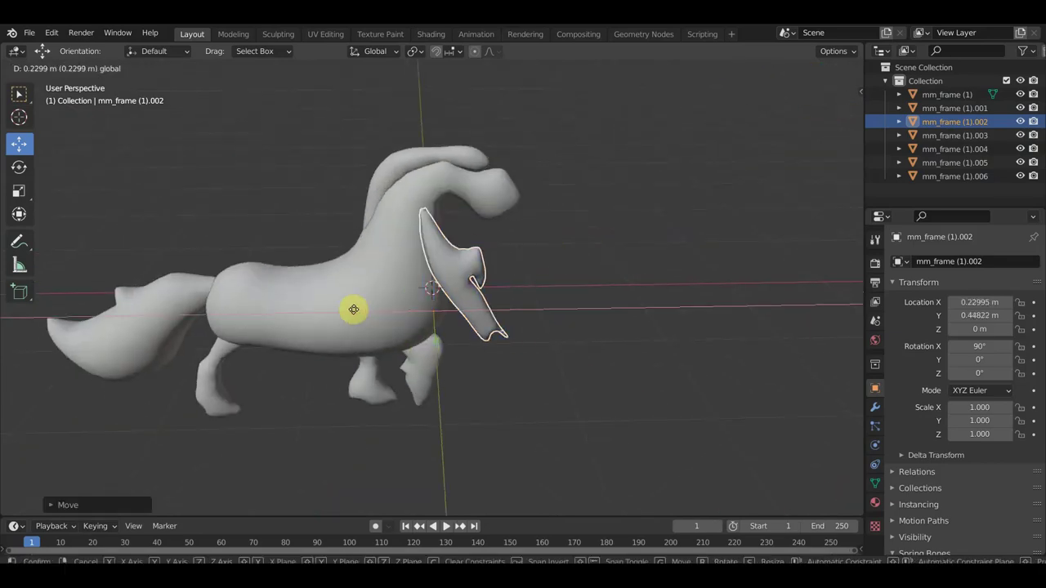
pyautogui.click(350, 310)
pyautogui.click(413, 239)
pyautogui.moveTo(600, 271); pyautogui.dragTo(300, 266, button='middle')
# - Delete the separate front-leg piece from the front orthographic view
pyautogui.press('KP_3')
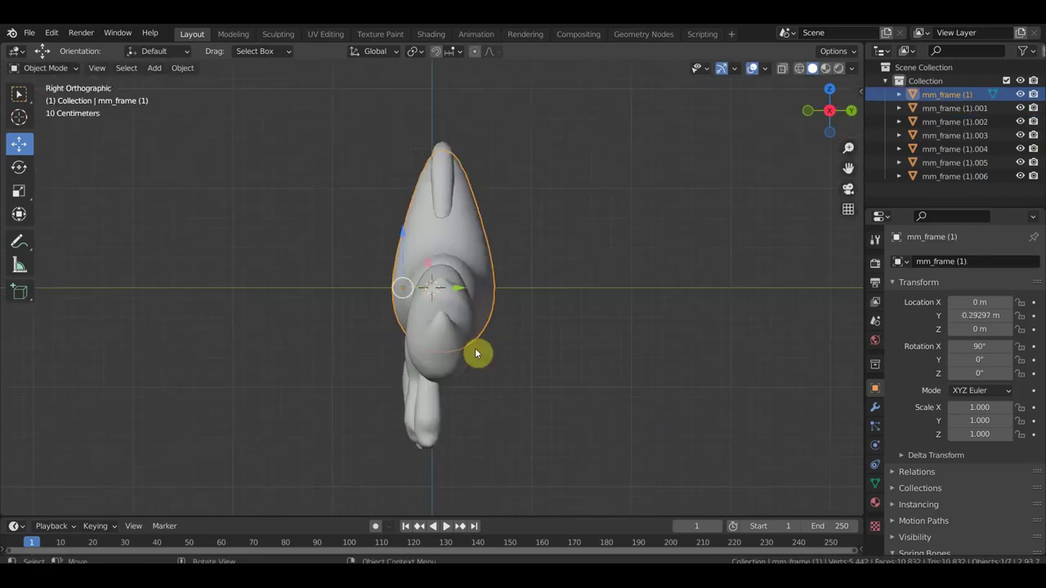
pyautogui.press('KP_1')
pyautogui.click(439, 402)
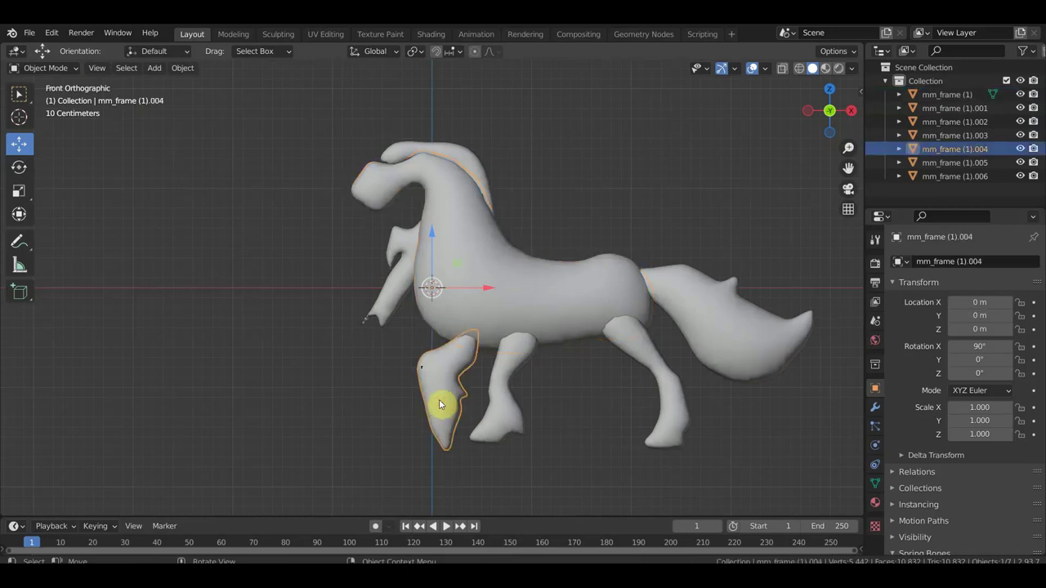
pyautogui.press('Delete')
# - Shift legs piece mm_frame (1).005 to X -0.23517 m, Y -0.14714 m beside the body
pyautogui.click(517, 412)
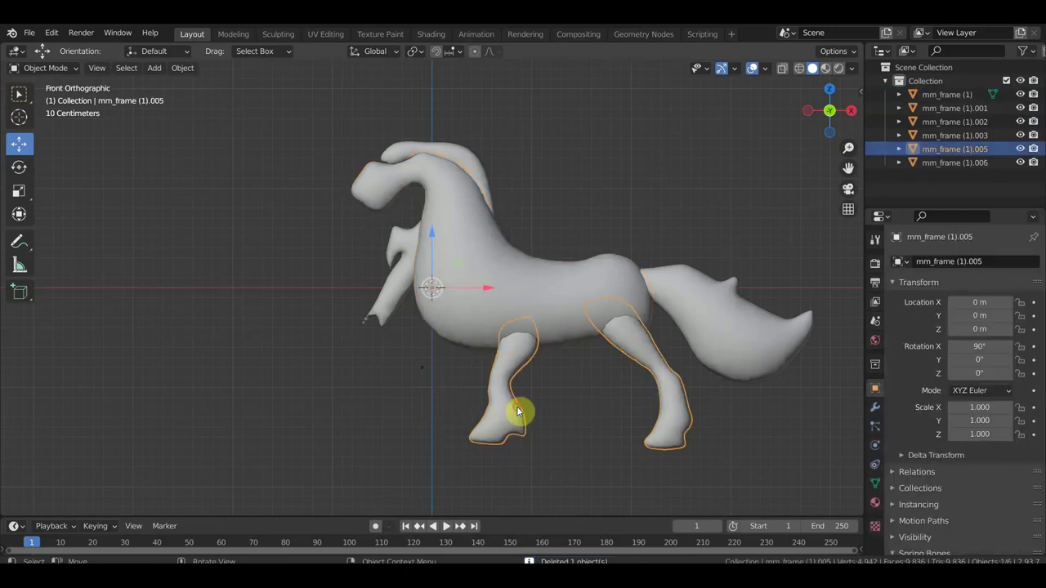
pyautogui.moveTo(496, 291)
pyautogui.mouseDown()
pyautogui.moveTo(461, 295)
pyautogui.moveTo(466, 303)
pyautogui.mouseUp()
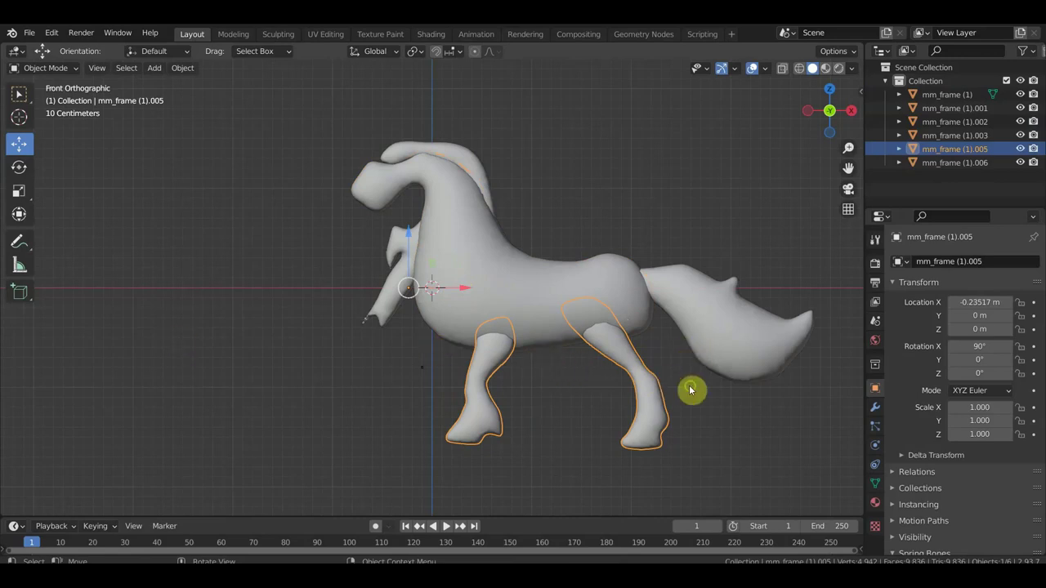
pyautogui.moveTo(694, 390); pyautogui.dragTo(842, 400, button='middle')
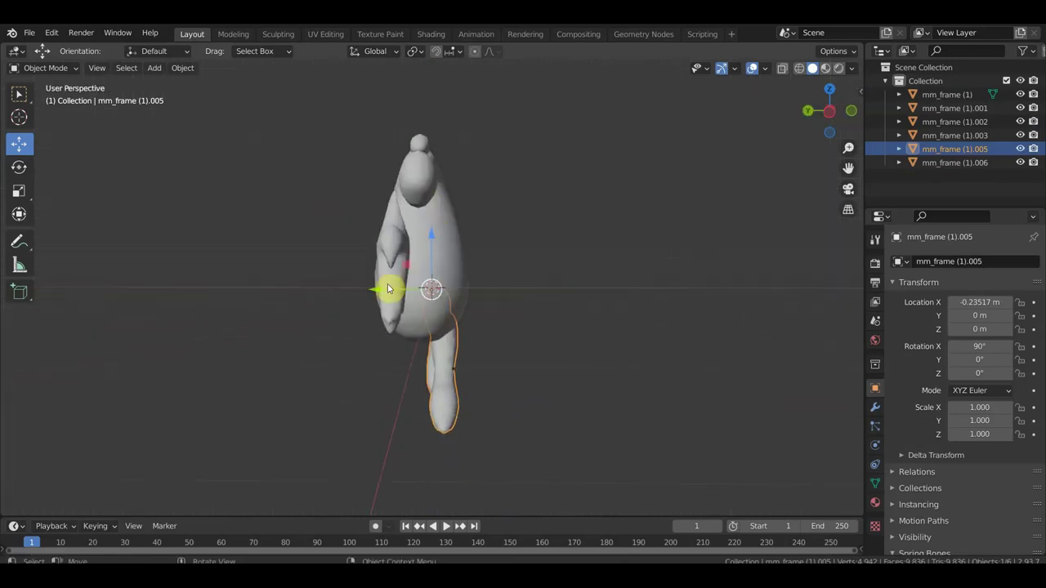
pyautogui.moveTo(387, 288); pyautogui.dragTo(388, 290)
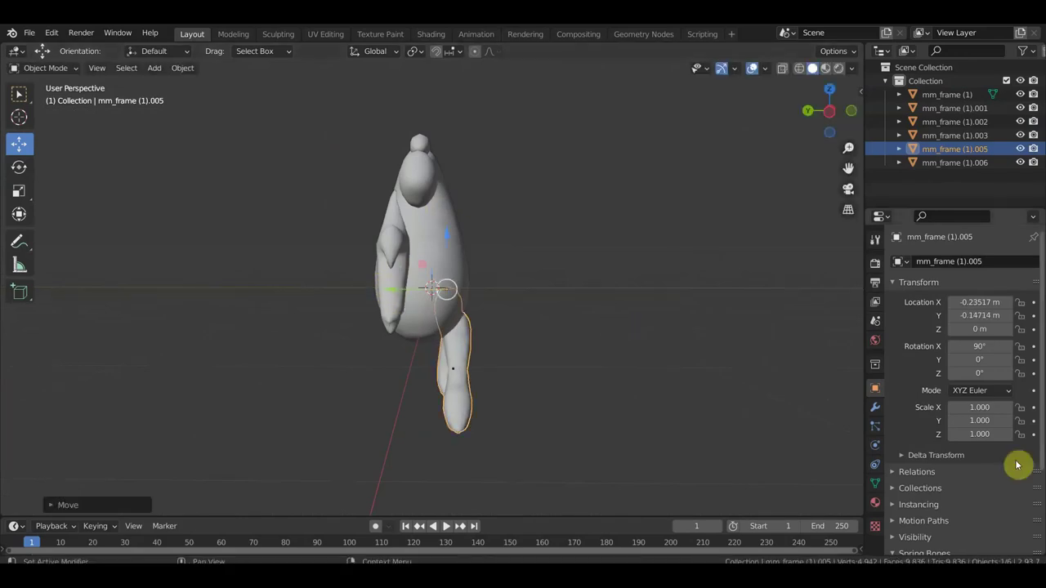
# - Apply an X-axis Mirror modifier to mm_frame (1).005 using the body as mirror object, then reposition
pyautogui.click(875, 408)
pyautogui.click(943, 262)
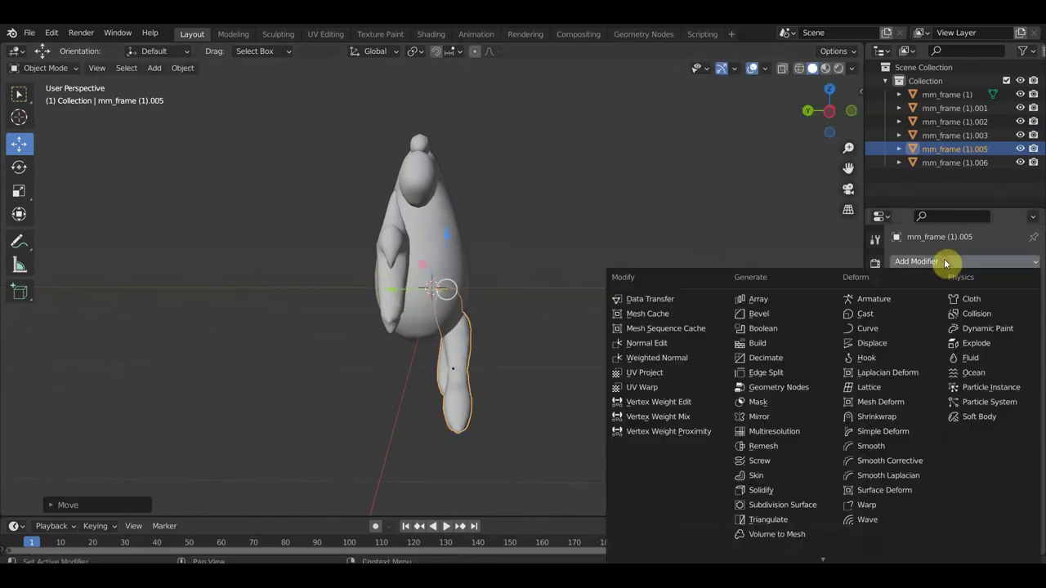
pyautogui.click(758, 417)
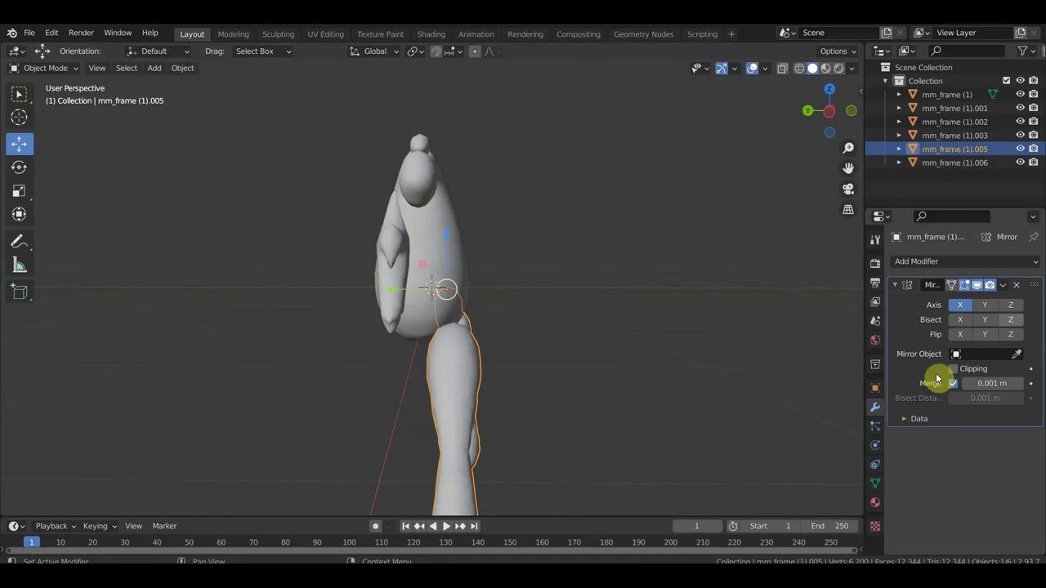
pyautogui.click(1016, 355)
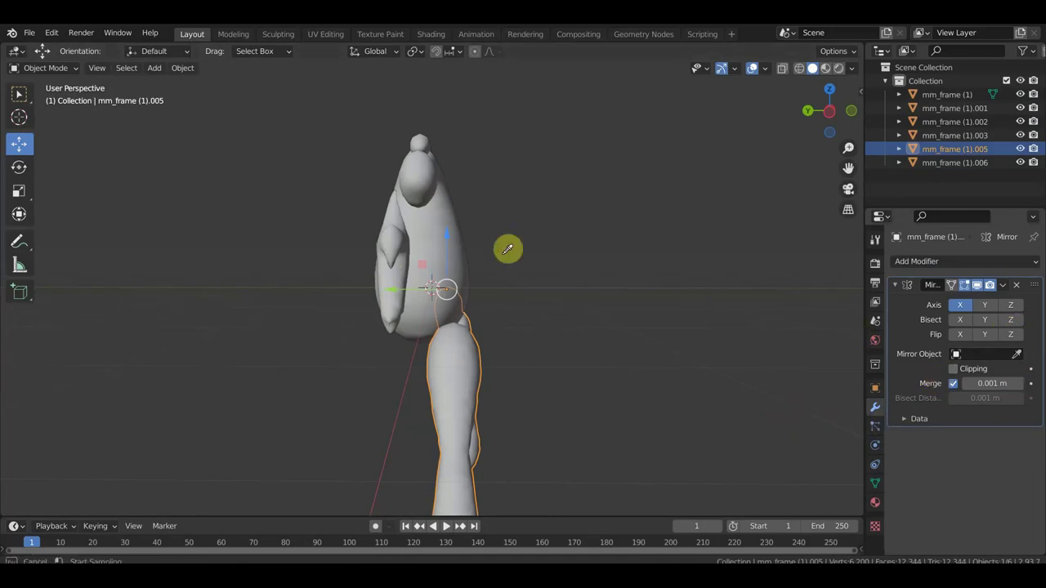
pyautogui.click(434, 215)
pyautogui.hotkey('ctrl', 'a')
pyautogui.press('g')
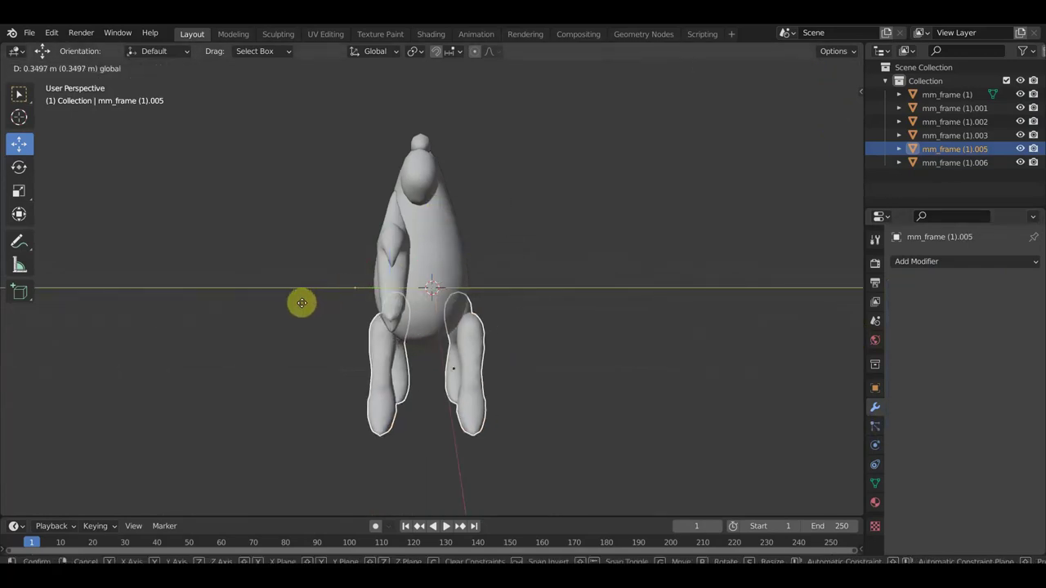
pyautogui.click(311, 296)
pyautogui.moveTo(488, 316)
pyautogui.mouseDown(button='middle')
pyautogui.moveTo(392, 315)
pyautogui.moveTo(343, 401)
pyautogui.moveTo(276, 406)
pyautogui.moveTo(371, 325)
pyautogui.moveTo(483, 315)
pyautogui.mouseUp(button='middle')
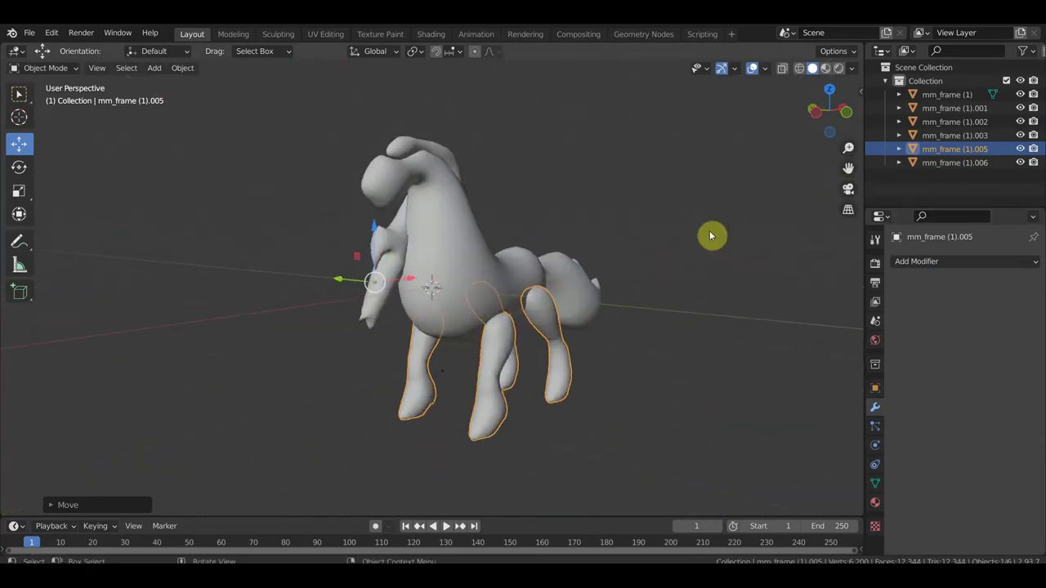
# - Rotate all horse parts -90° in top view and shift them -0.1361 m along X
pyautogui.press('KP_3')
pyautogui.press('KP_1')
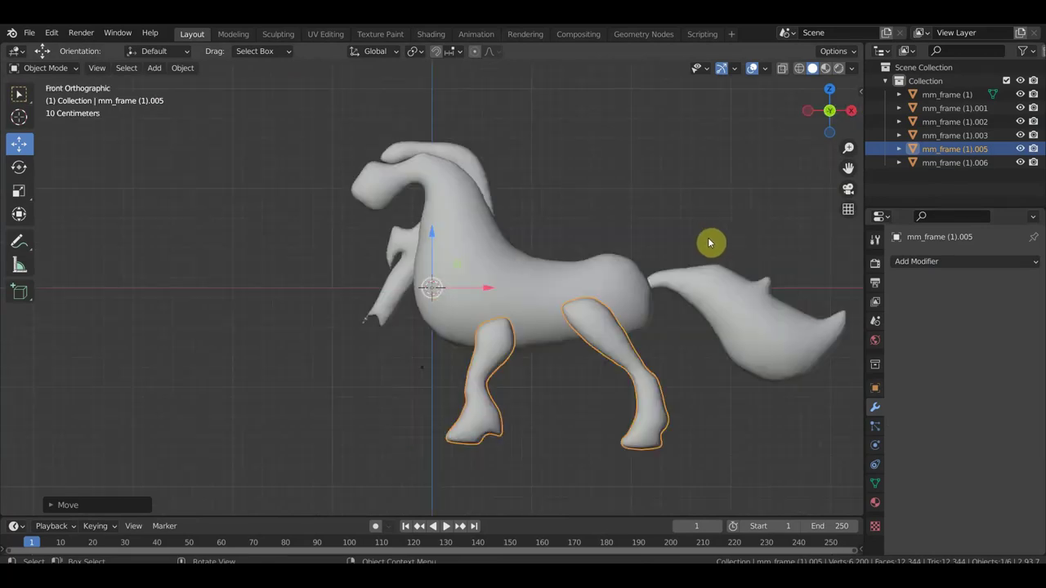
pyautogui.scroll(-4, 635, 245)
pyautogui.moveTo(646, 400); pyautogui.dragTo(263, 165)
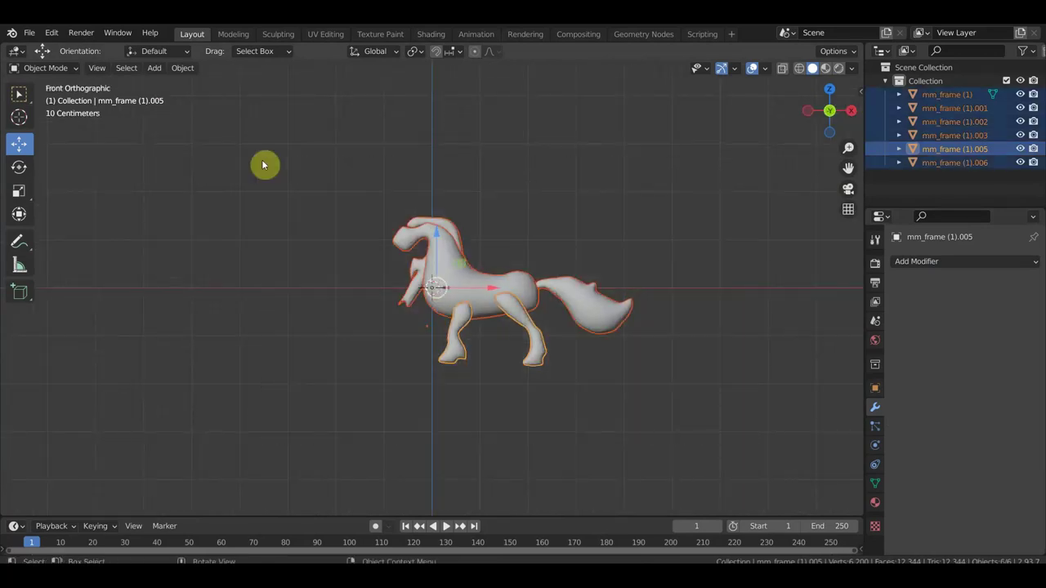
pyautogui.press('KP_7')
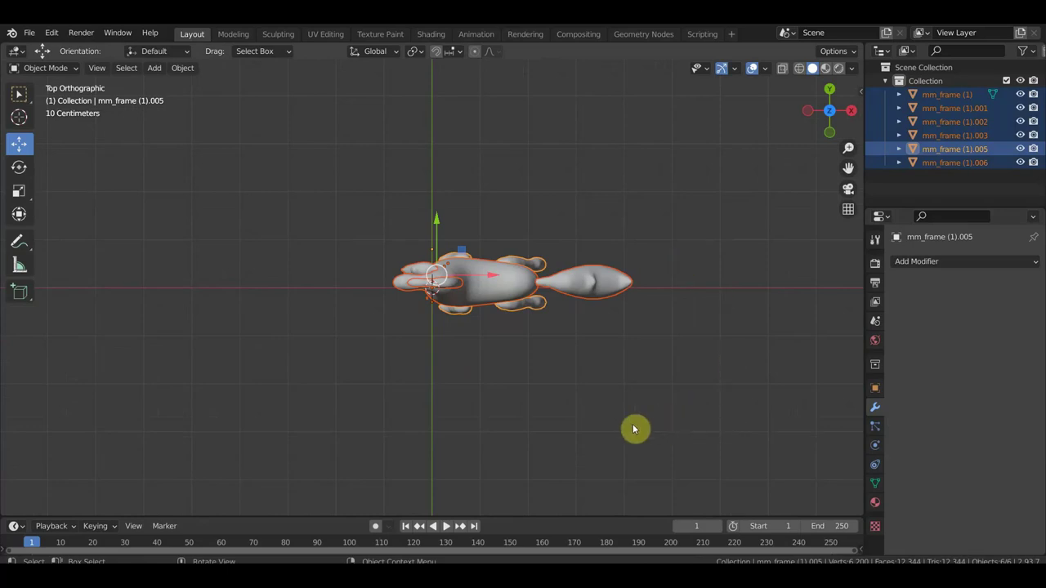
pyautogui.press('r')
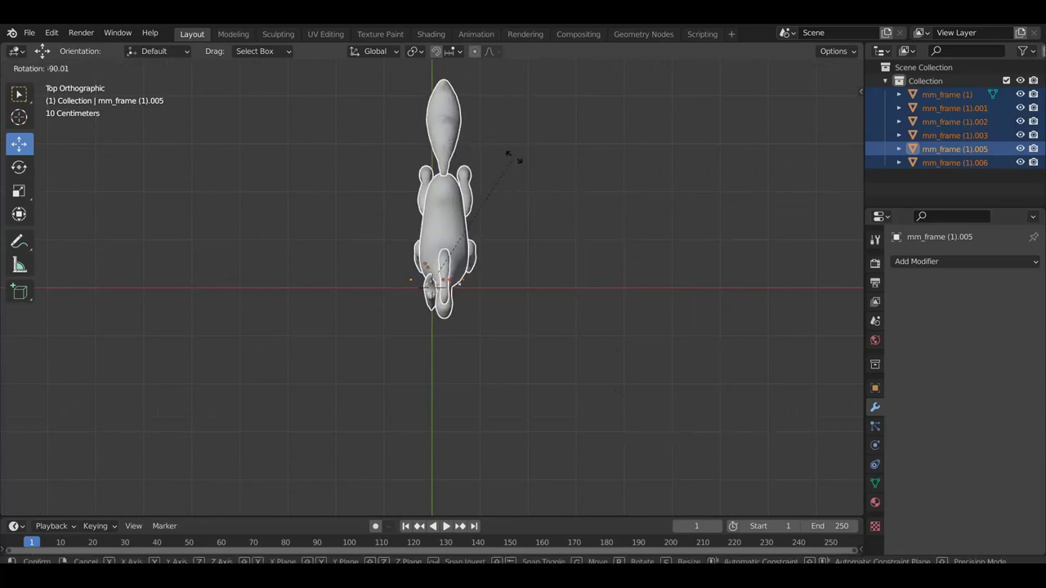
pyautogui.click(518, 165)
pyautogui.moveTo(491, 268); pyautogui.dragTo(482, 282)
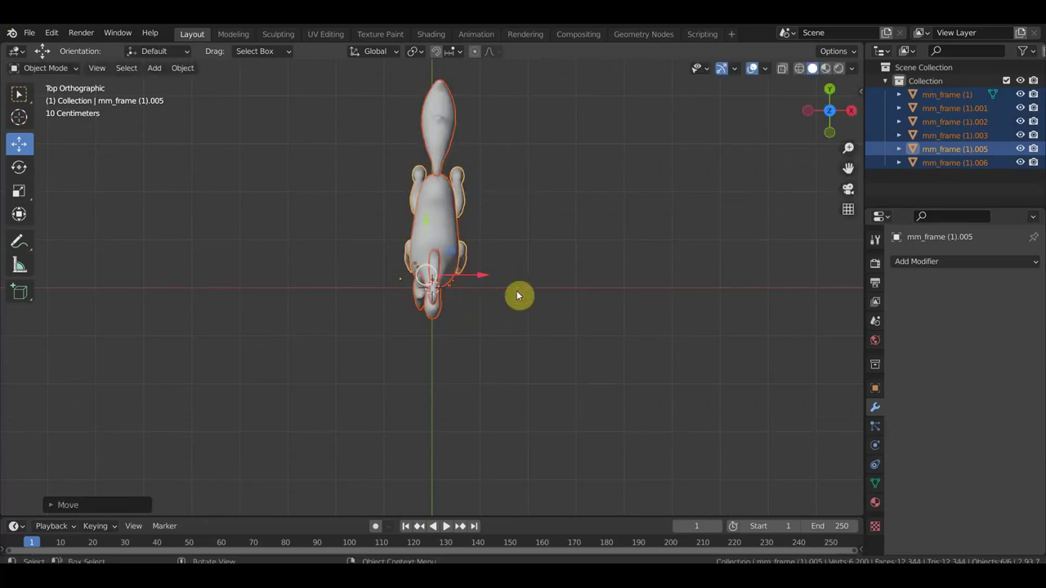
pyautogui.press('r')
pyautogui.click(569, 301)
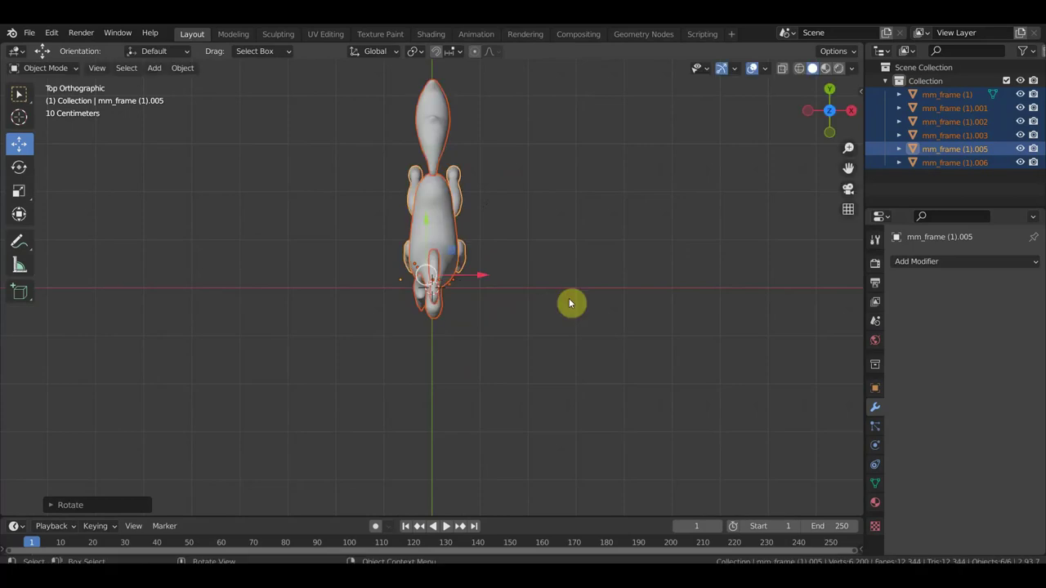
# - Nudge the horse along X, set its origin to the 3D cursor, and lift it upward
pyautogui.moveTo(486, 283); pyautogui.dragTo(480, 276)
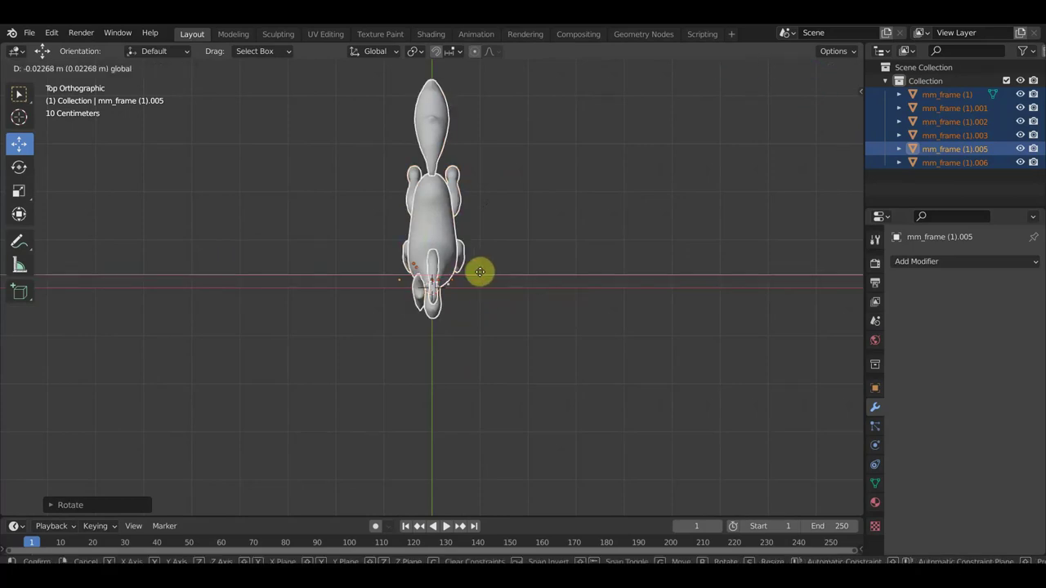
pyautogui.click(183, 68)
pyautogui.moveTo(204, 97)
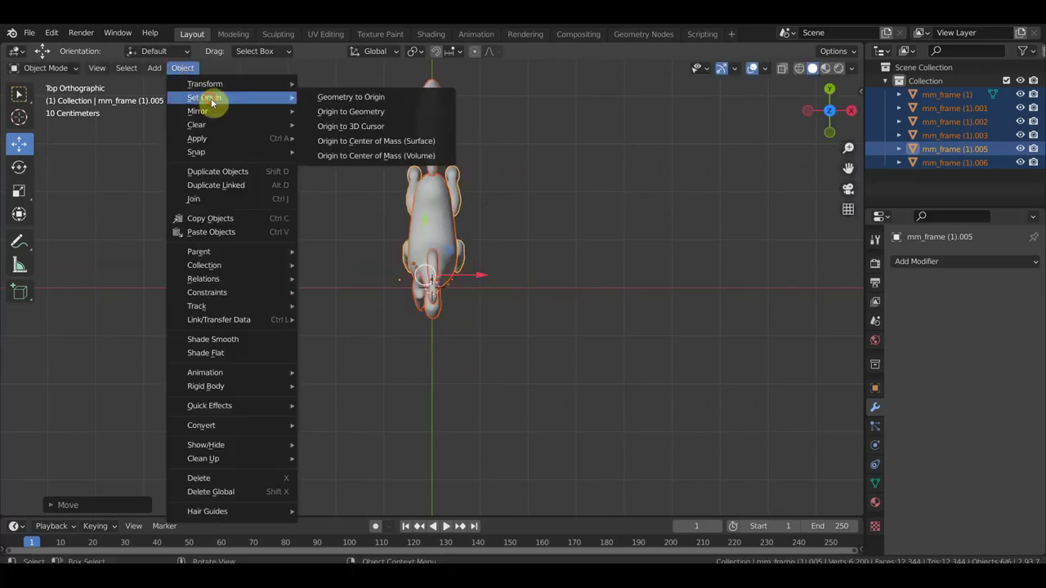
pyautogui.click(381, 129)
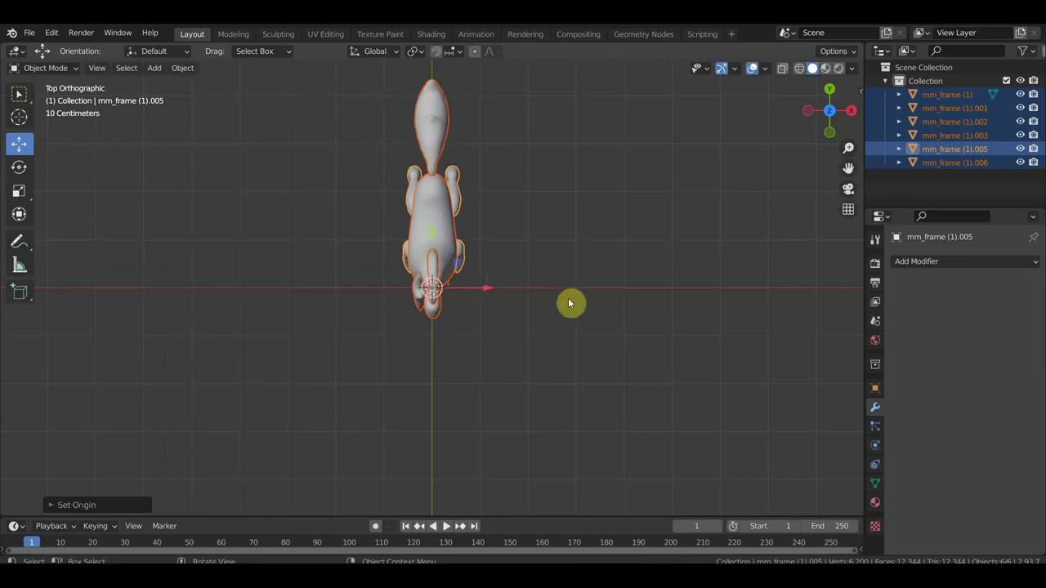
pyautogui.press('KP_1')
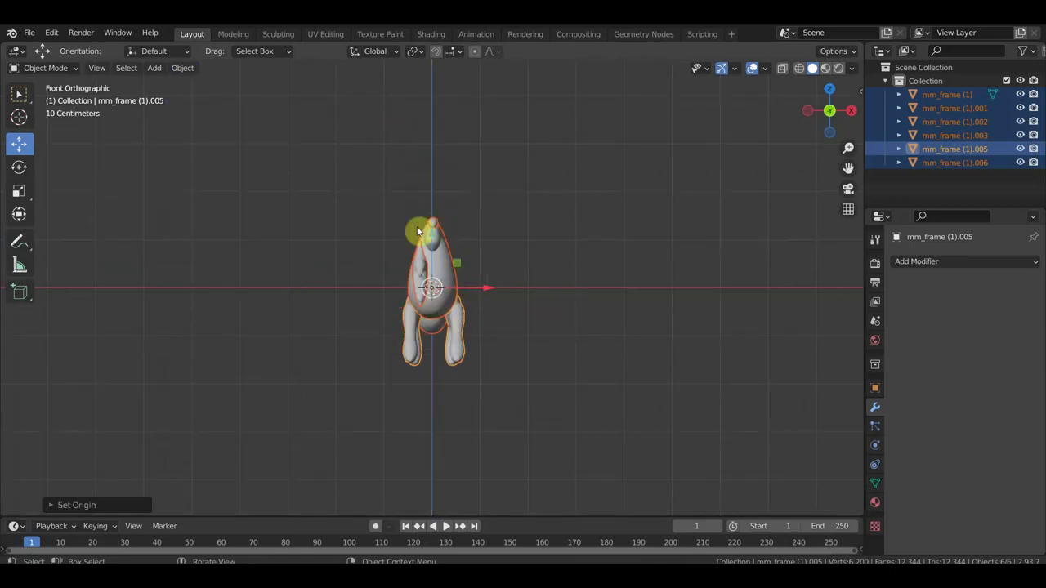
pyautogui.moveTo(433, 234); pyautogui.dragTo(449, 153)
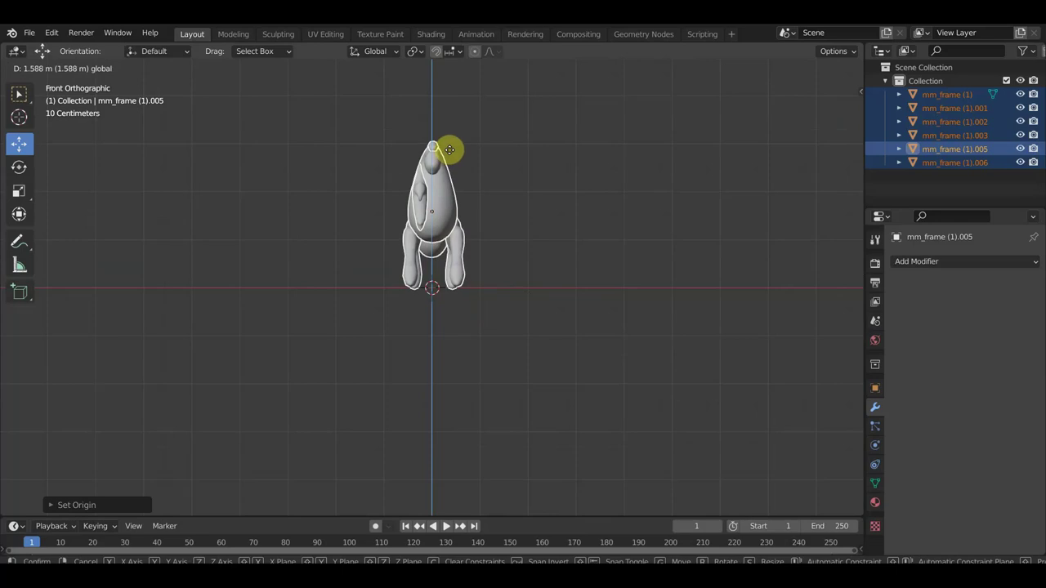
# - In right orthographic view, centre the horse over the origin and show it in Material Preview
pyautogui.scroll(4, 545, 247)
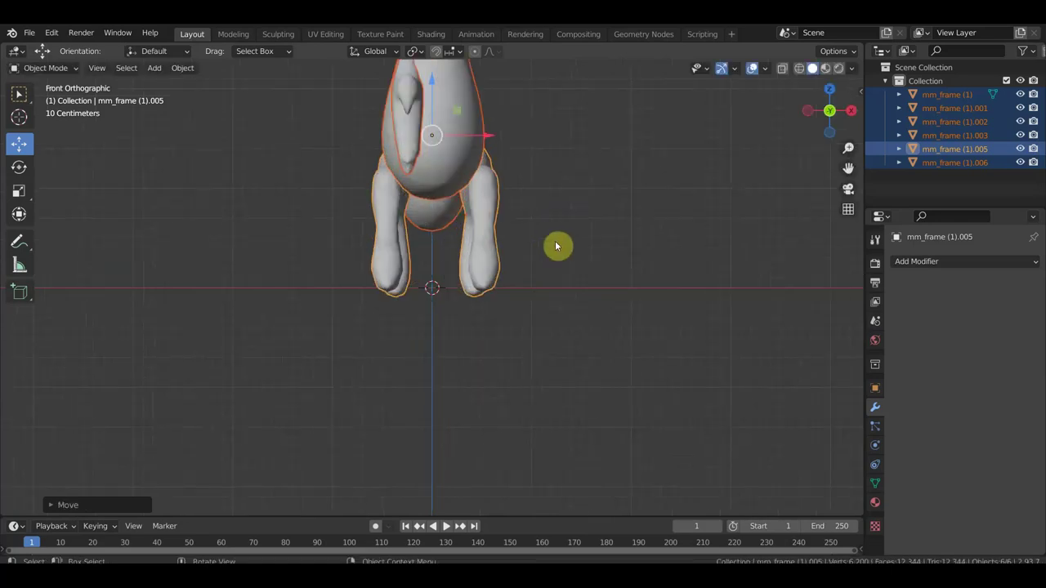
pyautogui.keyDown('shift'); pyautogui.scroll(5, 555, 247); pyautogui.keyUp('shift')
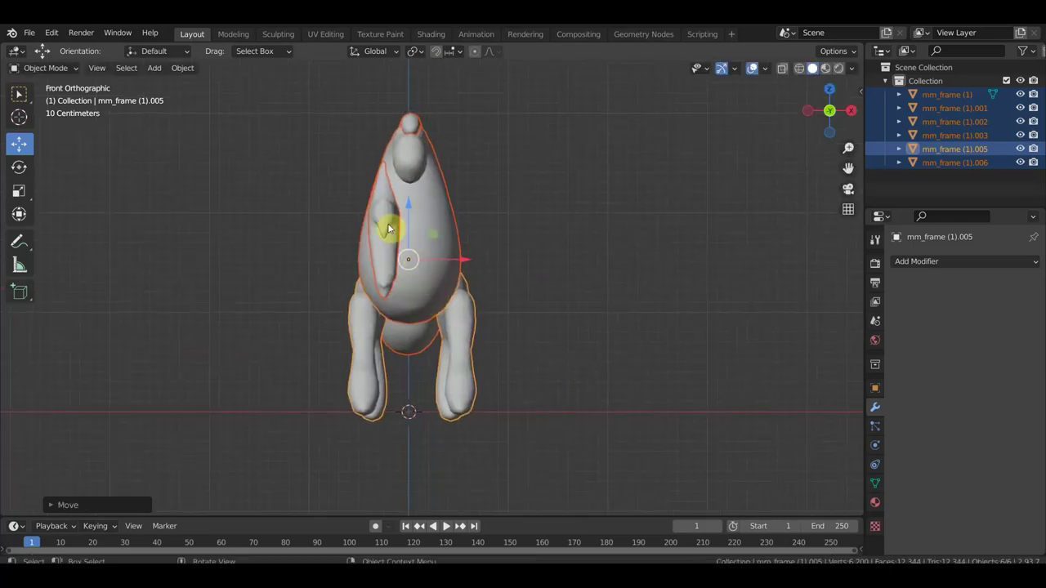
pyautogui.moveTo(458, 300); pyautogui.dragTo(375, 317, button='middle')
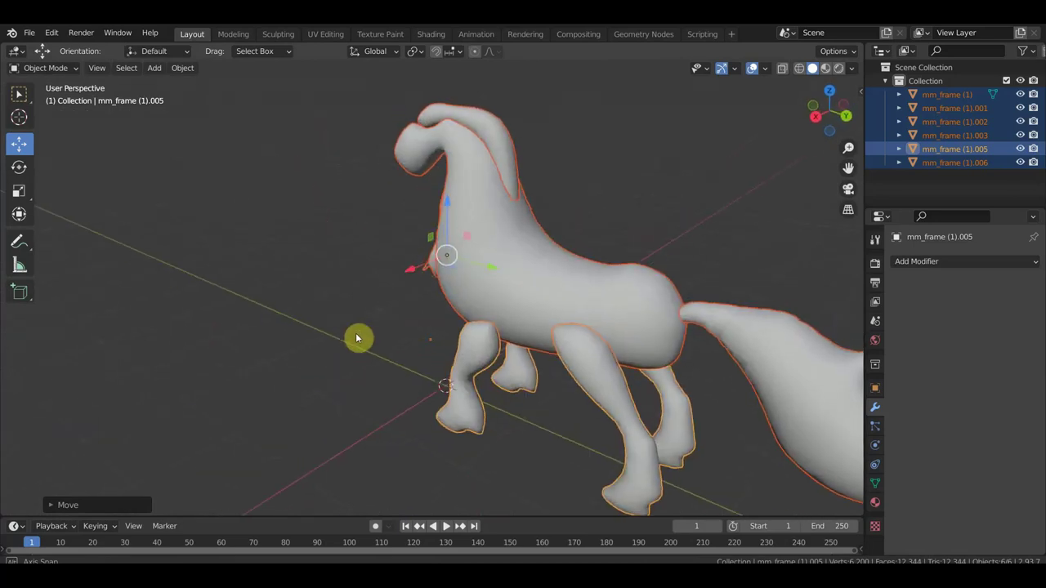
pyautogui.press('KP_3')
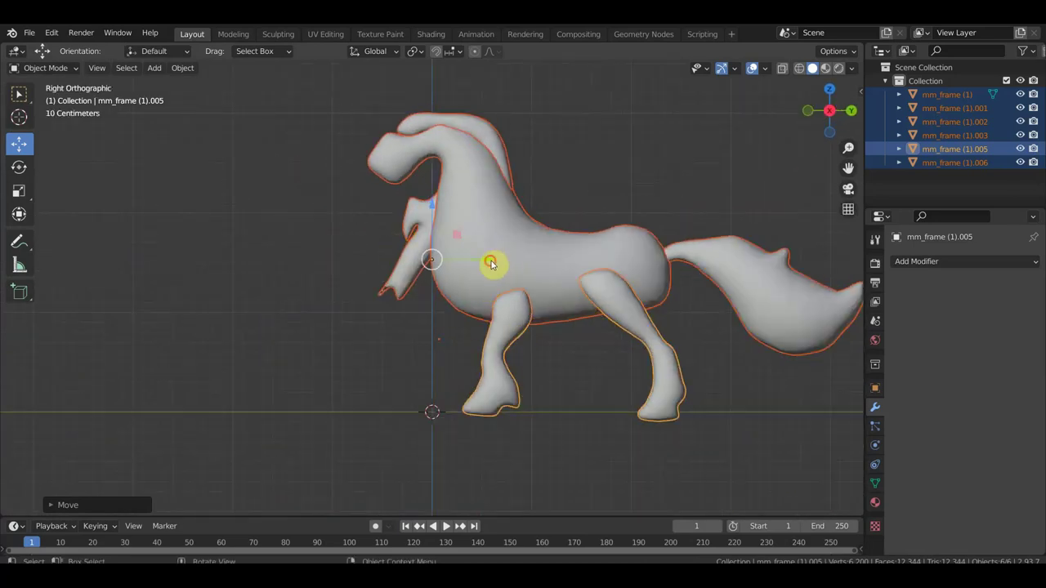
pyautogui.moveTo(490, 263); pyautogui.dragTo(352, 263)
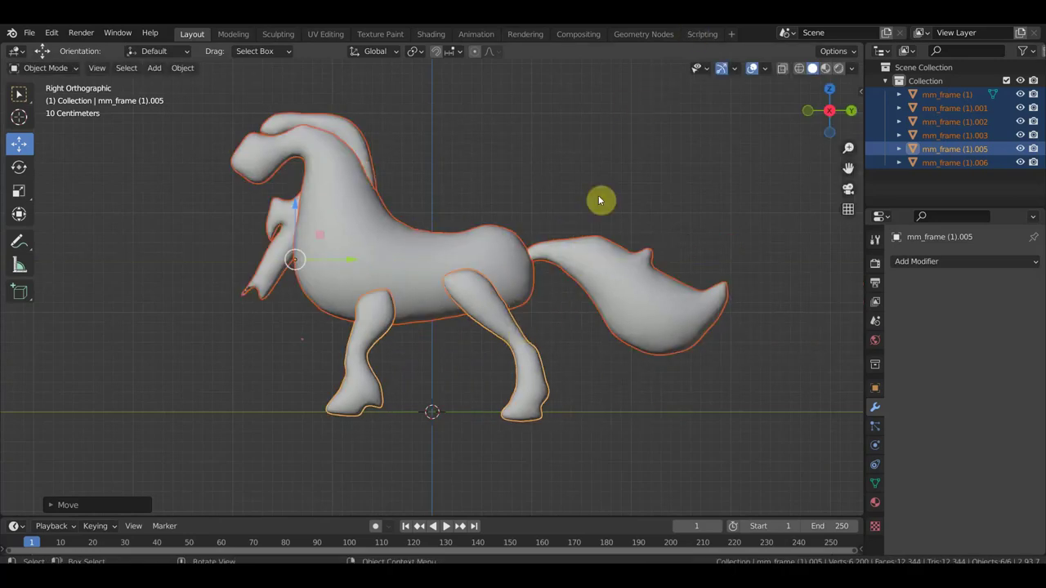
pyautogui.click(826, 69)
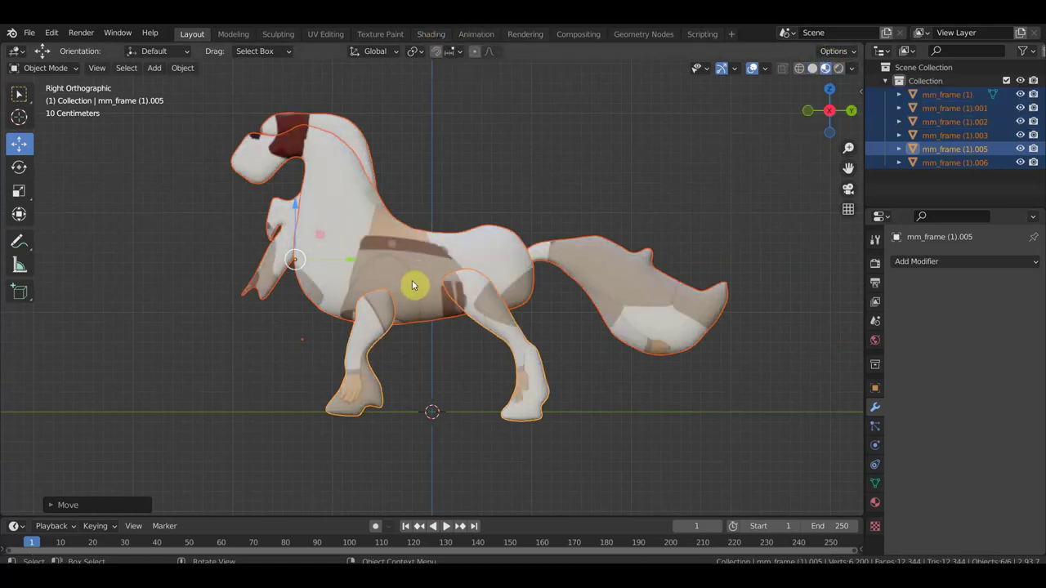
# - In the Shading workspace, browse for an image on the Image Texture node
pyautogui.click(433, 39)
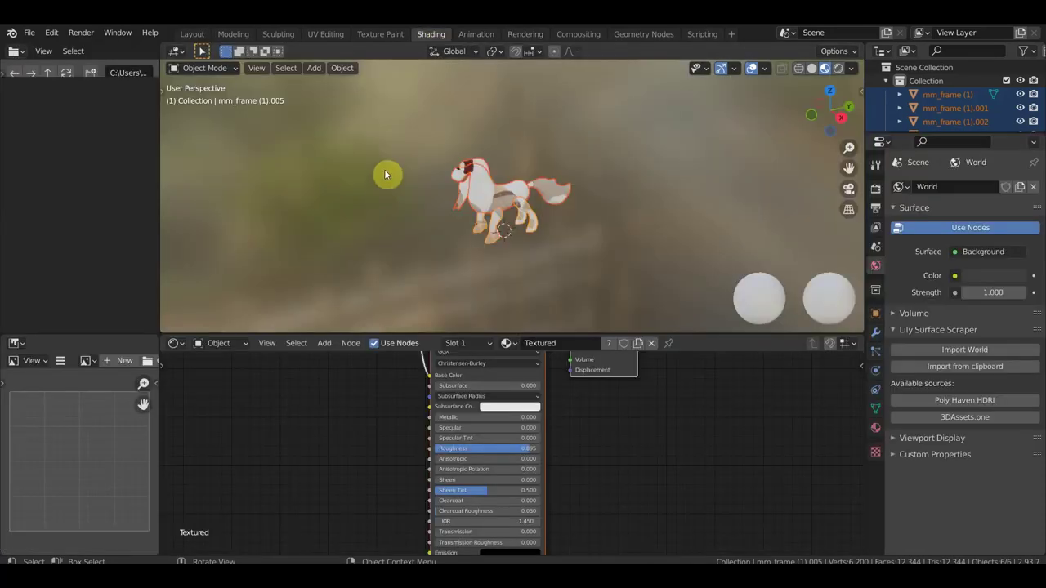
pyautogui.moveTo(382, 410); pyautogui.dragTo(474, 455, button='middle')
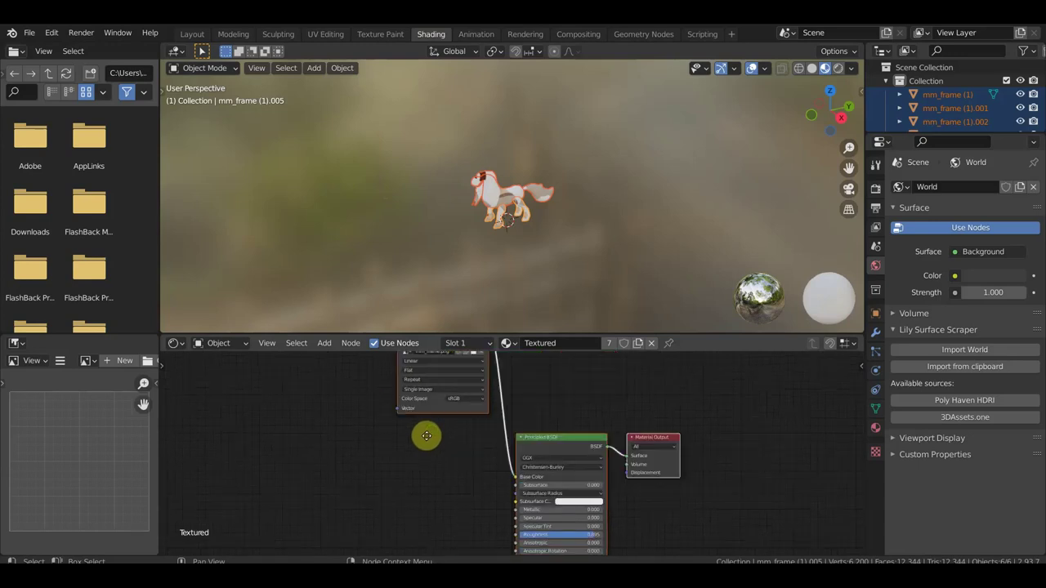
pyautogui.keyDown('shift'); pyautogui.scroll(4, 474, 444); pyautogui.keyUp('shift')
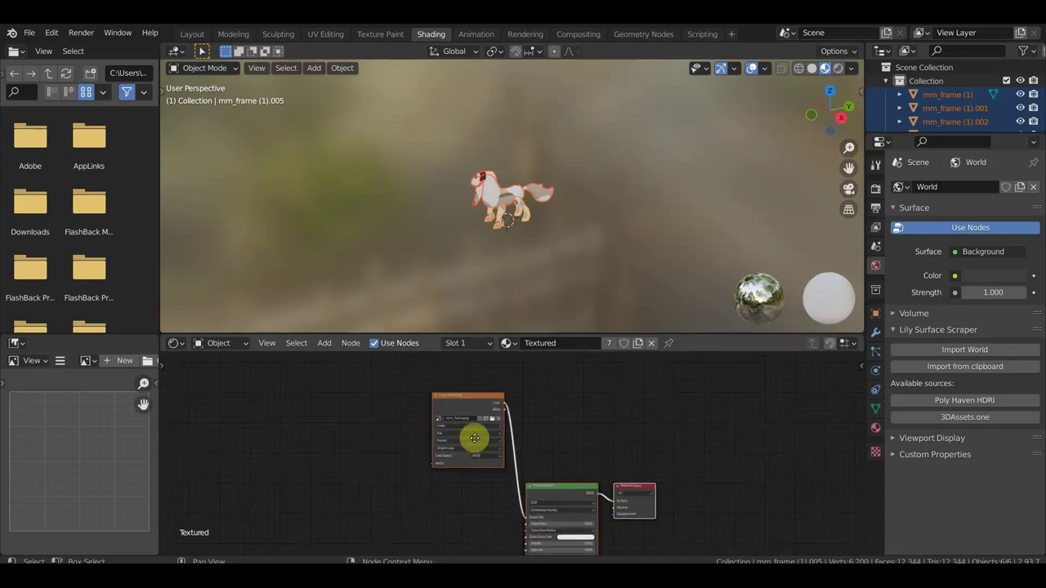
pyautogui.scroll(2, 489, 426)
pyautogui.click(477, 395)
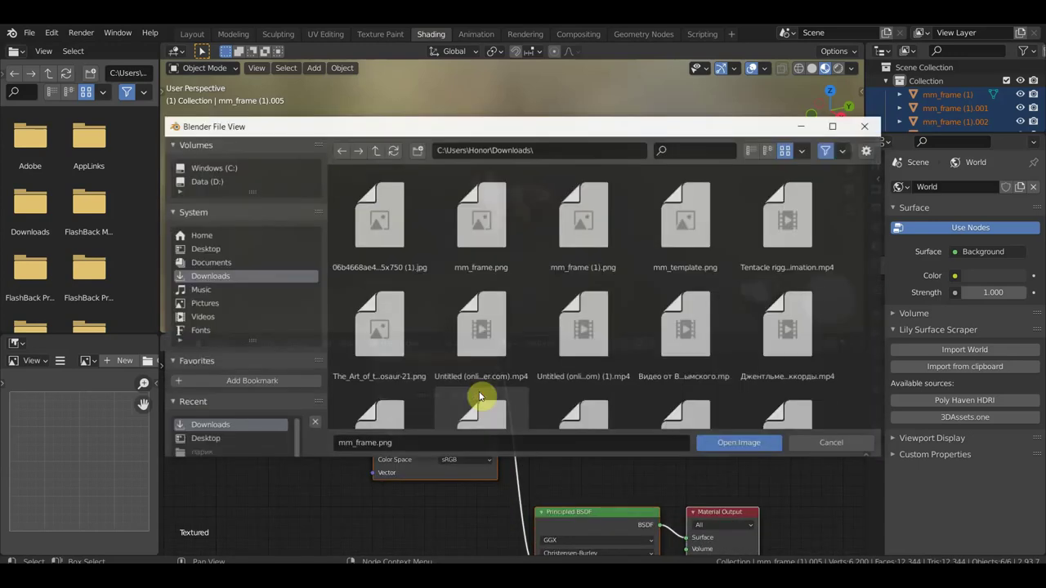
# - Load mm_frame (1).png from Downloads into the Image Texture node
pyautogui.click(213, 262)
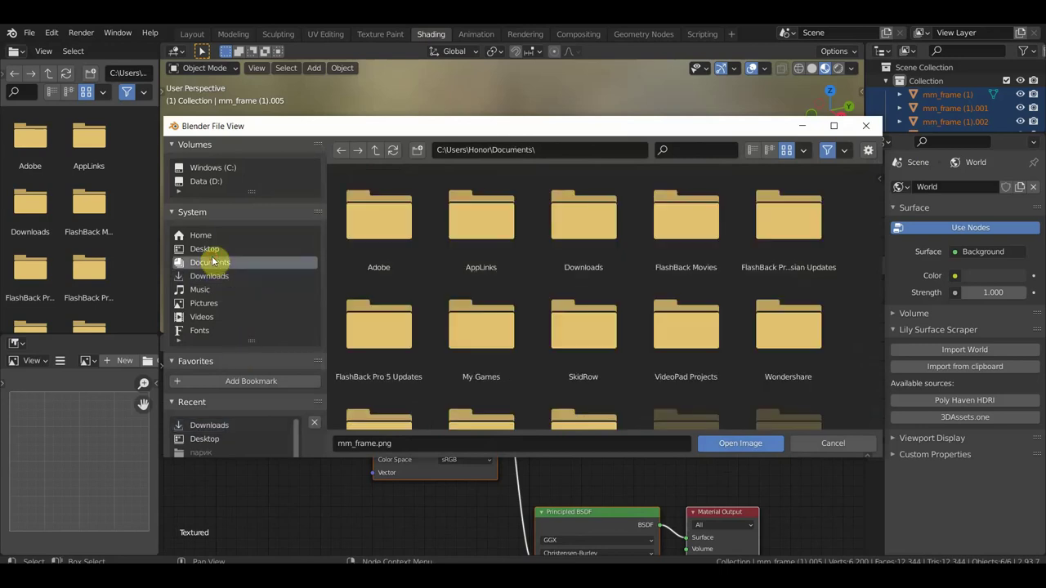
pyautogui.click(211, 249)
pyautogui.click(217, 276)
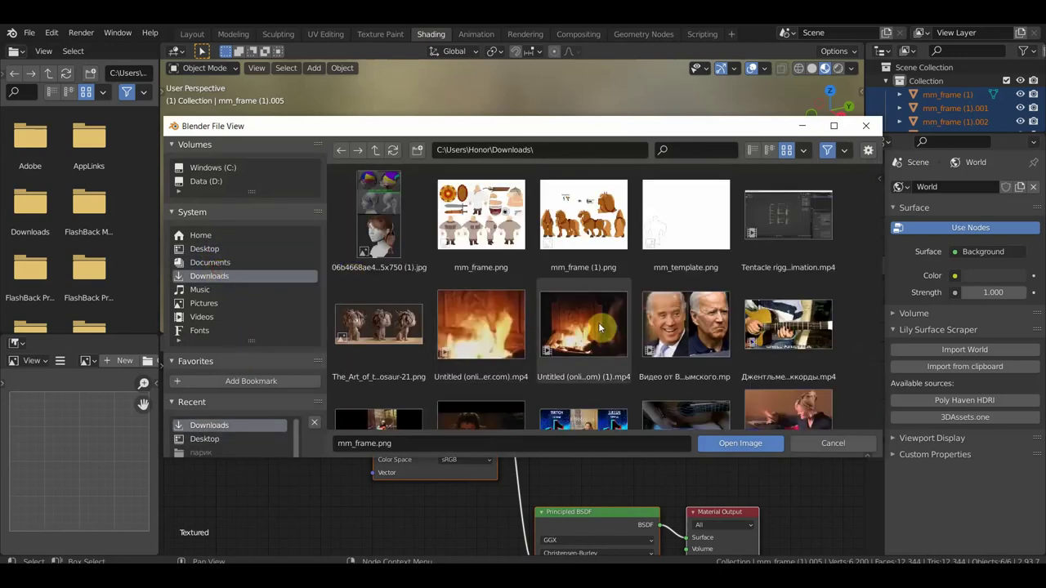
pyautogui.click(603, 327)
pyautogui.scroll(-2, 609, 328)
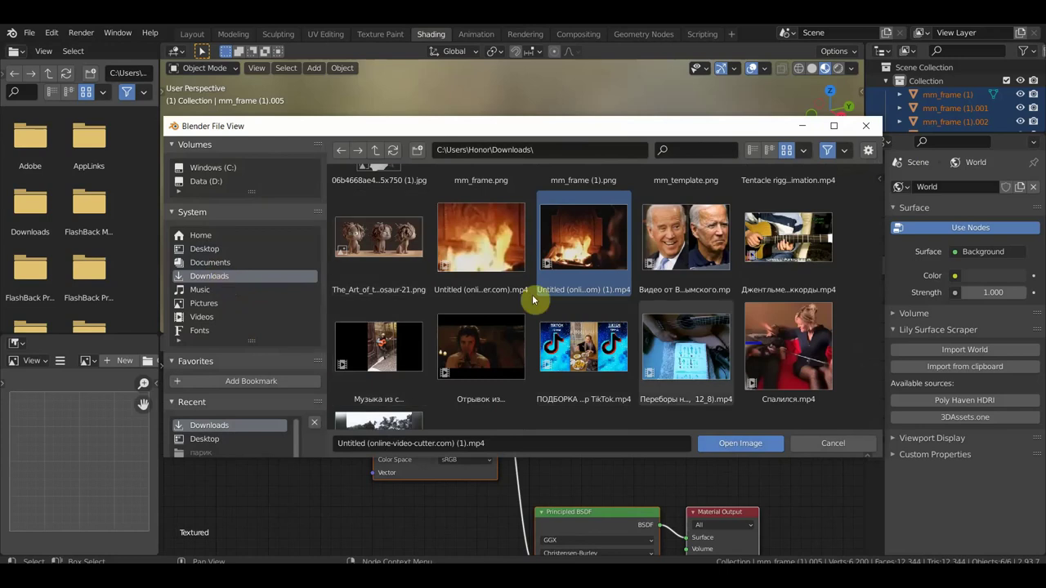
pyautogui.scroll(2, 625, 355)
pyautogui.click(585, 219)
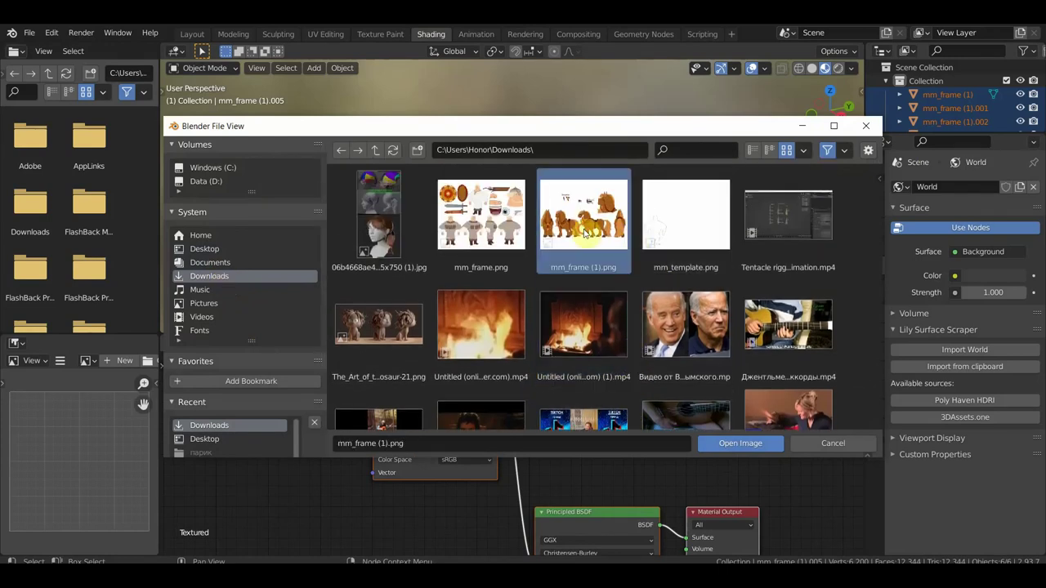
pyautogui.click(740, 443)
# - Check the textured horse in right side view and return to the Layout workspace
pyautogui.scroll(3, 577, 264)
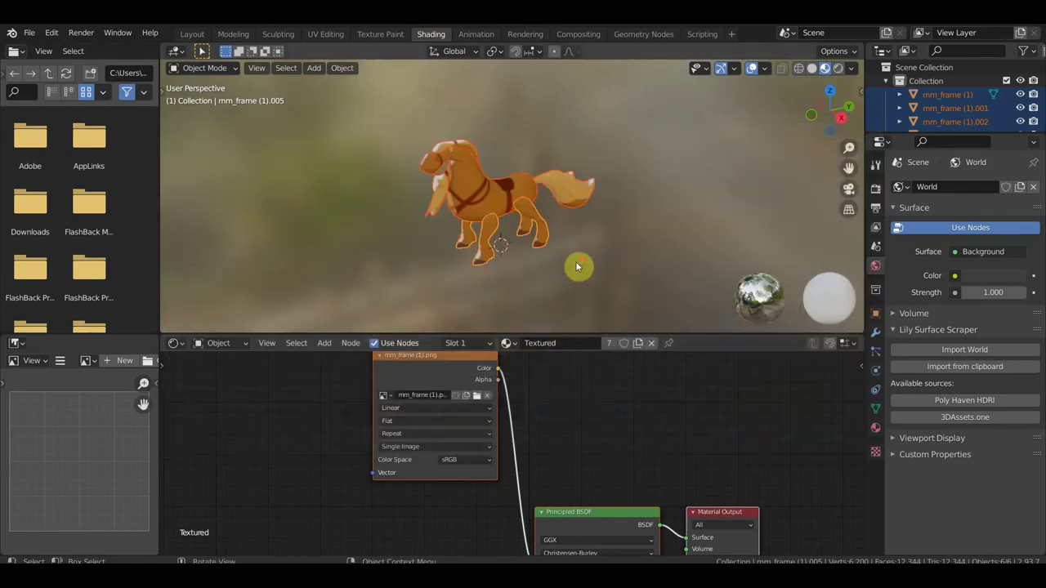
pyautogui.scroll(3, 577, 266)
pyautogui.moveTo(576, 263); pyautogui.dragTo(541, 235, button='middle')
pyautogui.press('KP_3')
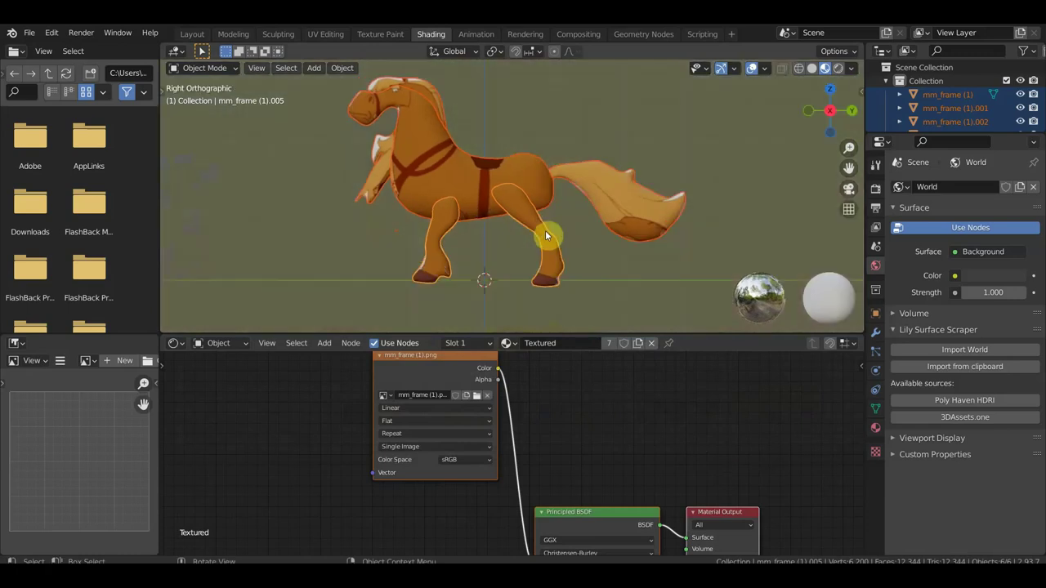
pyautogui.click(196, 34)
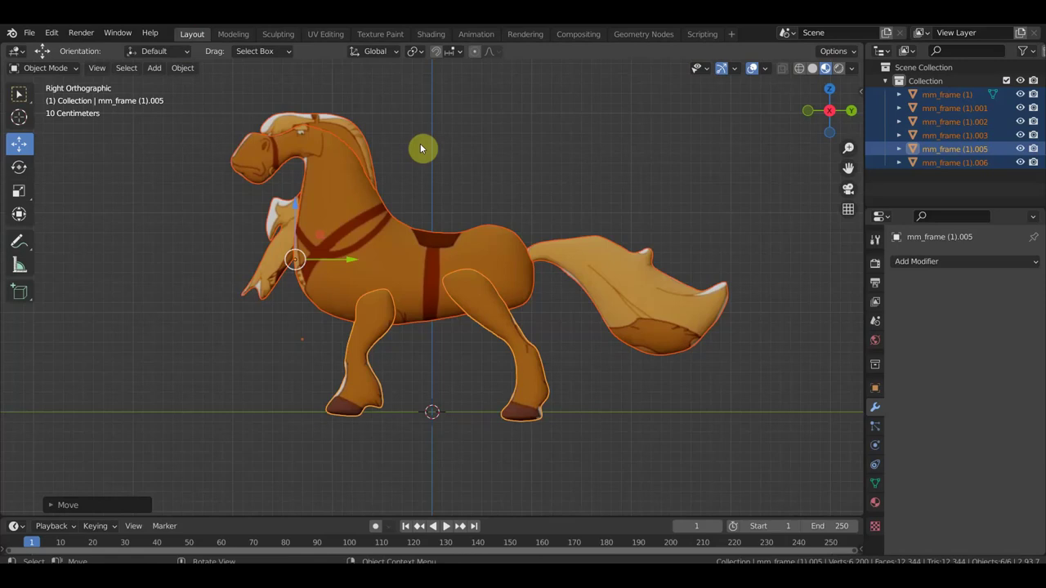
# - Select the mane, view the textured horse from behind and the right side, then select the leg piece
pyautogui.click(332, 126)
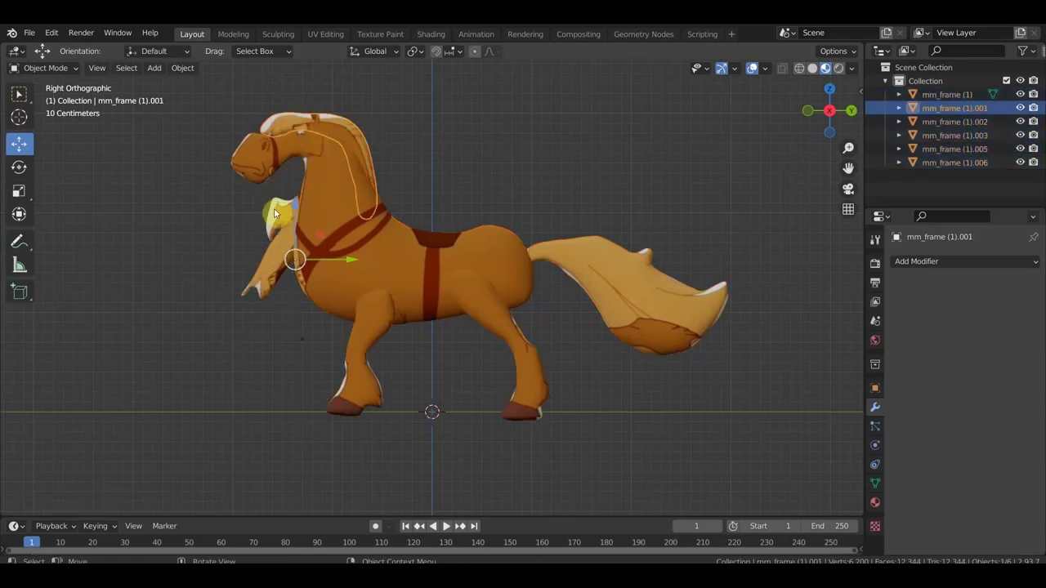
pyautogui.moveTo(701, 329)
pyautogui.mouseDown(button='middle')
pyautogui.moveTo(675, 387)
pyautogui.moveTo(531, 416)
pyautogui.moveTo(457, 400)
pyautogui.moveTo(548, 415)
pyautogui.moveTo(550, 432)
pyautogui.moveTo(661, 418)
pyautogui.moveTo(672, 381)
pyautogui.mouseUp(button='middle')
pyautogui.scroll(-2, 672, 384)
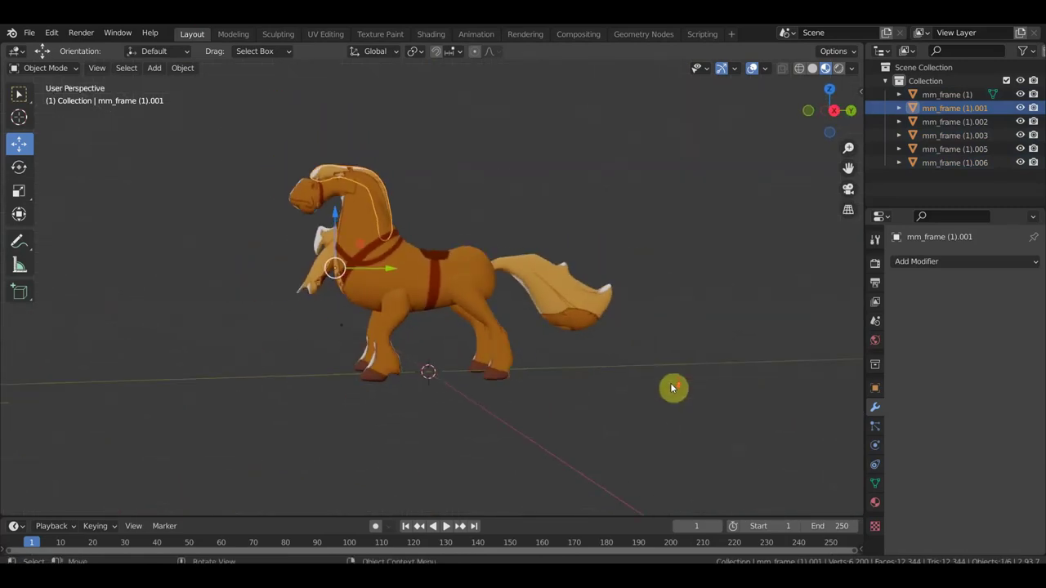
pyautogui.press('KP_3')
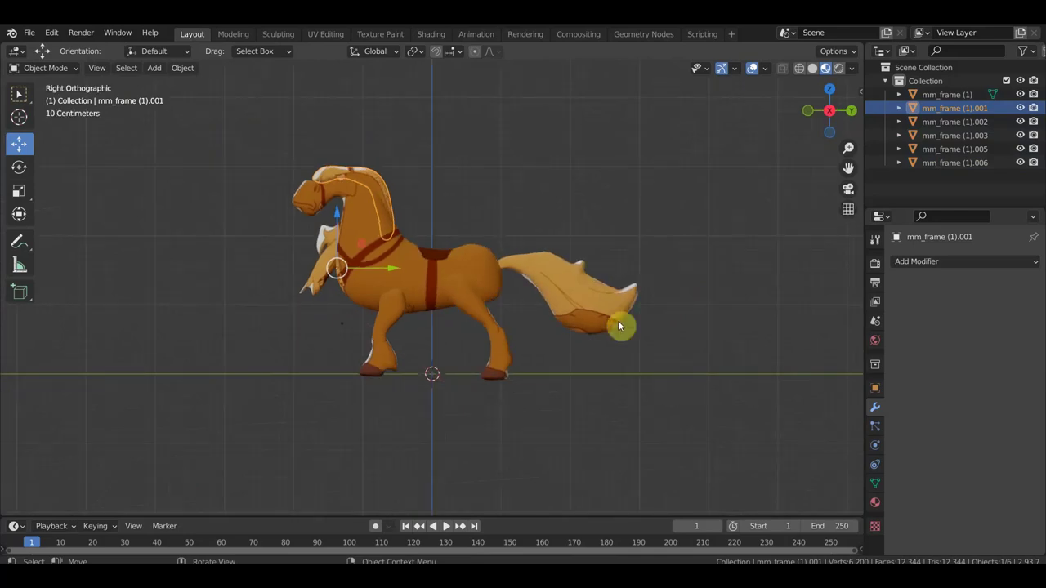
pyautogui.scroll(2, 506, 294)
pyautogui.click(476, 306)
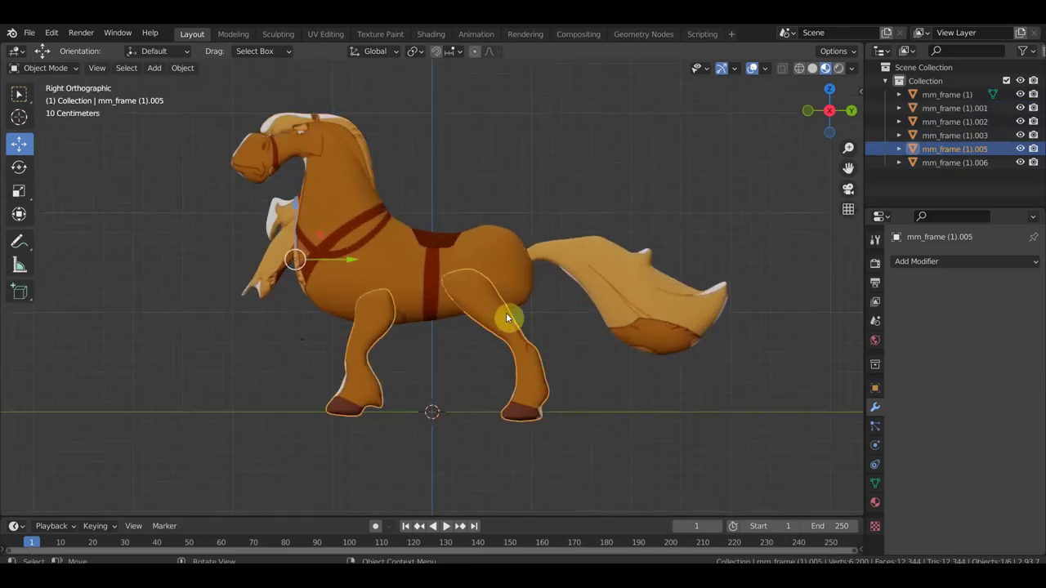
# - Inspect the textured horse from front, right and three-quarter views, then bring up the File menu
pyautogui.moveTo(288, 159)
pyautogui.mouseDown(button='middle')
pyautogui.moveTo(523, 249)
pyautogui.moveTo(651, 254)
pyautogui.moveTo(659, 332)
pyautogui.moveTo(529, 282)
pyautogui.mouseUp(button='middle')
pyautogui.scroll(3, 638, 318)
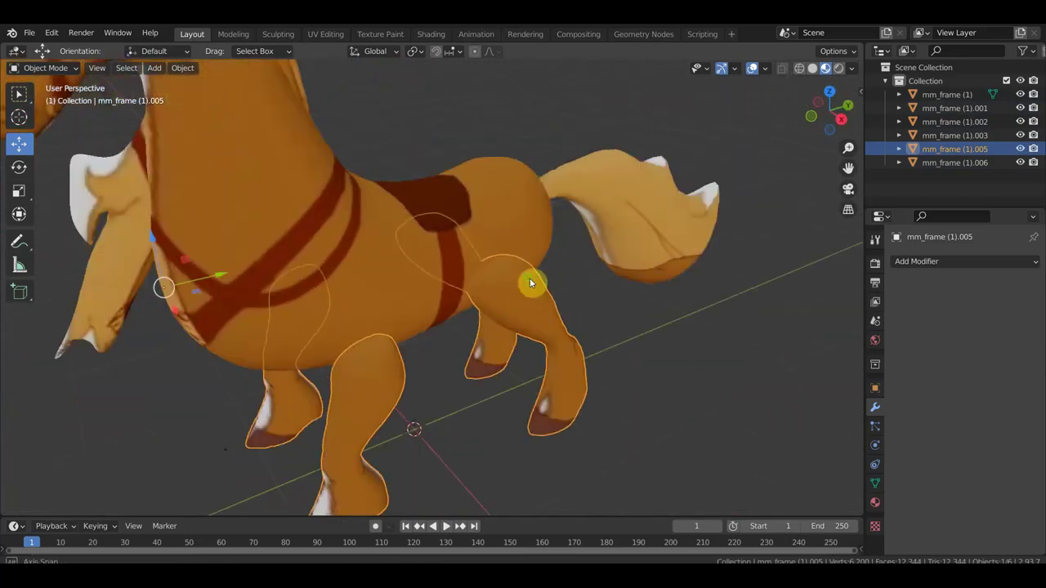
pyautogui.scroll(-2, 530, 282)
pyautogui.scroll(-1, 527, 282)
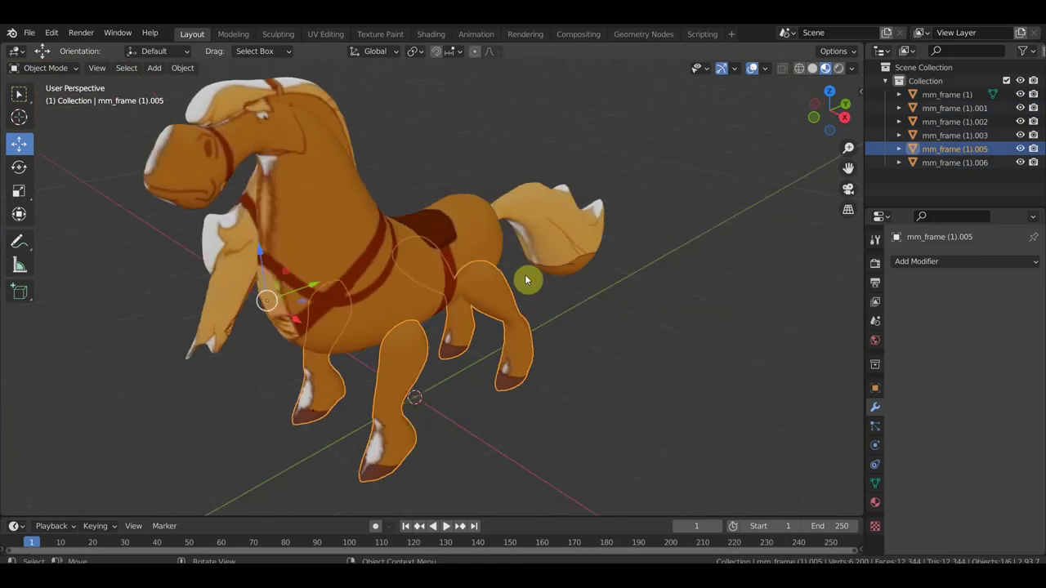
pyautogui.press('KP_3')
pyautogui.scroll(-2, 539, 276)
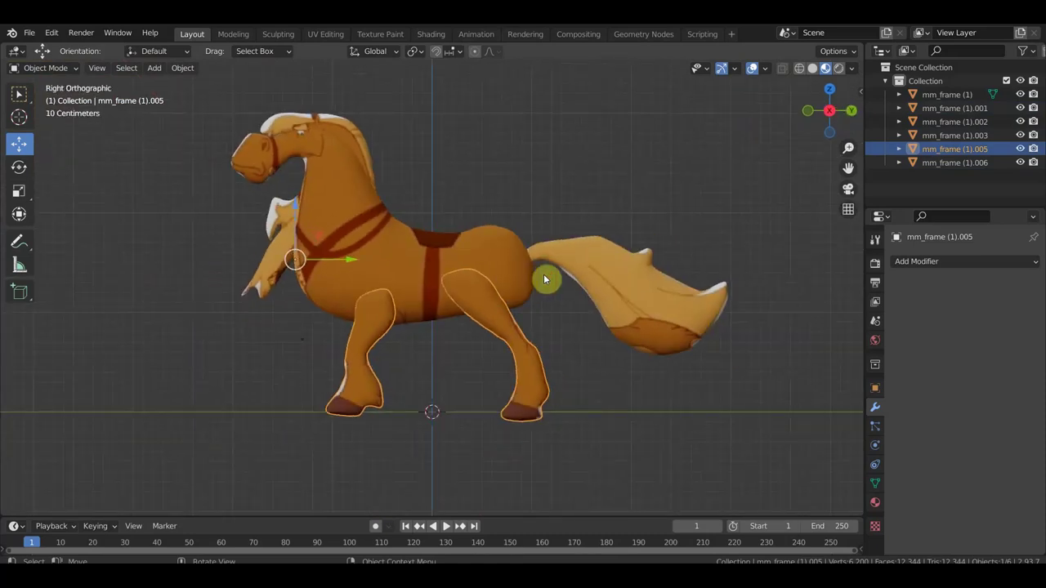
pyautogui.moveTo(364, 380)
pyautogui.mouseDown(button='middle')
pyautogui.moveTo(444, 397)
pyautogui.moveTo(410, 397)
pyautogui.moveTo(513, 397)
pyautogui.moveTo(509, 385)
pyautogui.moveTo(449, 393)
pyautogui.moveTo(381, 378)
pyautogui.moveTo(558, 315)
pyautogui.moveTo(530, 345)
pyautogui.moveTo(682, 352)
pyautogui.moveTo(651, 354)
pyautogui.mouseUp(button='middle')
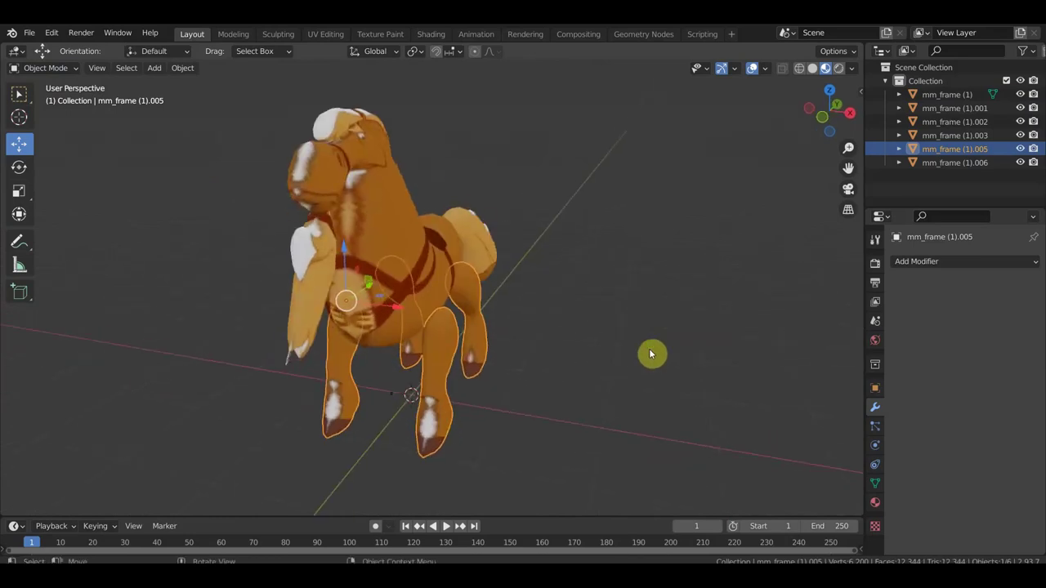
pyautogui.moveTo(499, 257)
pyautogui.mouseDown(button='middle')
pyautogui.moveTo(376, 261)
pyautogui.moveTo(414, 254)
pyautogui.moveTo(303, 247)
pyautogui.moveTo(273, 275)
pyautogui.moveTo(426, 248)
pyautogui.mouseUp(button='middle')
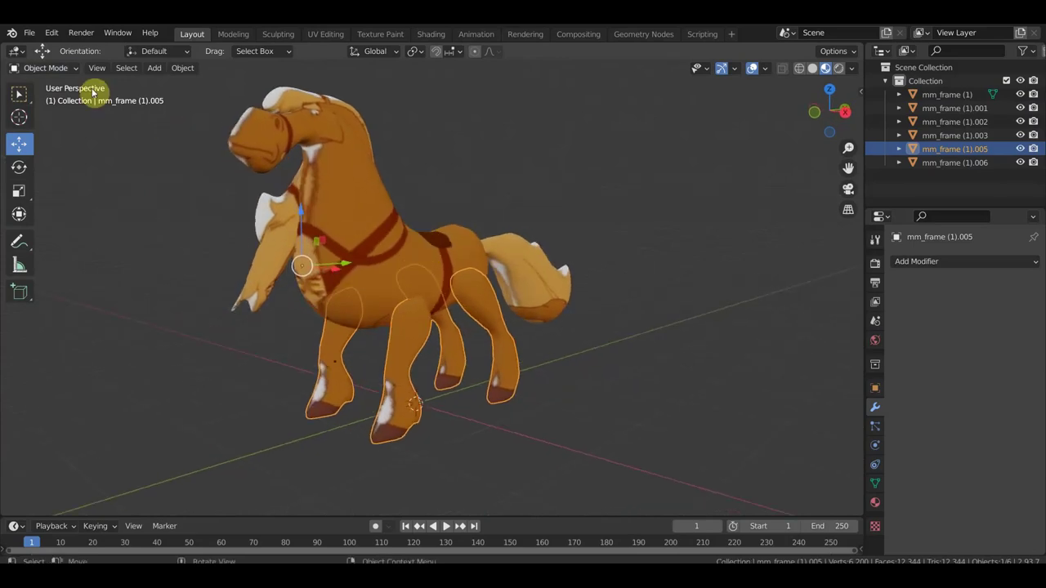
pyautogui.click(31, 35)
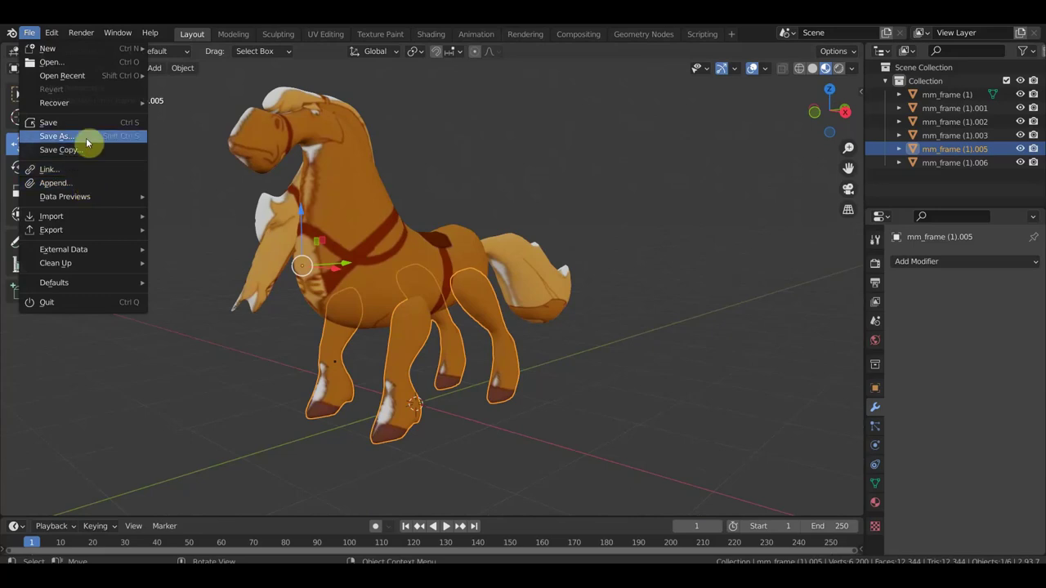
# - Close the File menu without saving and return to a side view of the horse
pyautogui.press('Escape')
pyautogui.moveTo(691, 322)
pyautogui.mouseDown(button='middle')
pyautogui.moveTo(705, 327)
pyautogui.moveTo(593, 322)
pyautogui.moveTo(635, 367)
pyautogui.mouseUp(button='middle')
pyautogui.scroll(2, 608, 343)
pyautogui.scroll(-1, 625, 370)
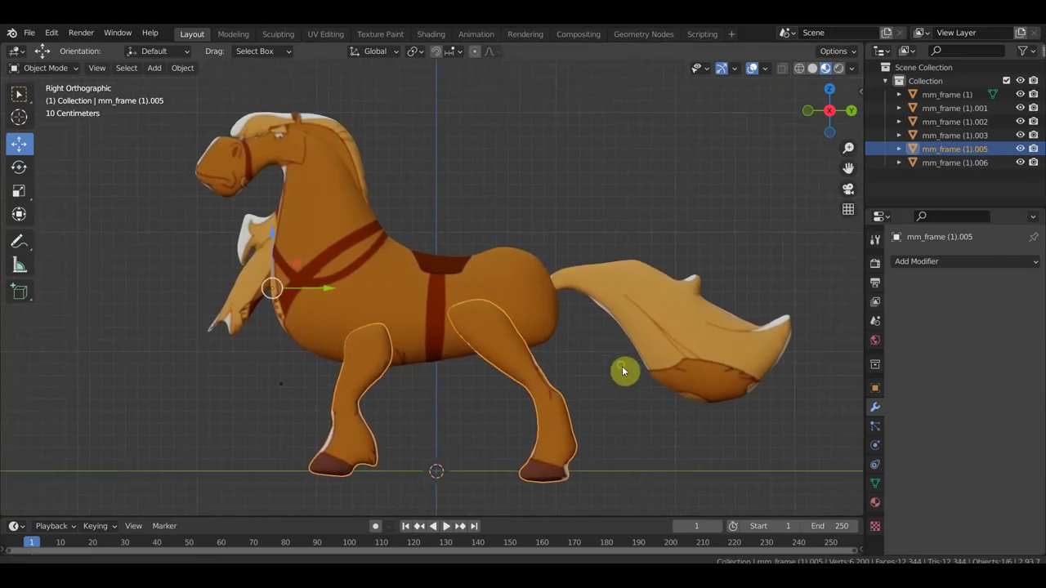
pyautogui.scroll(-1, 622, 370)
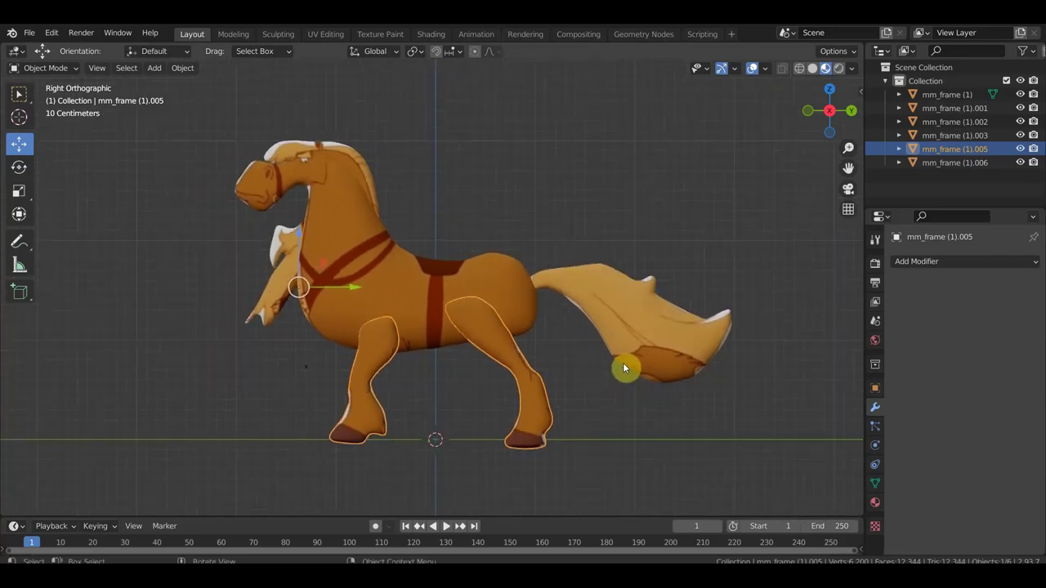